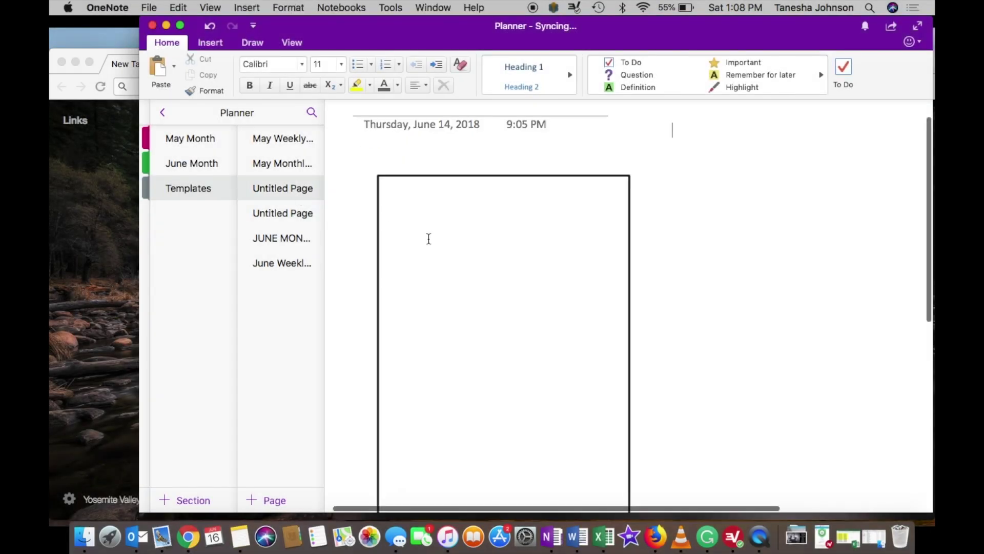
scroll(428, 237, "down", 5)
scroll(608, 315, "down", 5)
left_click(465, 158)
key("super+v")
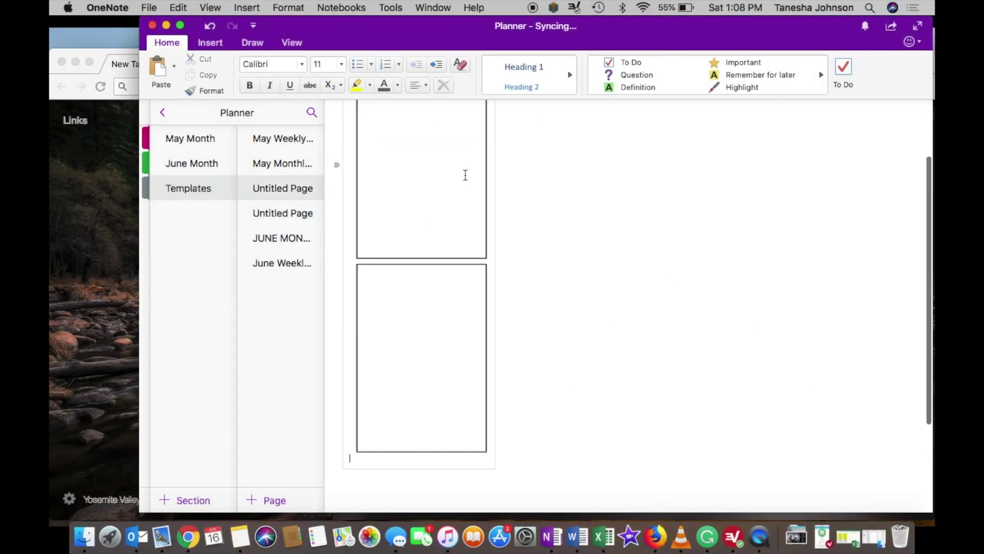
left_click(209, 25)
- Paste two more copies of the rectangle and align them in a row beside the first box
left_click(525, 192)
key("super+v")
left_click(700, 190)
key("super+v")
left_click_drag(606, 202, 577, 148)
left_click_drag(741, 188, 668, 147)
left_click(595, 150)
left_click_drag(595, 149, 586, 147)
left_click(688, 146)
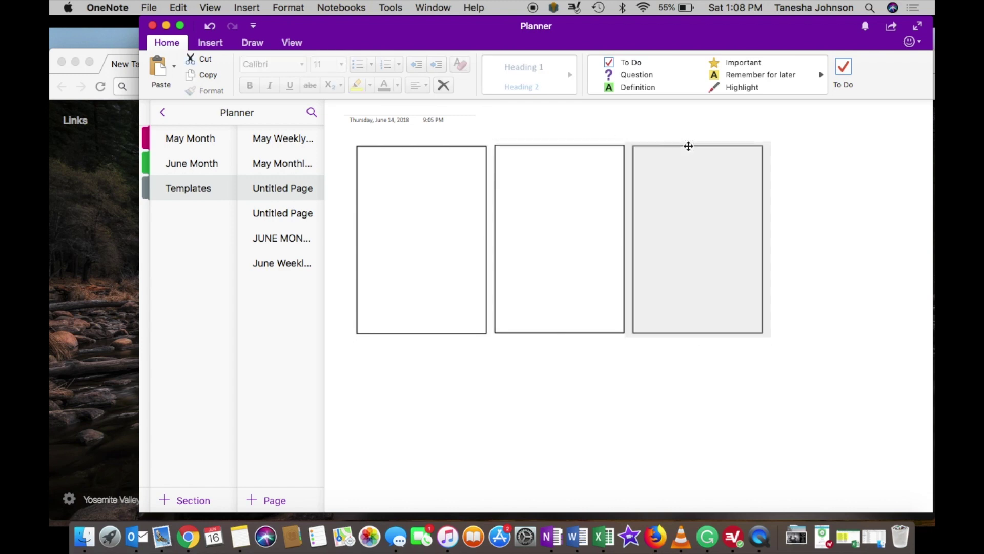
- Paste further copies of the rectangle and move two of them into the row as the fourth and fifth boxes
left_click(698, 349)
key("super+v")
key("super+v")
scroll(692, 352, "down", 2)
left_click_drag(723, 266, 483, 206)
scroll(672, 288, "up", 5)
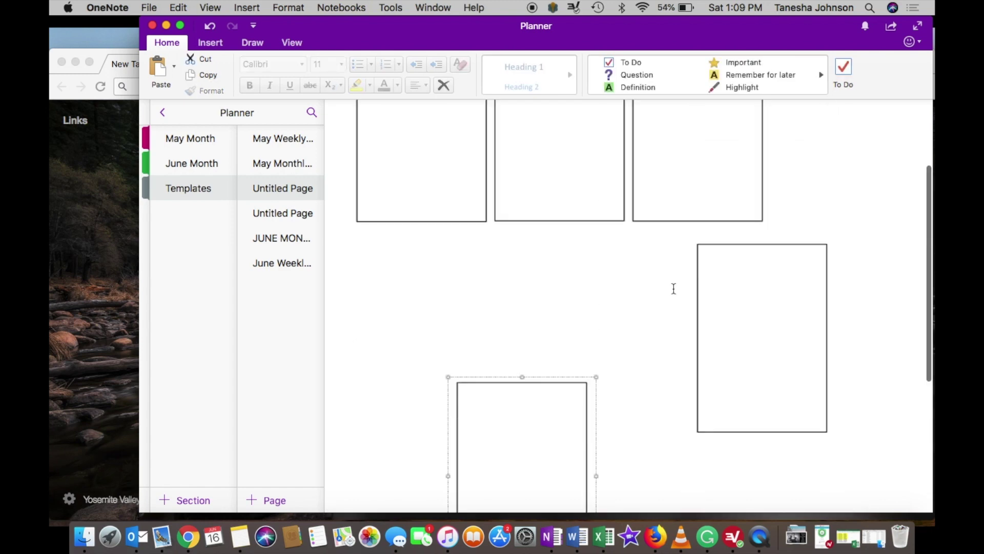
scroll(689, 291, "down", 5)
left_click(559, 244)
left_click_drag(559, 244, 593, 127)
left_click(437, 306)
left_click_drag(437, 307, 668, 130)
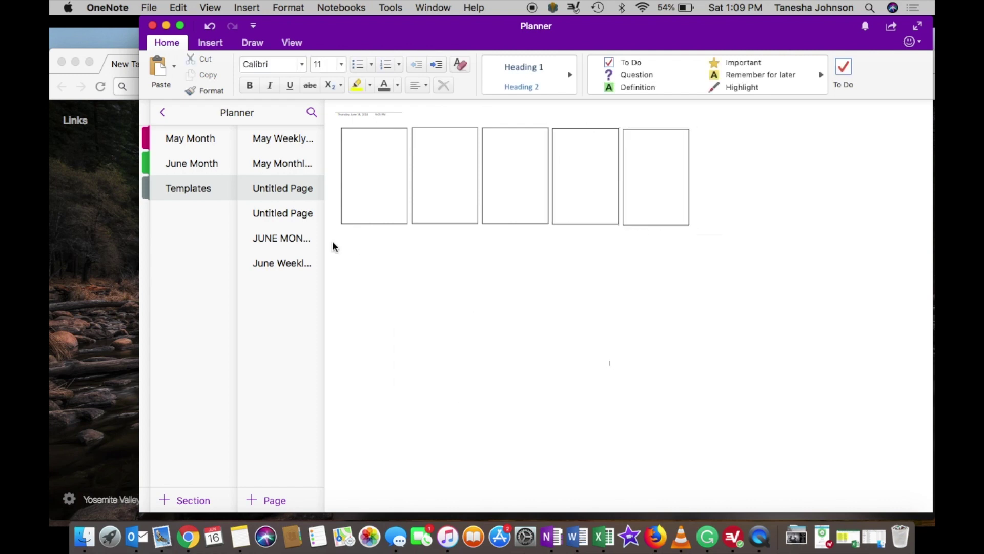
- Move two more pasted boxes to the end of the row as the sixth and seventh, and delete the leftover copy
scroll(444, 325, "down", 4)
scroll(688, 233, "up", 4)
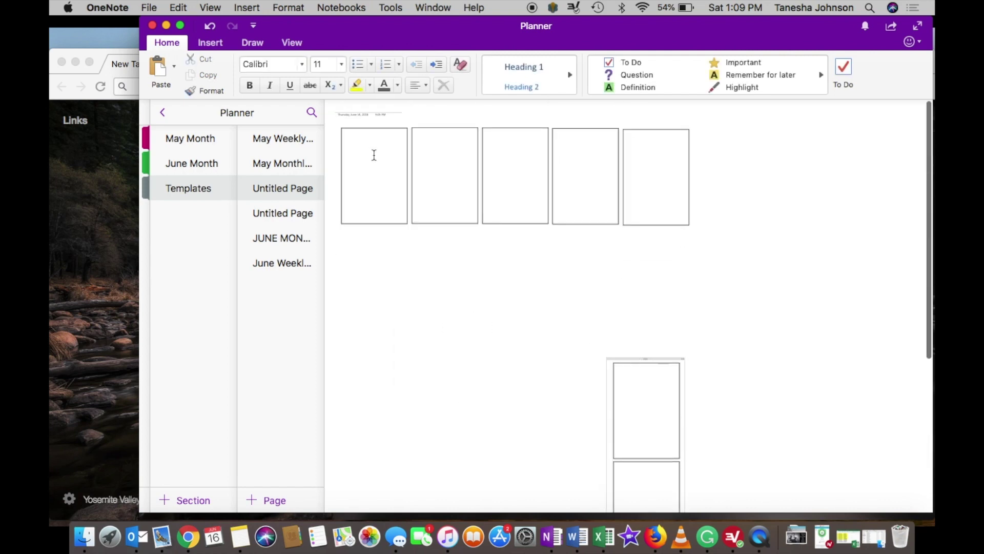
left_click_drag(632, 359, 710, 130)
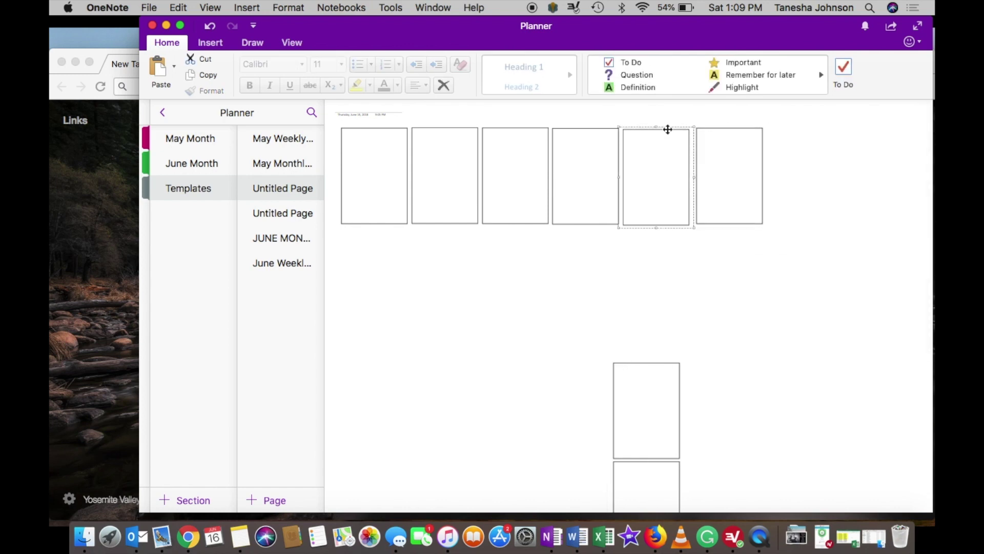
left_click_drag(655, 363, 785, 133)
left_click(676, 217)
key("BackSpace")
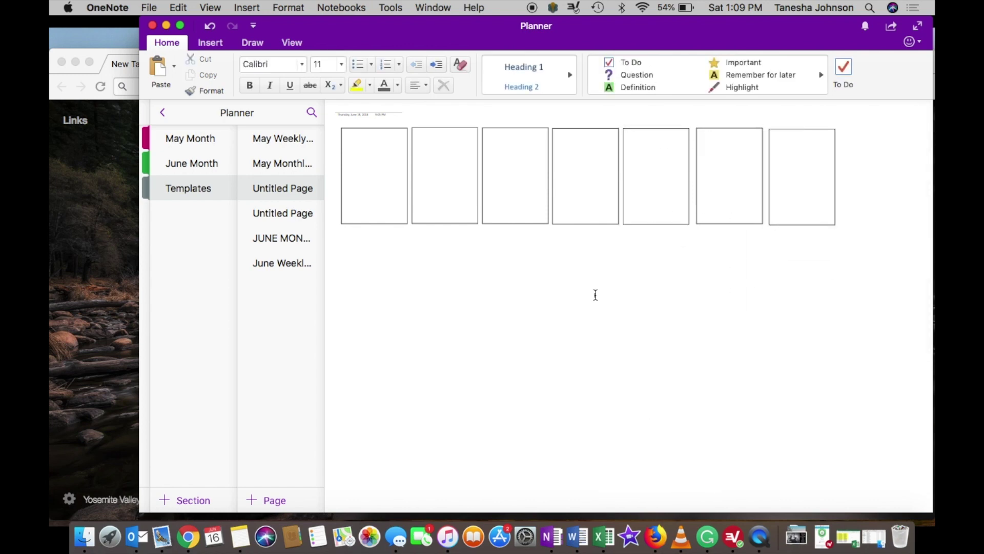
- Switch to Chrome, open google.com and search Google Images for "black banner"
scroll(653, 273, "up", 3)
scroll(653, 272, "down", 3)
left_click(135, 248)
type("gooo")
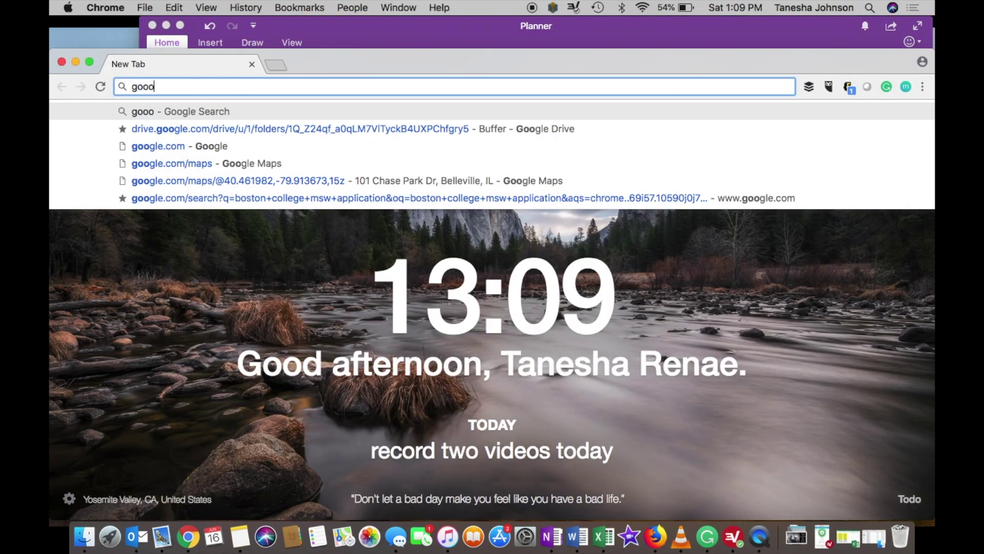
left_click(154, 146)
type("black banner")
key("Return")
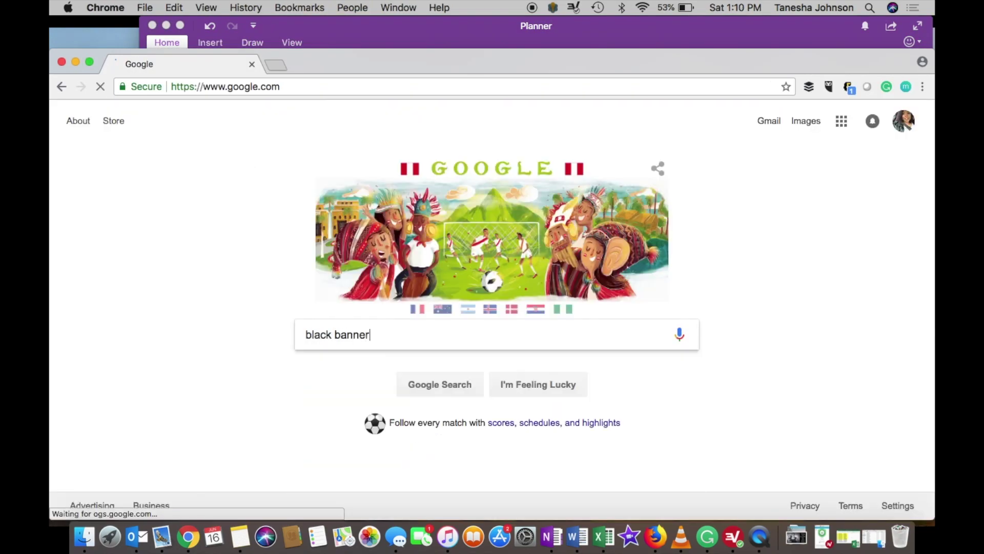
key("Return")
left_click(205, 172)
- Find the flat black ribbon banner with notched ends, save its image and open the downloaded file
scroll(549, 261, "down", 15)
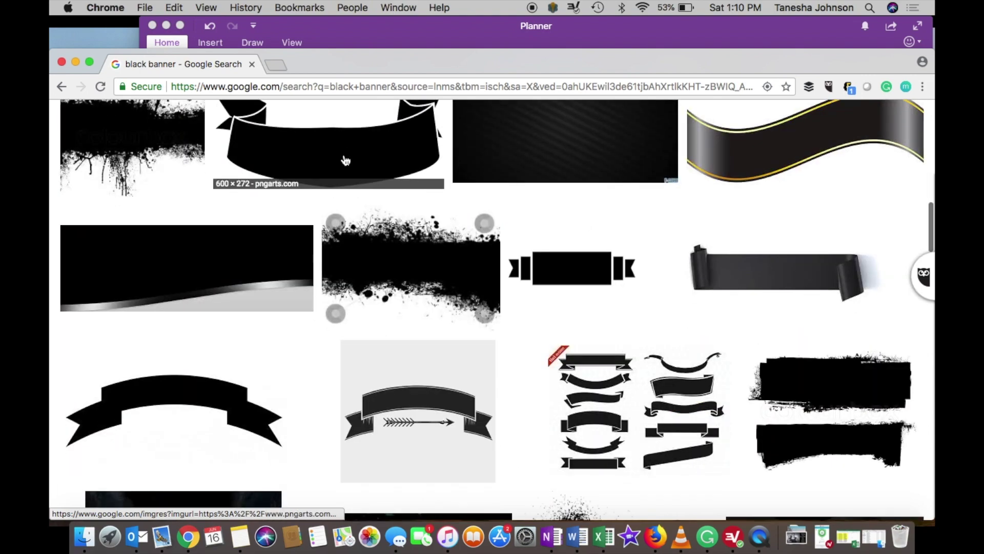
scroll(346, 161, "down", 10)
scroll(346, 161, "up", 5)
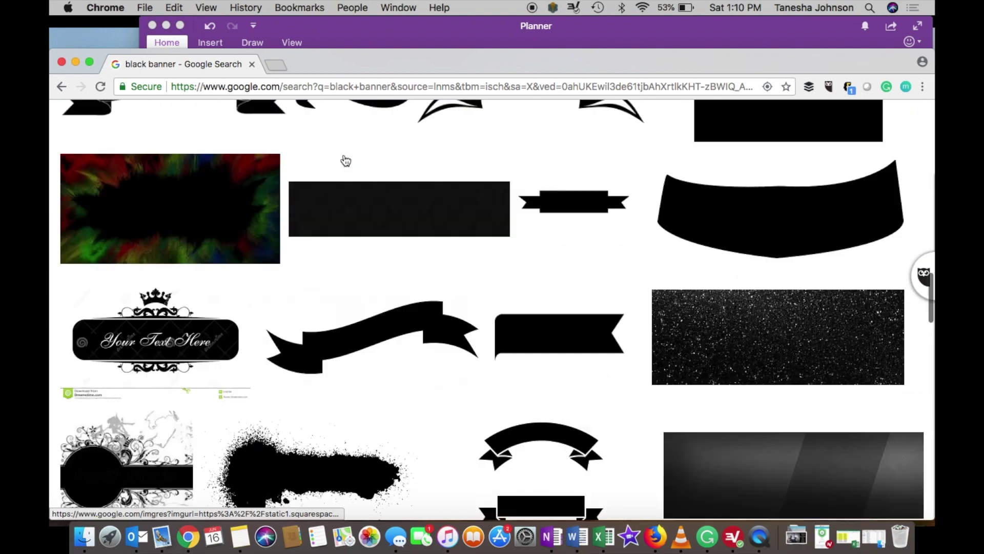
left_click(345, 161)
right_click(374, 279)
right_click(375, 232)
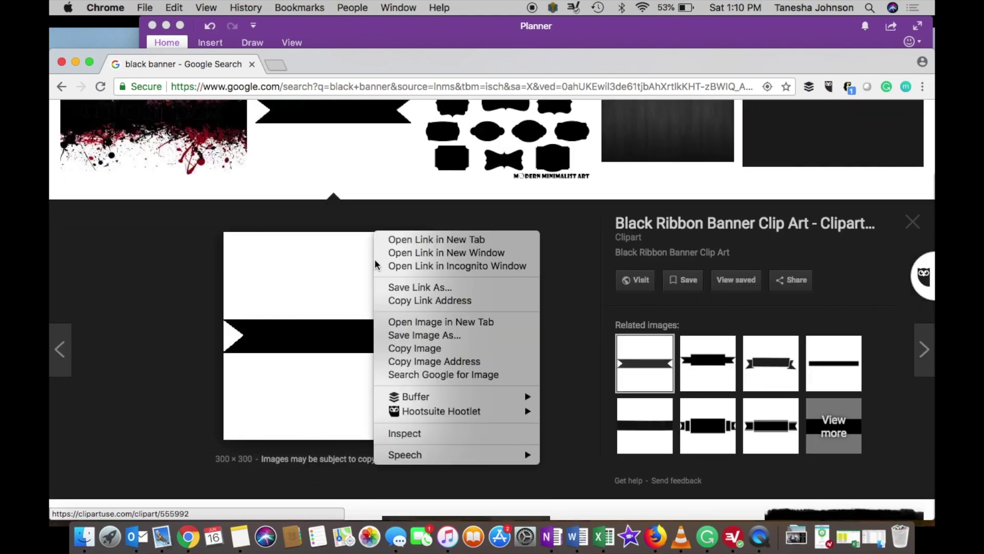
left_click(401, 335)
left_click(574, 225)
left_click(128, 506)
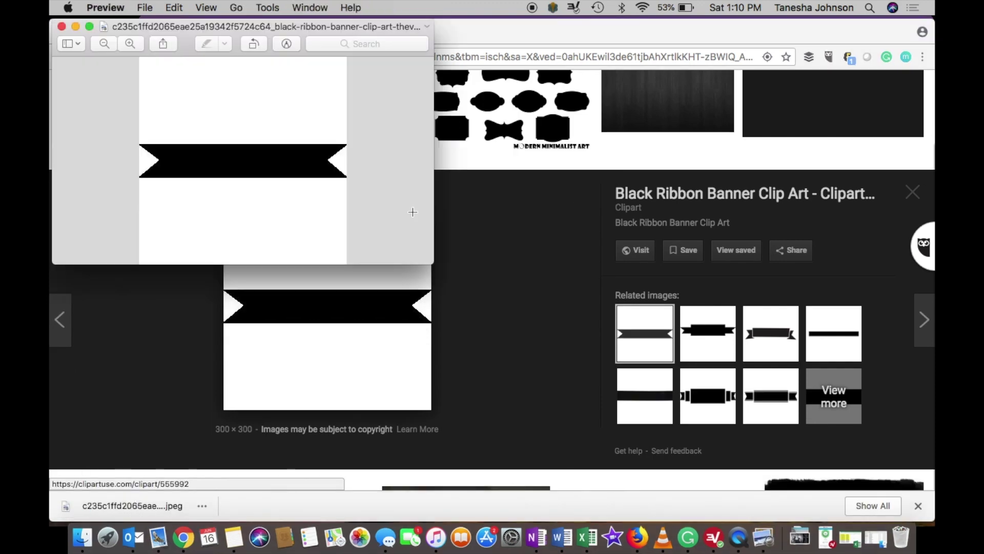
- Remove the white area around the ribbon with the markup tools and convert the image to PNG
left_click(195, 6)
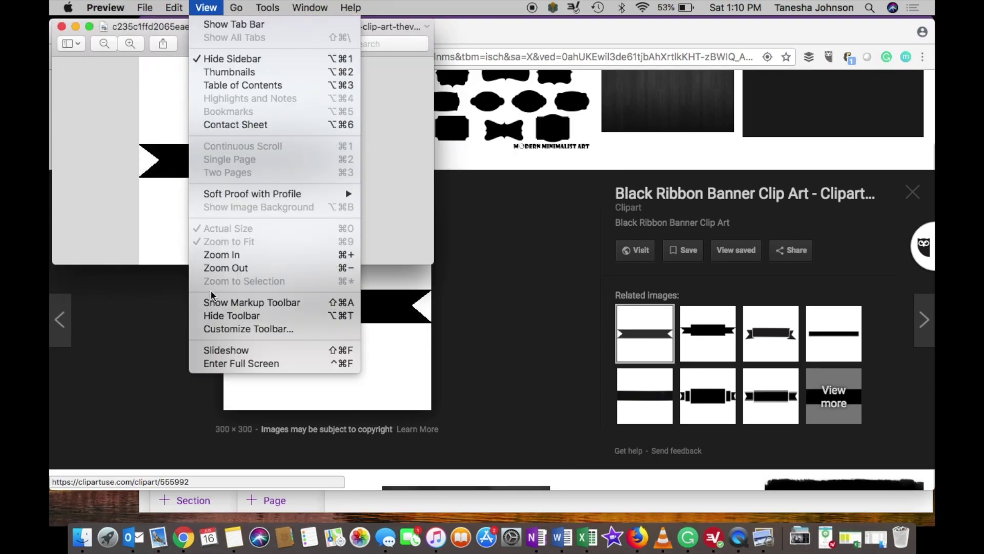
left_click(226, 302)
key("Delete")
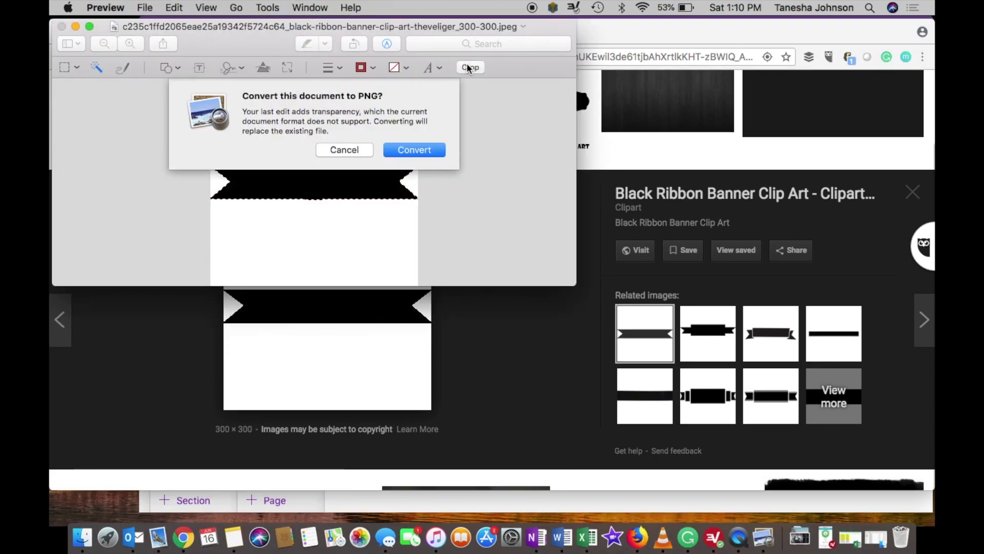
left_click(407, 146)
left_click(75, 26)
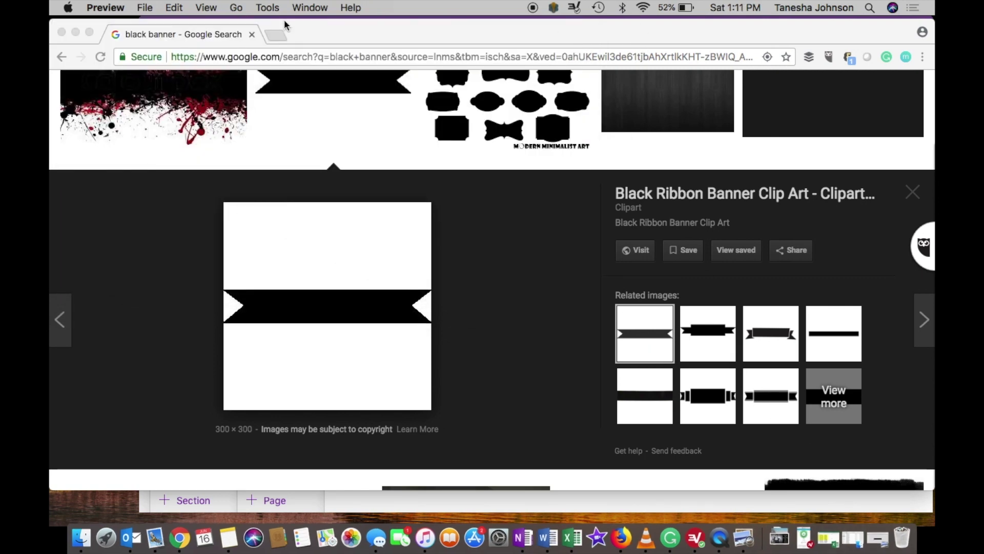
- Switch to OneNote and insert the saved black ribbon banner picture on the template page
left_click(287, 26)
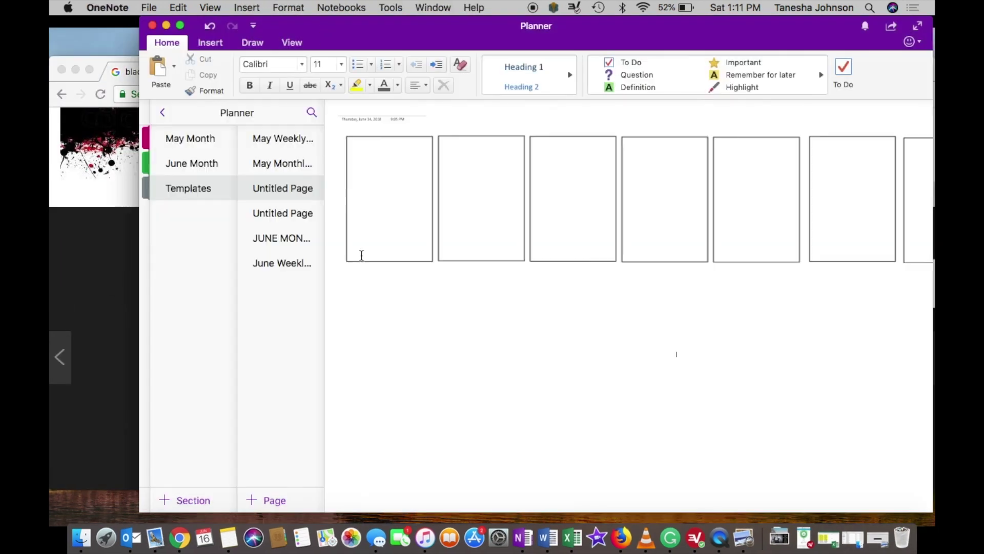
scroll(576, 135, "up", 3)
left_click(211, 43)
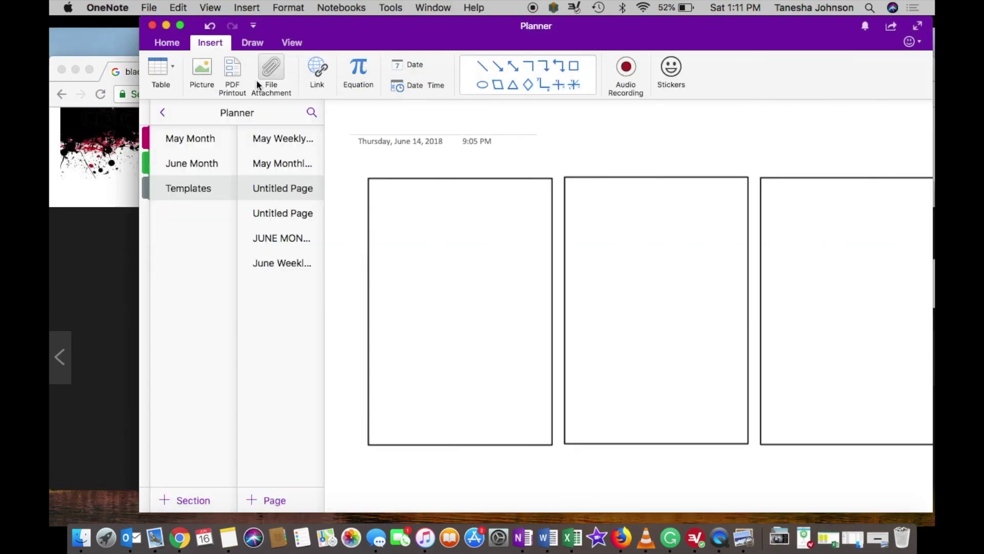
left_click(649, 365)
left_click(201, 71)
double_click(397, 117)
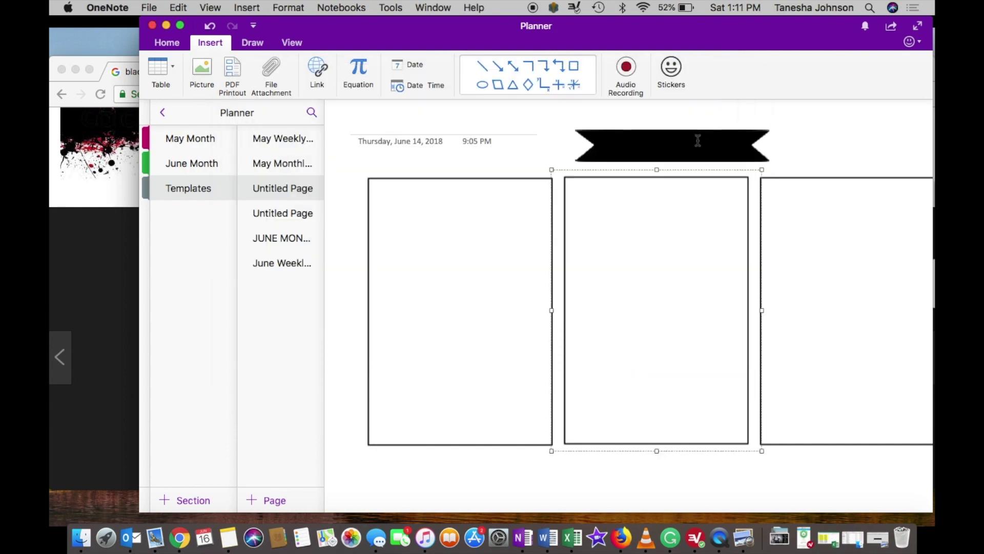
- Move the black banner to the top of the first box and resize it to the box's width
left_click_drag(696, 136, 489, 183)
left_click_drag(563, 195, 533, 206)
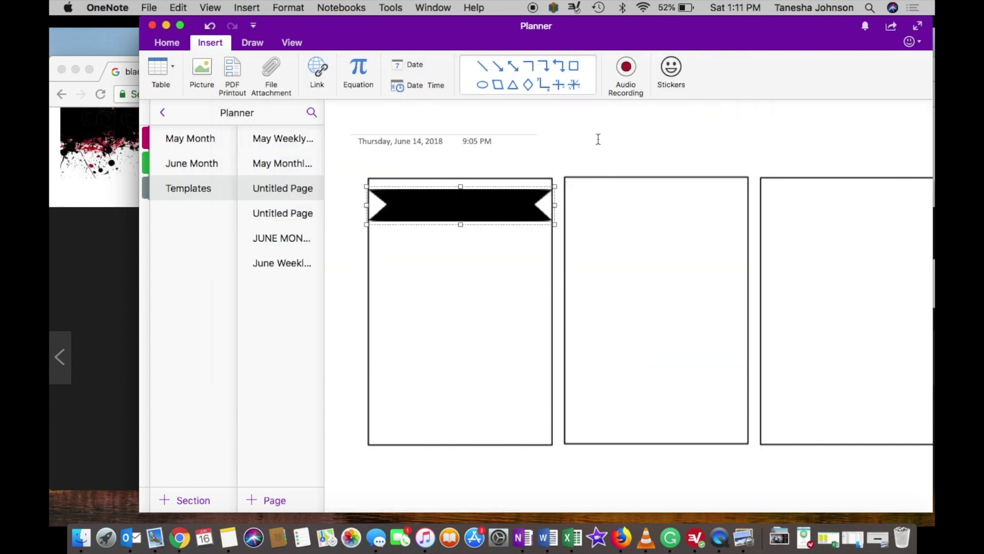
left_click(609, 136)
scroll(573, 346, "down", 3)
scroll(573, 347, "up", 2)
left_click(469, 195)
- Switch to Chrome and search Google Images for "black banners"
key("super+Tab")
left_click(913, 233)
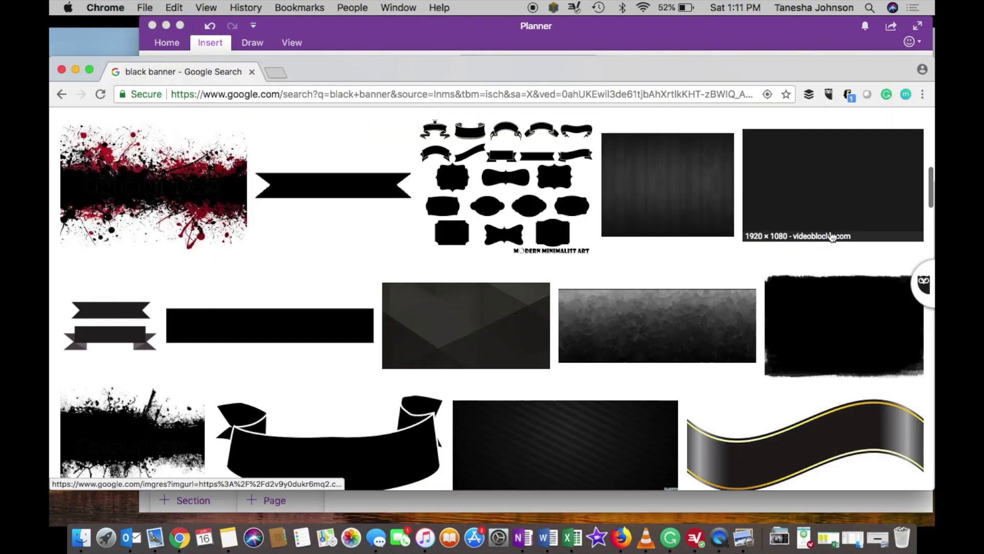
scroll(831, 237, "down", 8)
scroll(592, 262, "up", 15)
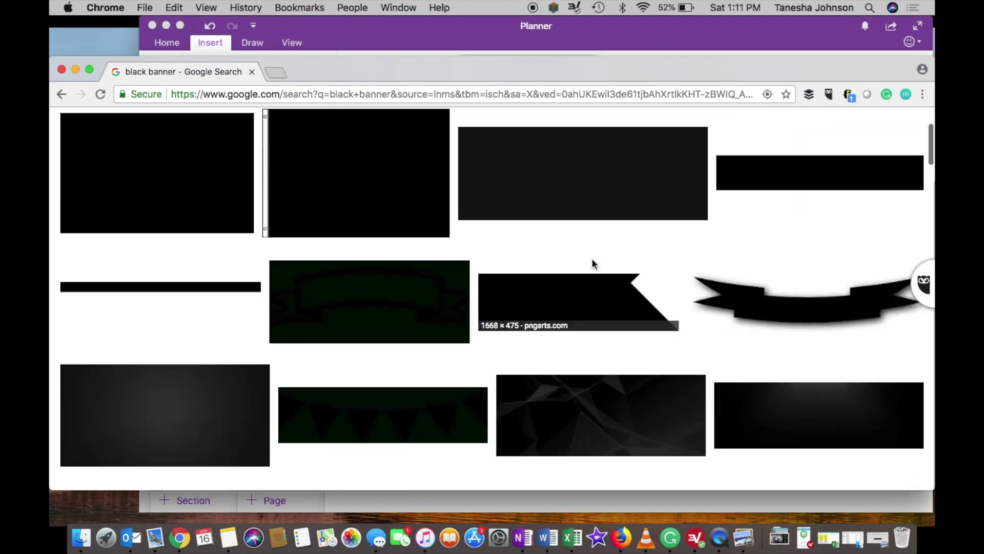
left_click(271, 144)
type("s")
key("Return")
scroll(356, 171, "down", 10)
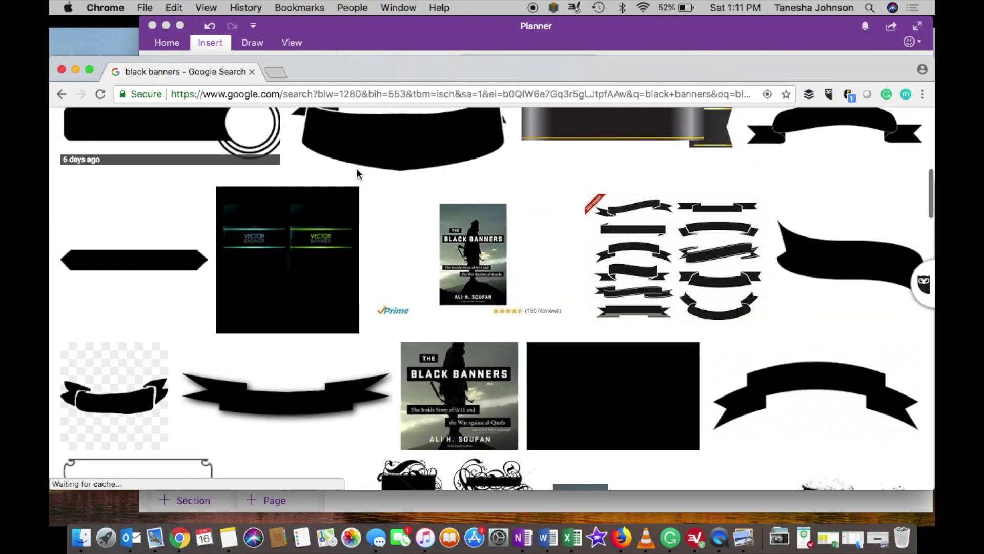
- Search the images for "black banner" again and browse the results narrowed to "fancy"
scroll(357, 174, "up", 10)
left_click(243, 140)
key("BackSpace")
key("Return")
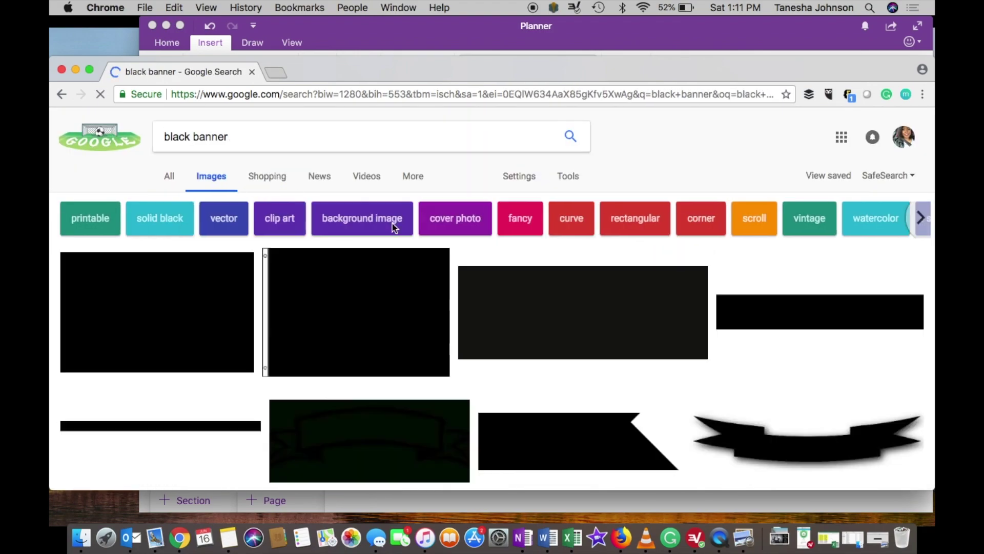
left_click(517, 216)
scroll(484, 275, "down", 2)
scroll(484, 277, "down", 8)
scroll(485, 276, "up", 8)
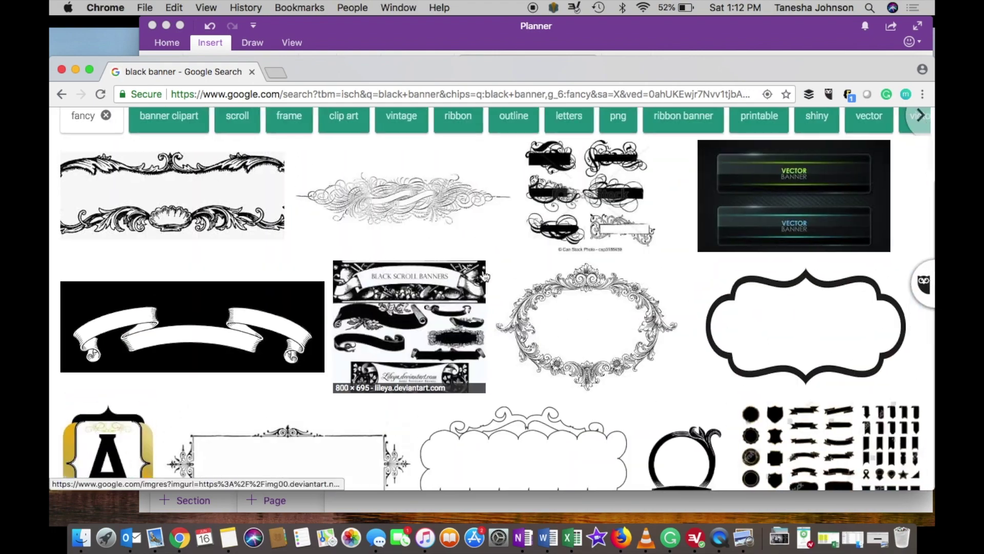
- Browse the black banner results filtered by "solid black" and clear that filter
key("super+bracketleft")
key("super+bracketright")
scroll(524, 272, "down", 15)
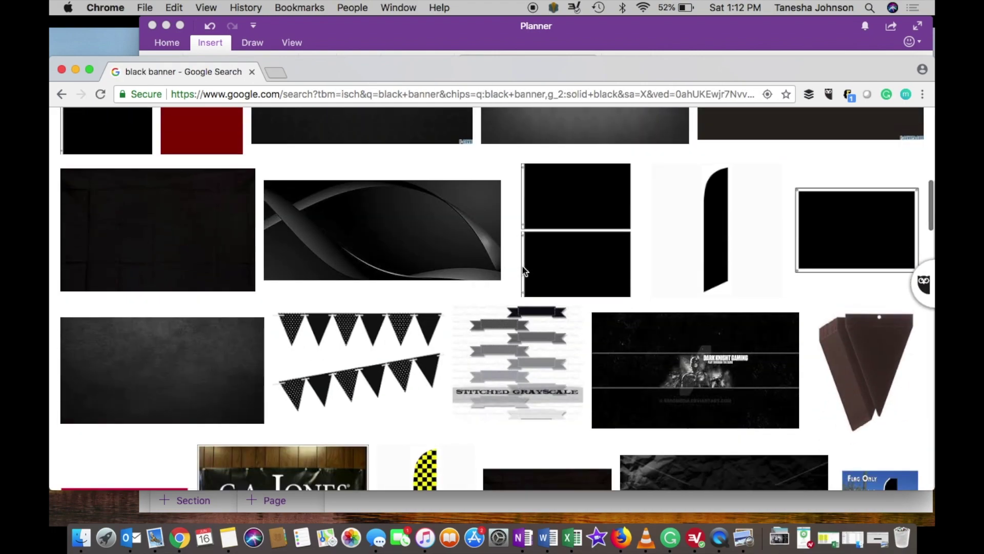
scroll(296, 235, "down", 5)
scroll(296, 241, "up", 20)
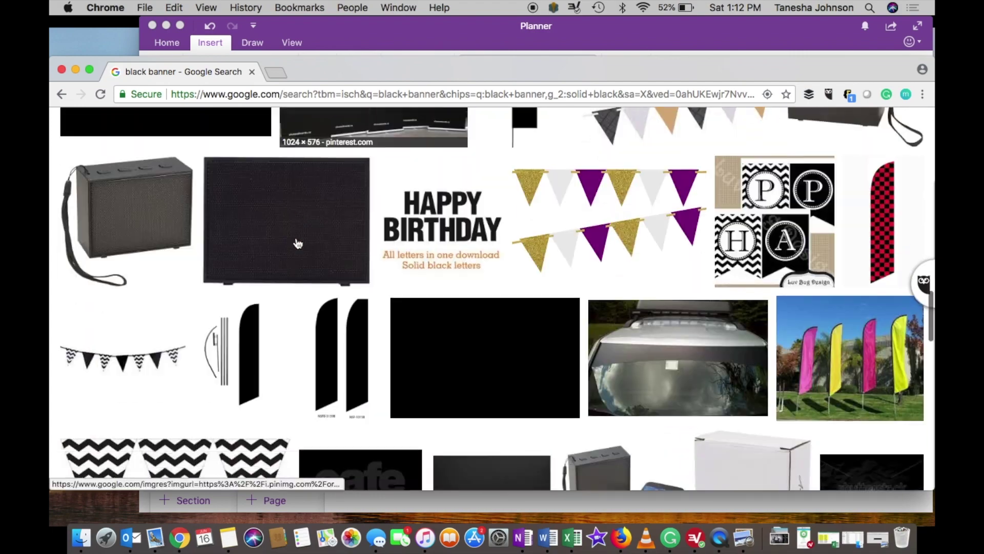
left_click(128, 218)
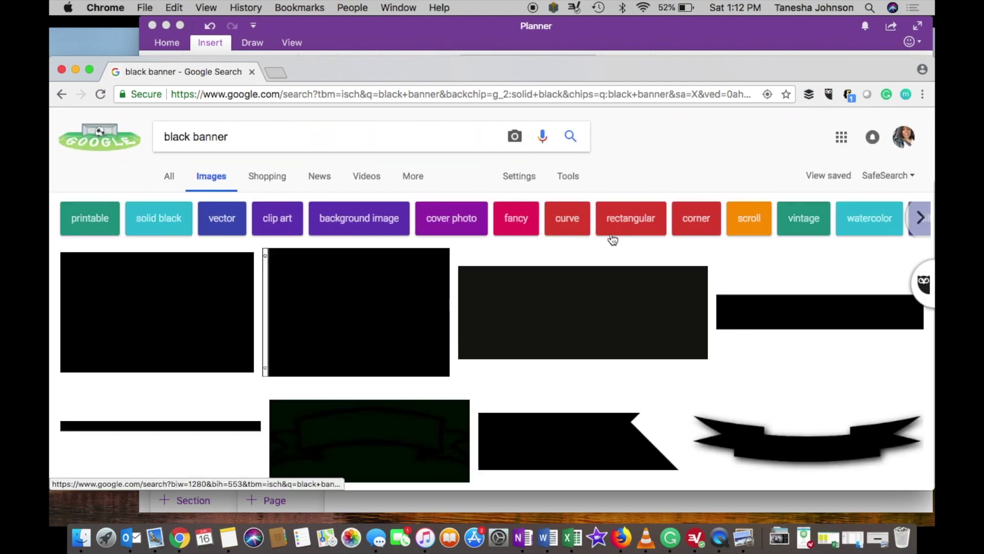
- Search the images for "geometric black banner" and look through the results
type("geometric")
key("Return")
scroll(585, 365, "down", 10)
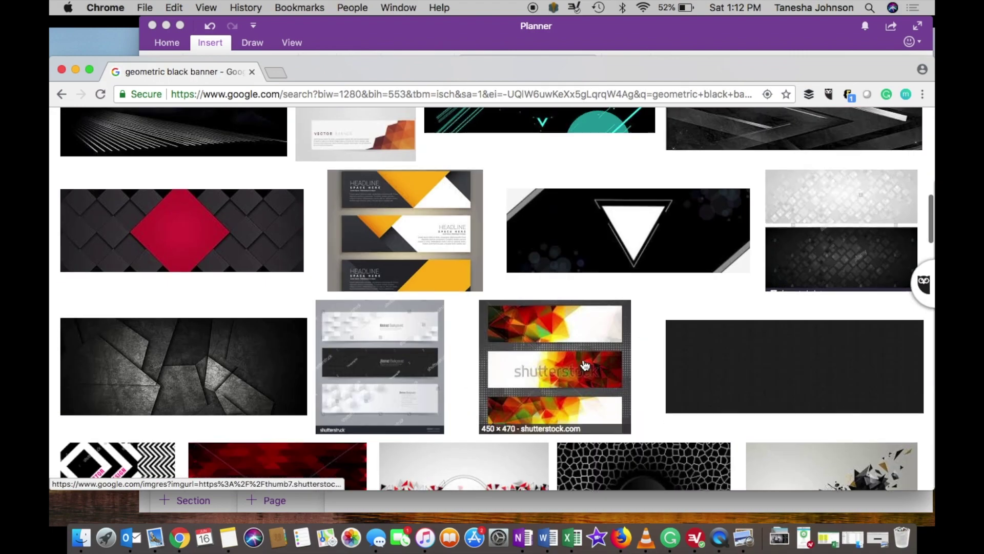
scroll(585, 365, "up", 10)
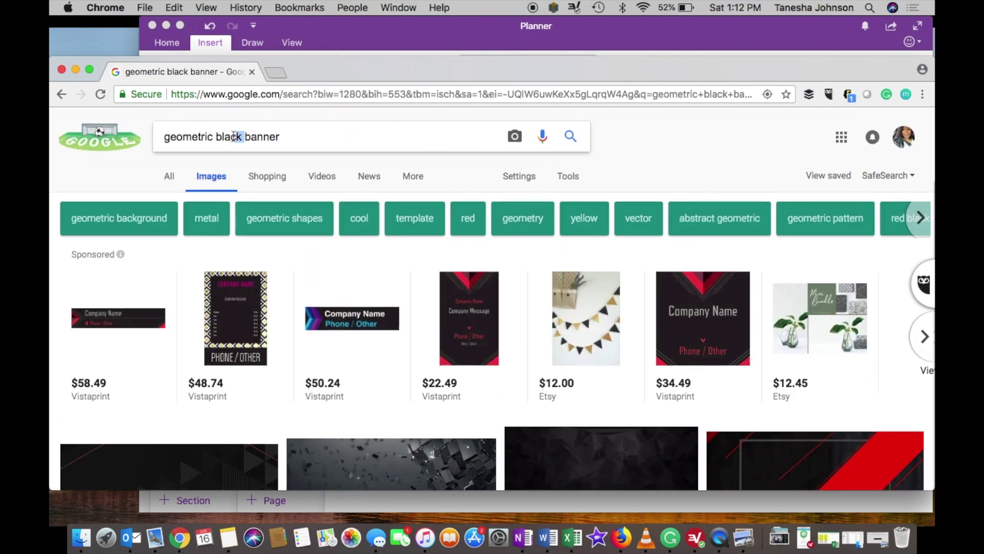
- Search the images for "geometric banner" and preview the teal banner with the pointed lower edge
left_click_drag(234, 136, 214, 136)
key("BackSpace")
key("Return")
scroll(312, 266, "down", 5)
scroll(312, 266, "up", 1)
left_click(261, 262)
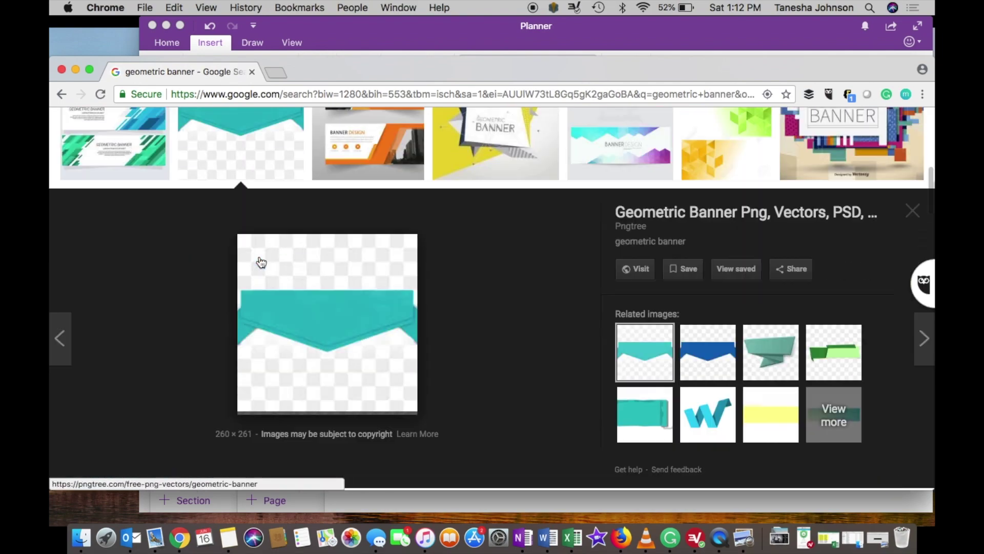
right_click(379, 165)
key("Escape")
- Search the images for "grey banner" and look for a ribbon-style banner
scroll(380, 231, "up", 5)
double_click(185, 136)
type("grey")
key("Return")
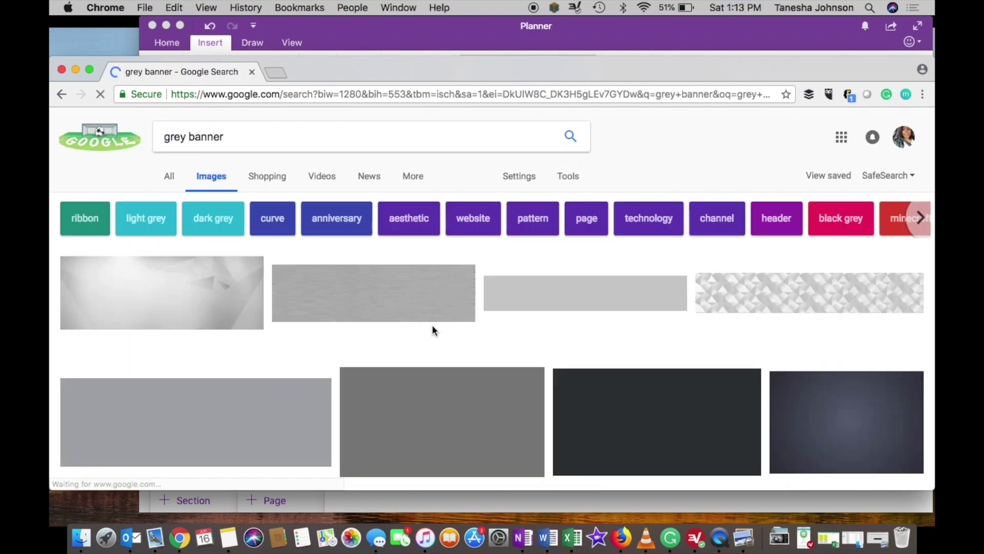
scroll(432, 330, "down", 15)
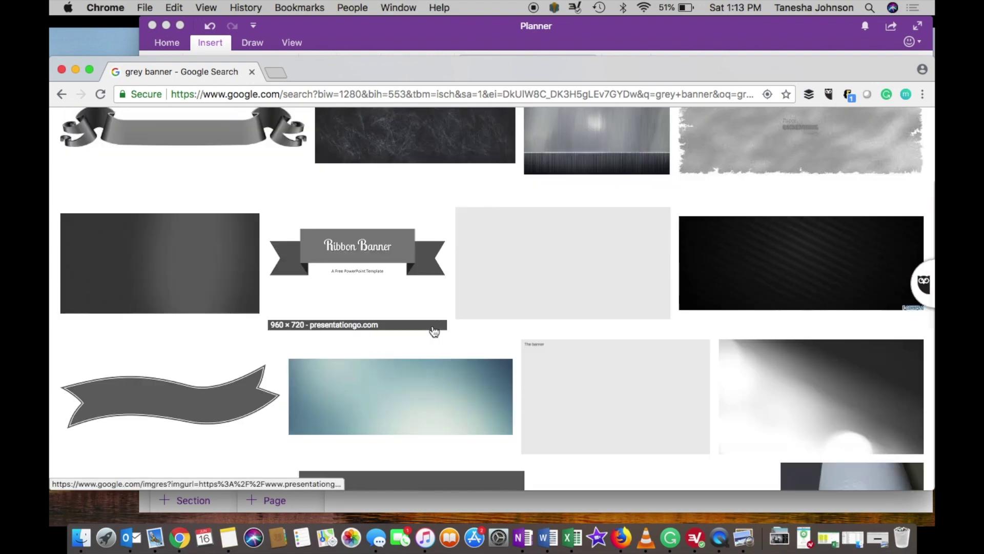
scroll(432, 329, "down", 5)
- Preview the grey ribbon banner with folded ends and save it as "grey banner.png" on the Desktop
left_click(452, 201)
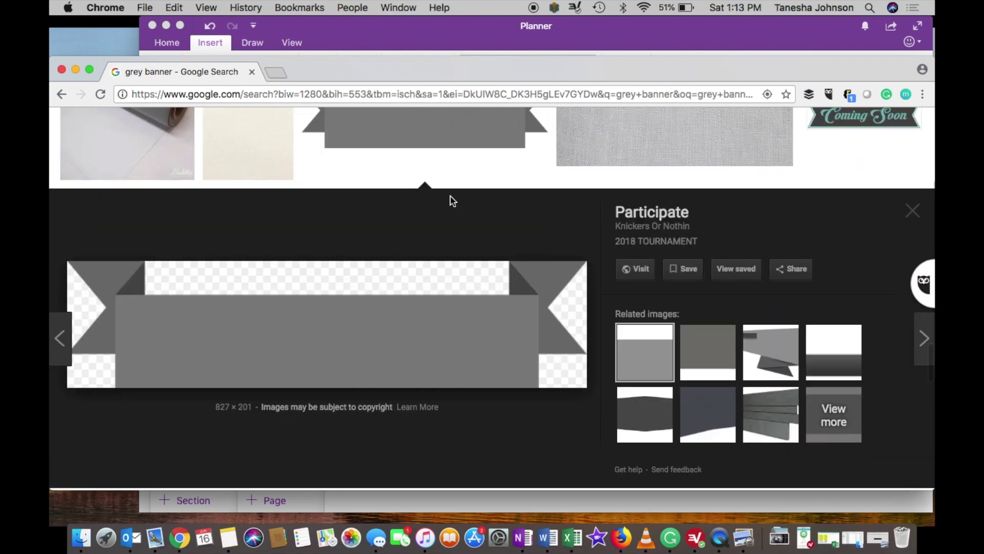
right_click(424, 282)
left_click(452, 390)
left_click(578, 233)
- Switch to OneNote, insert "grey banner.png" from the Desktop and fit it across the top of the first box
left_click(579, 39)
left_click(201, 72)
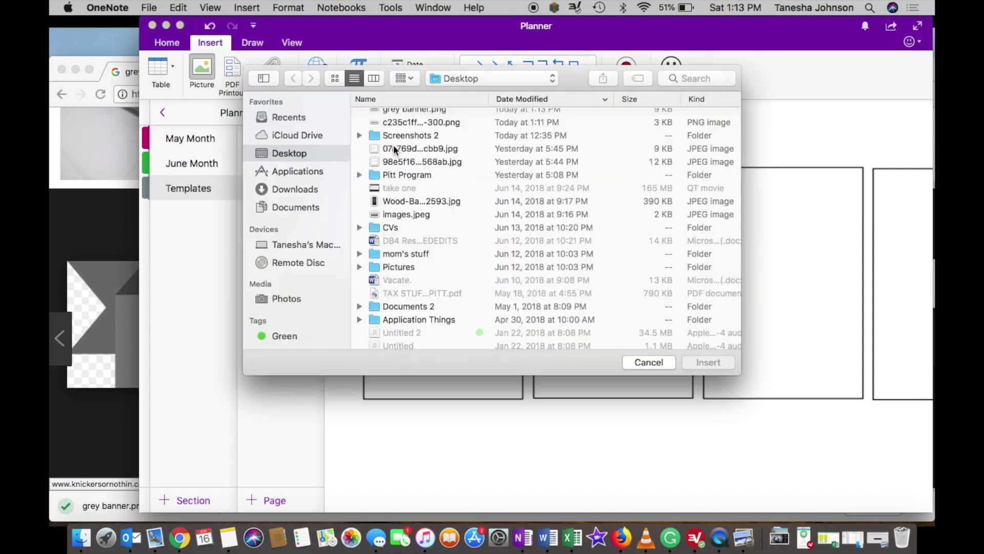
left_click(390, 109)
left_click(707, 362)
left_click_drag(500, 411, 501, 170)
left_click_drag(635, 204, 554, 178)
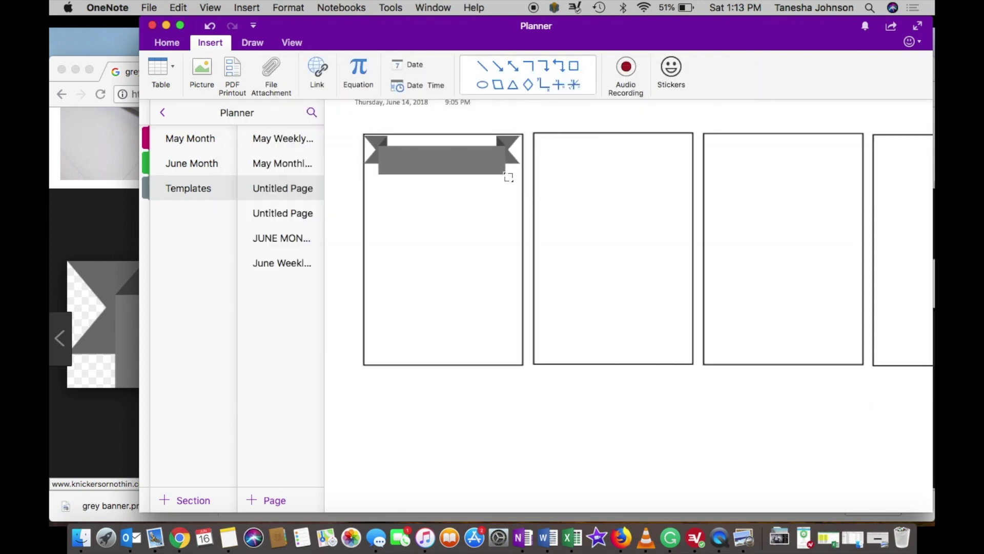
left_click(528, 454)
scroll(528, 453, "down", 4)
scroll(528, 453, "up", 6)
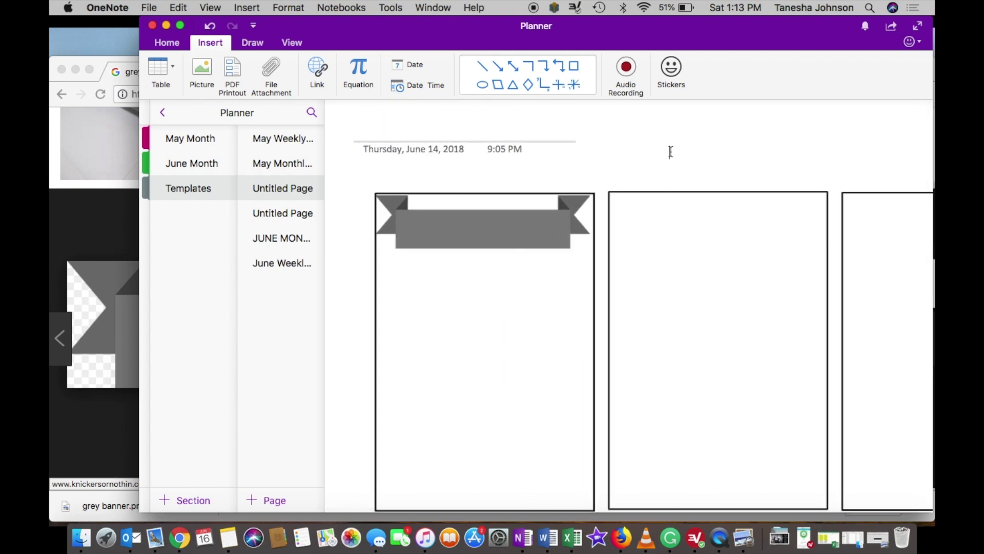
- Add the text MONDAY above the boxes and format it in white Cinzel at size 20
left_click(174, 43)
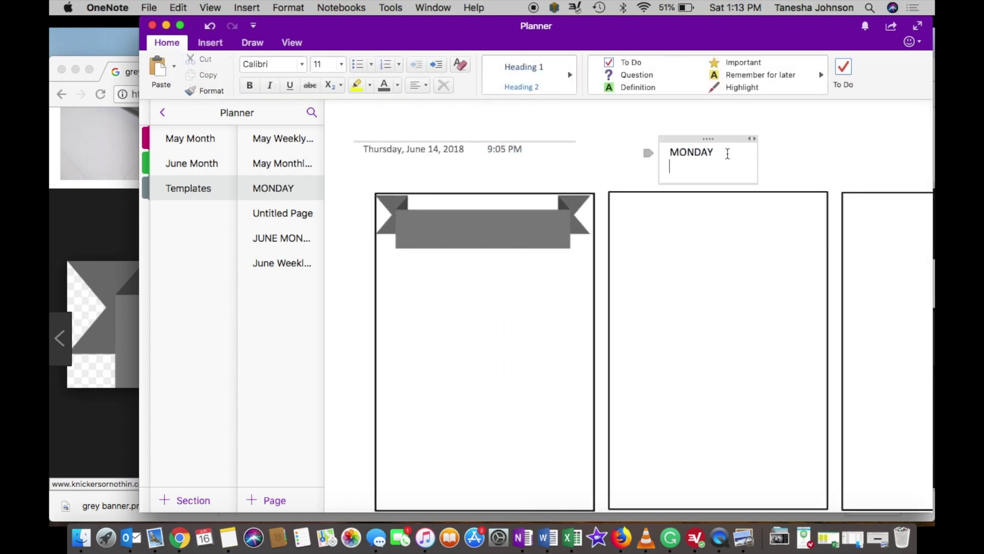
left_click_drag(728, 154, 669, 153)
left_click(302, 64)
scroll(328, 230, "down", 15)
scroll(329, 229, "up", 8)
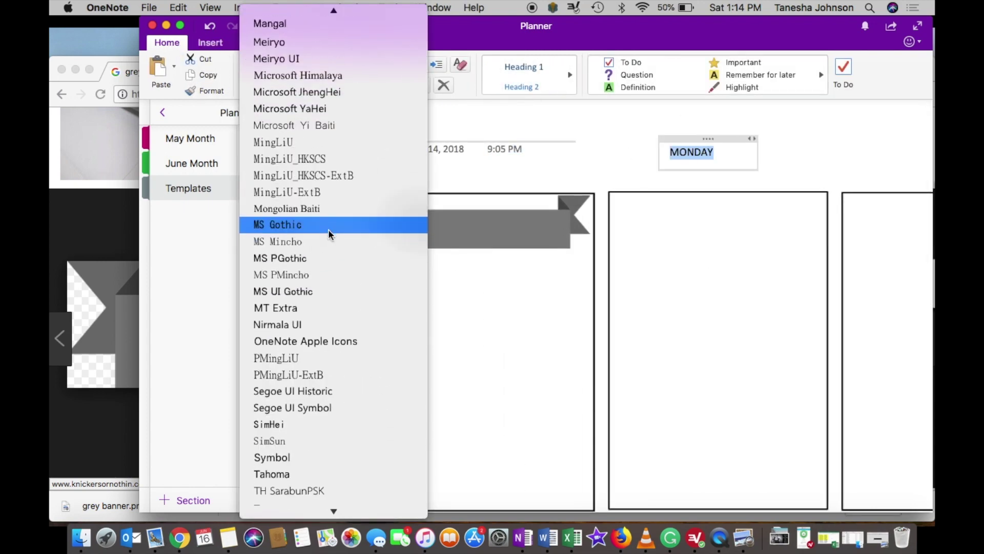
scroll(328, 229, "up", 20)
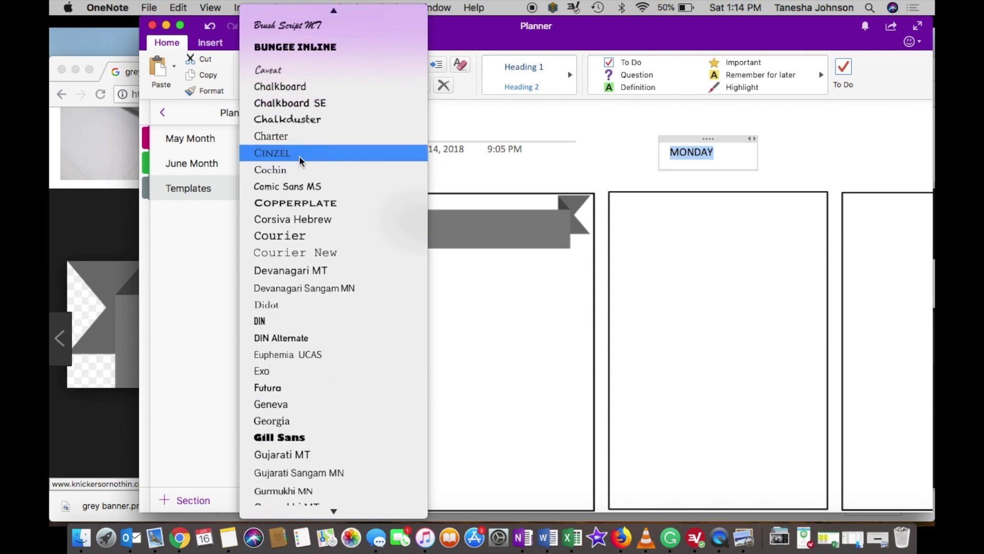
left_click(299, 152)
left_click(341, 64)
left_click(333, 228)
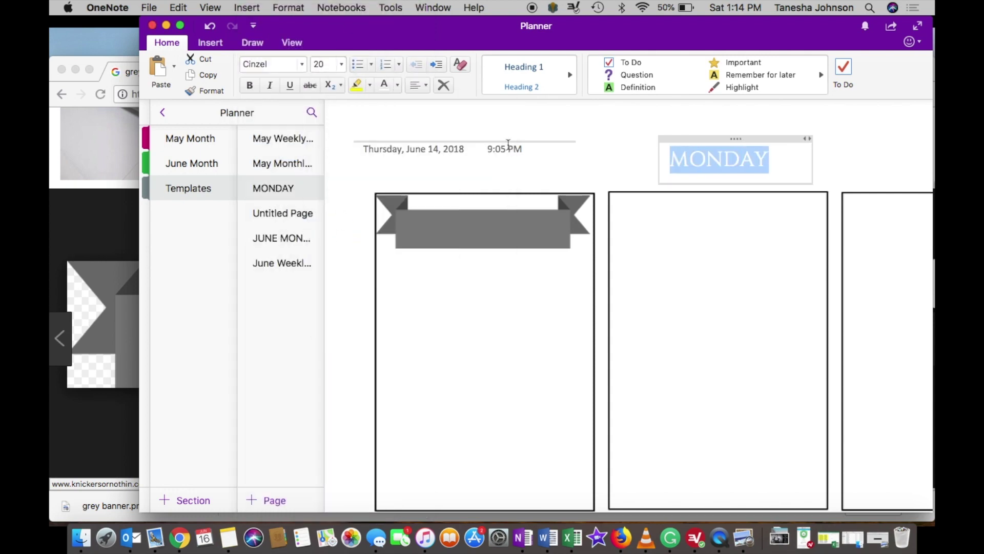
- Position the MONDAY text over the first box's banner, fit its container to the banner and center the text
left_click_drag(720, 140, 515, 226)
left_click(522, 310)
left_click(596, 220)
scroll(596, 221, "down", 3)
scroll(597, 221, "up", 4)
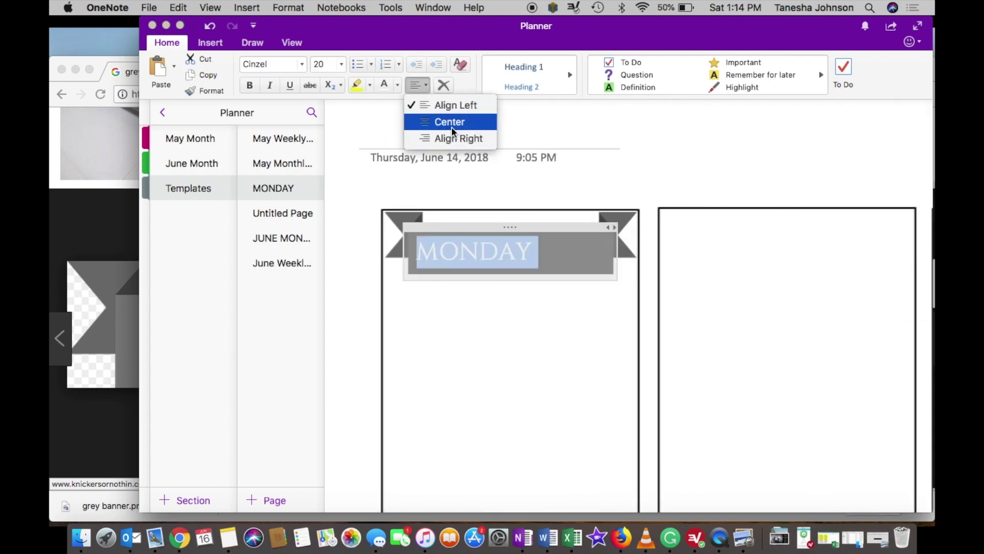
left_click(453, 122)
scroll(617, 202, "down", 2)
left_click(483, 329)
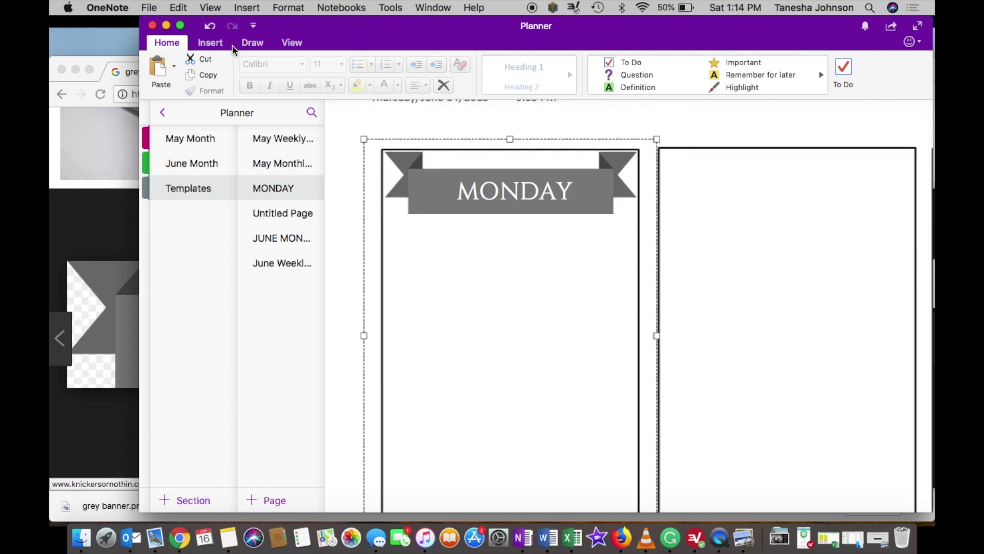
- Try to copy the MONDAY header from the first box into the second box
right_click(383, 242)
left_click(452, 425)
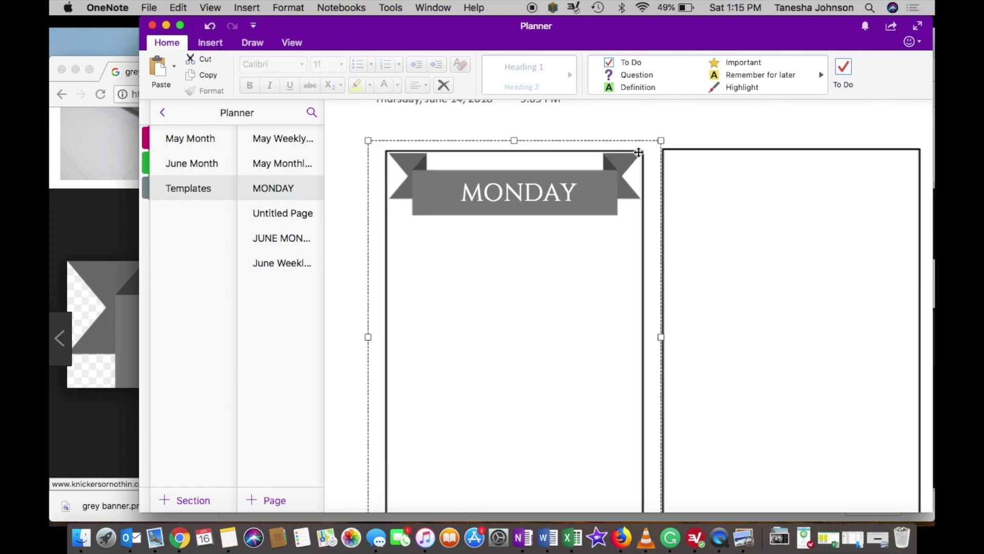
right_click(567, 169)
left_click(611, 222)
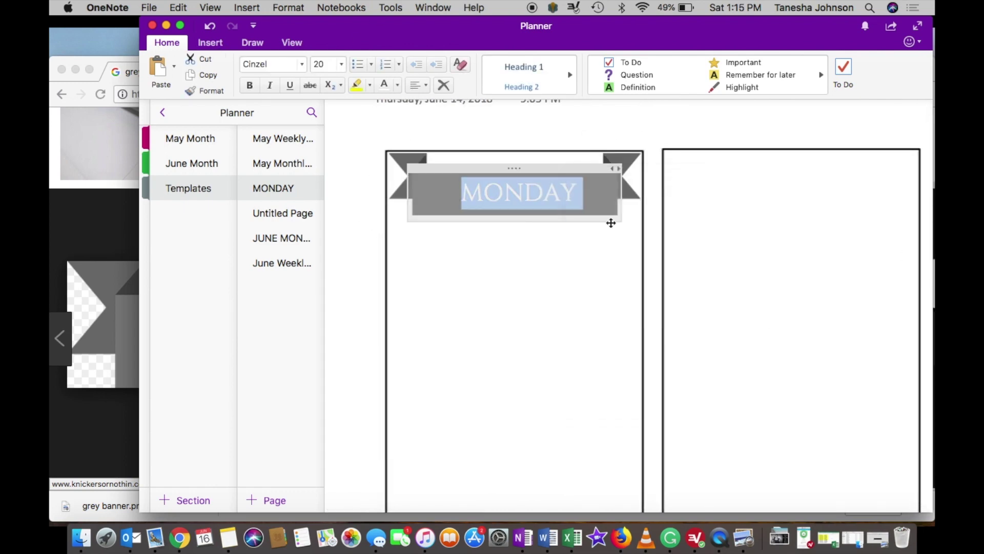
scroll(610, 222, "right", 3)
left_click(573, 157)
left_click(567, 186)
scroll(629, 263, "down", 5)
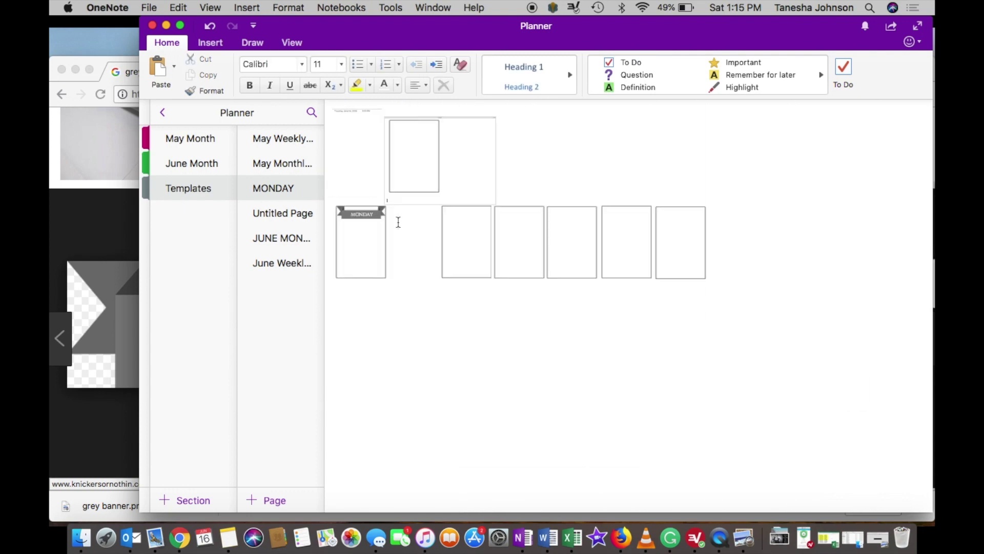
left_click(210, 28)
scroll(456, 241, "up", 5)
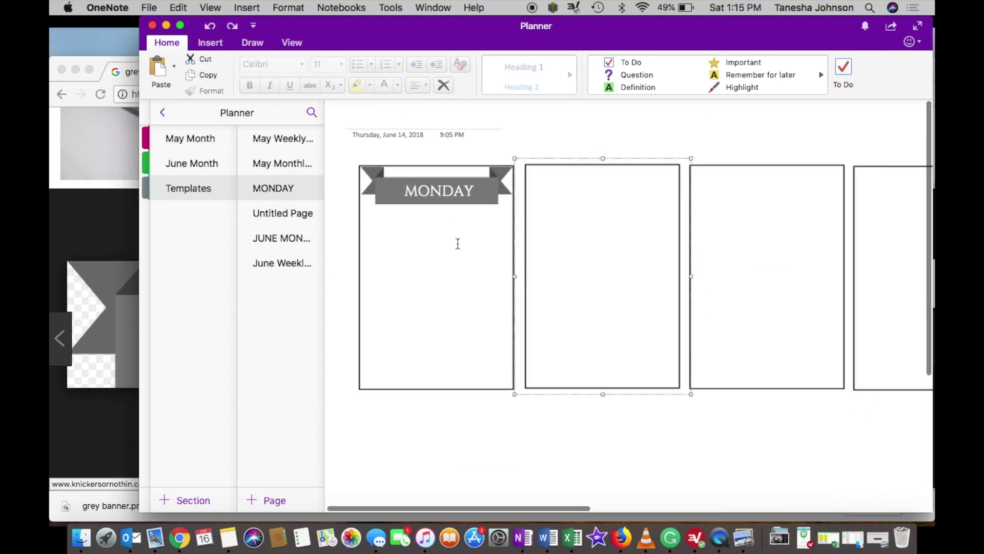
- Remove the MONDAY text from the first banner and paste copies of the grey banner below the row of boxes
key("Delete")
left_click(430, 185)
left_click(432, 427)
key("super+v")
left_click(619, 477)
key("super+v")
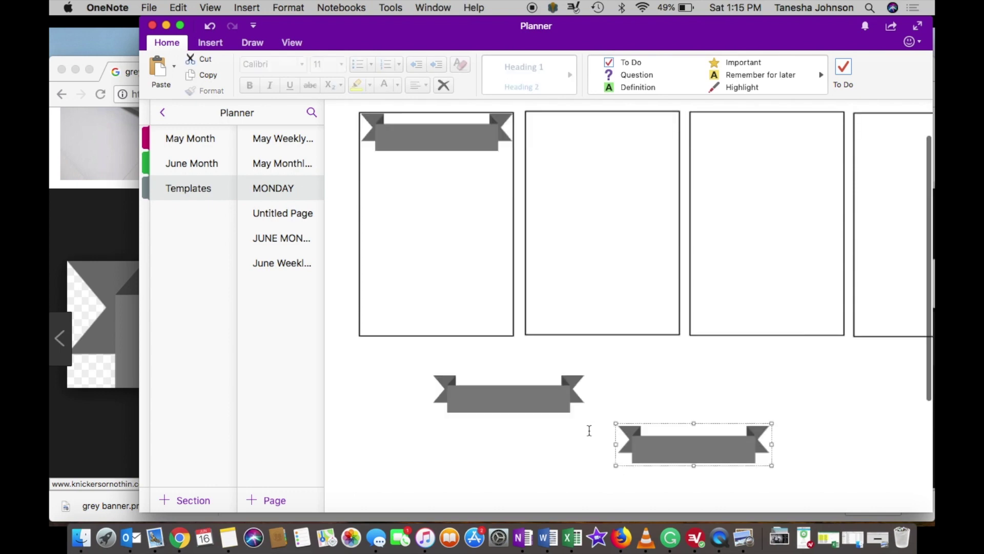
left_click(530, 454)
key("super+v")
left_click(476, 455)
key("super+v")
scroll(672, 409, "up", 4)
left_click(611, 409)
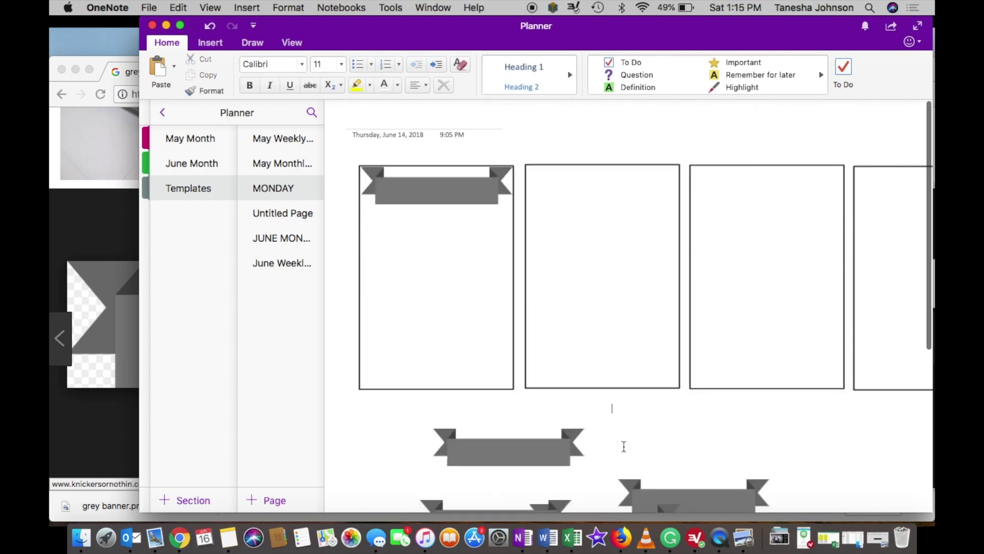
key("super+v")
- Place the copied grey banners across the tops of the remaining boxes in the row
left_click_drag(664, 424, 574, 189)
left_click_drag(687, 422, 784, 196)
left_click(727, 441)
scroll(588, 401, "down", 4)
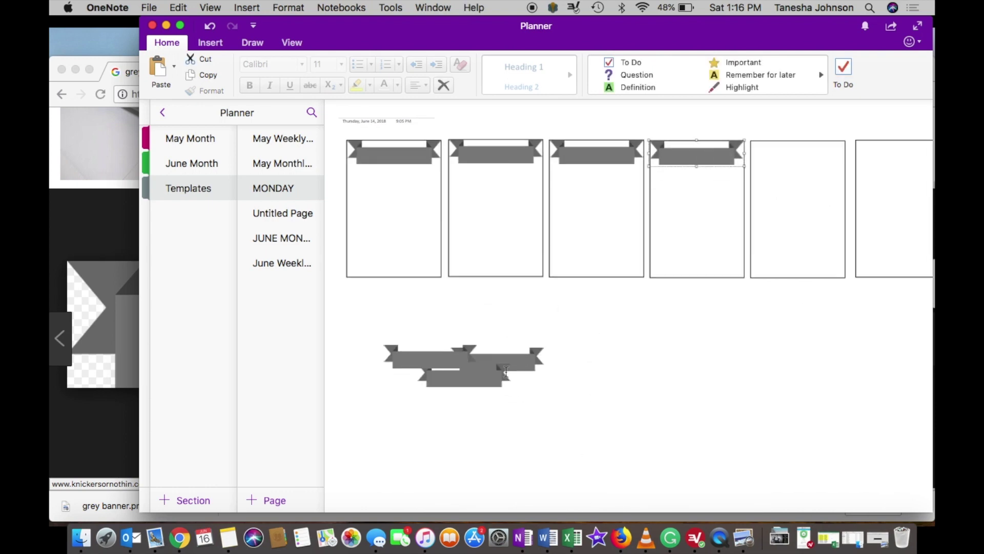
left_click_drag(825, 156, 823, 155)
scroll(794, 346, "right", 3)
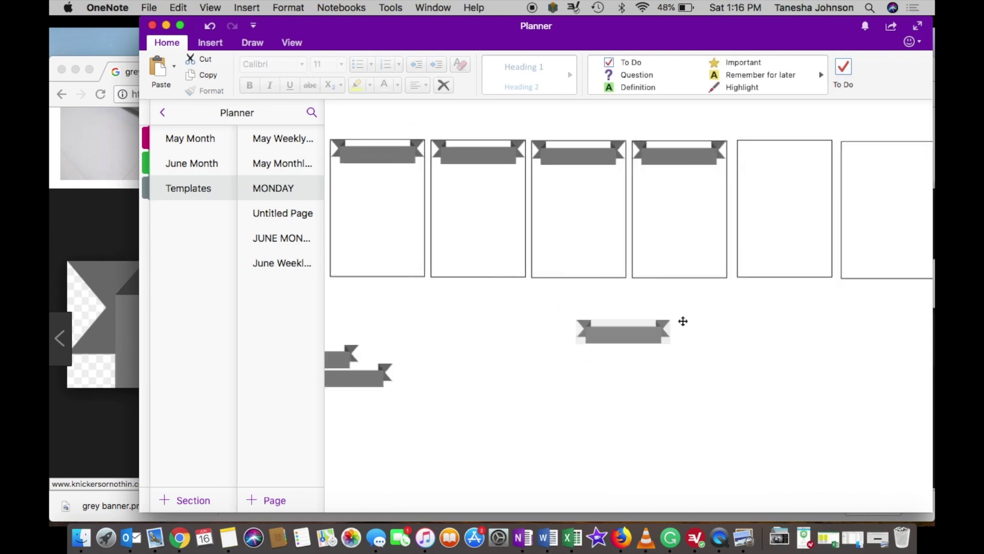
left_click_drag(350, 355, 800, 153)
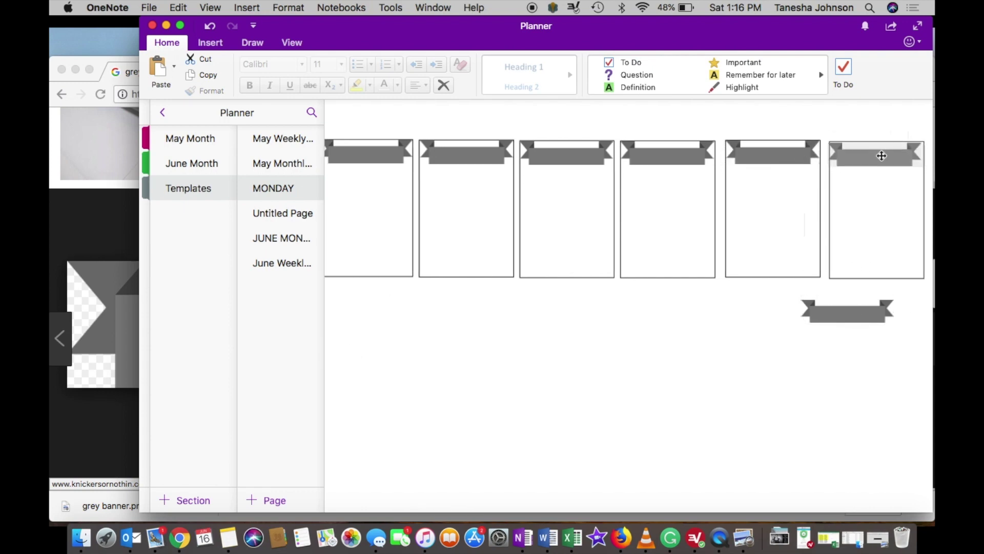
- Place the labels MONDAY, TUESDAY, WEDNESDAY and THURSDAY in Cinzel size 20 on the first four banners
scroll(615, 308, "left", 2)
left_click(383, 184)
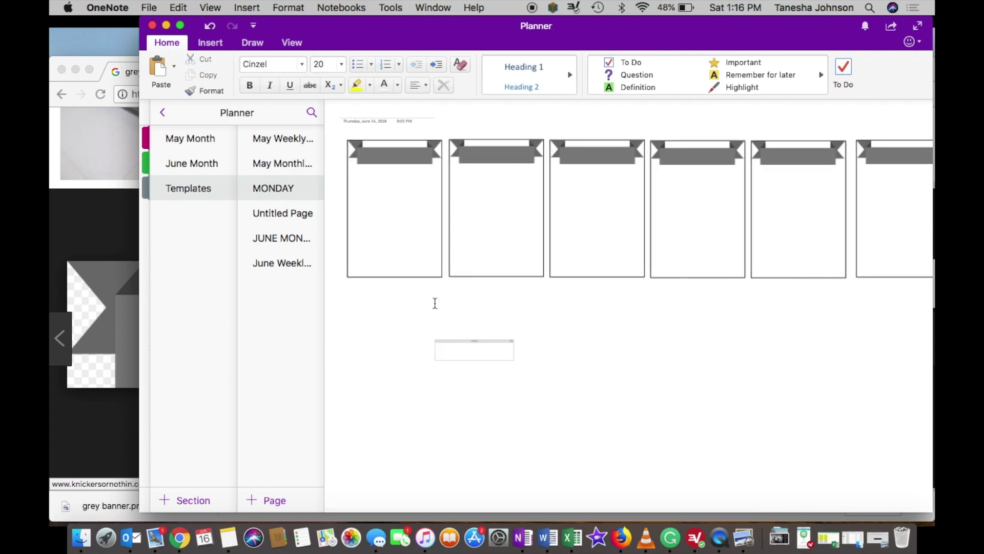
left_click_drag(474, 341, 400, 171)
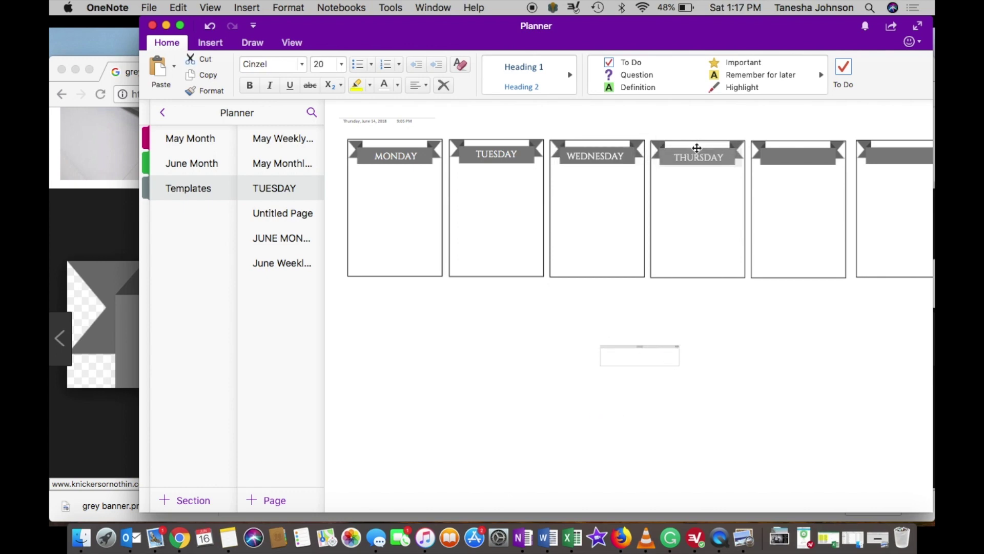
- Place the labels FRIDAY, SATURDAY and SUNDAY on the last three banners
left_click(719, 352)
scroll(719, 352, "right", 5)
key("super+a")
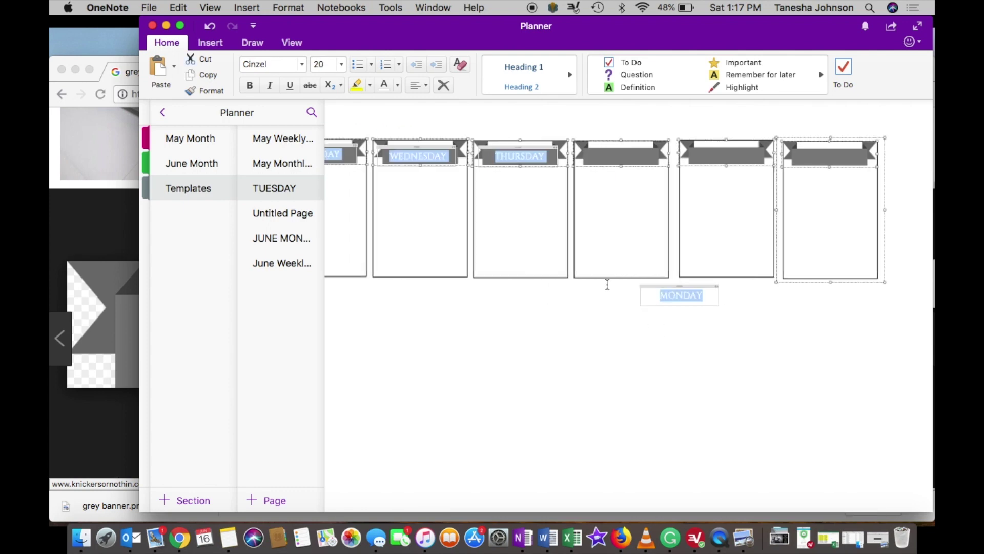
left_click_drag(707, 298, 630, 298)
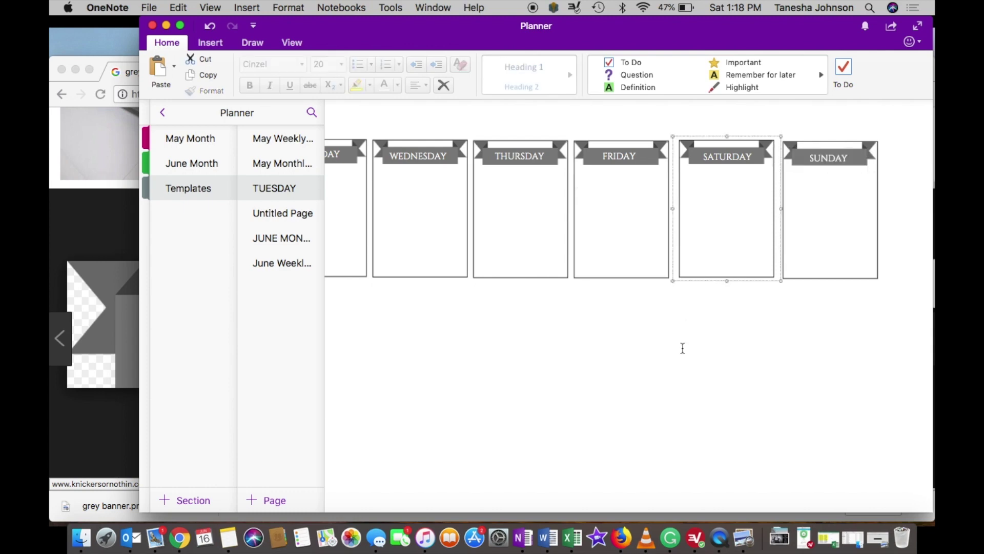
- Review the June monthly and June weekly template pages for layout ideas and return to the new weekly page
scroll(682, 348, "left", 5)
left_click(282, 163)
left_click(282, 237)
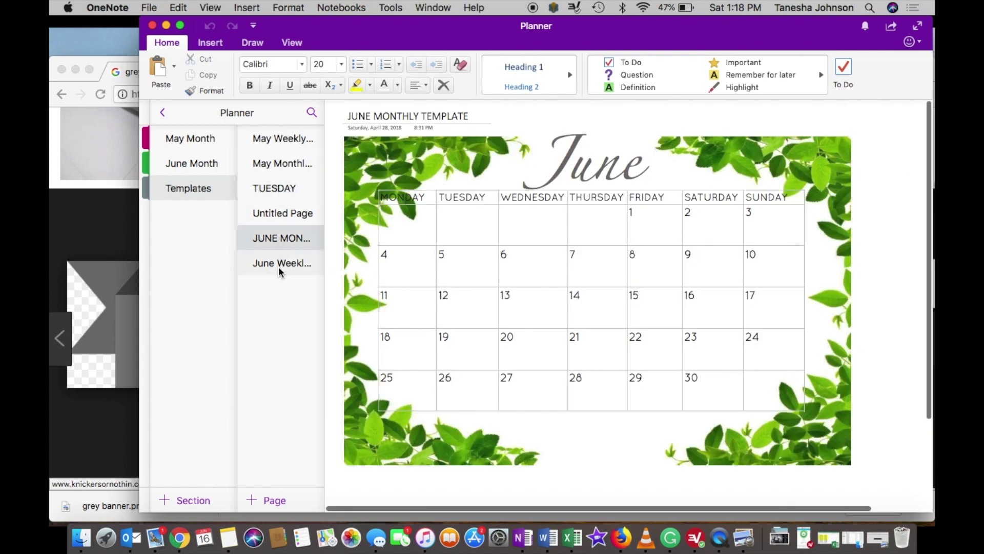
left_click(281, 264)
left_click(297, 213)
left_click(287, 266)
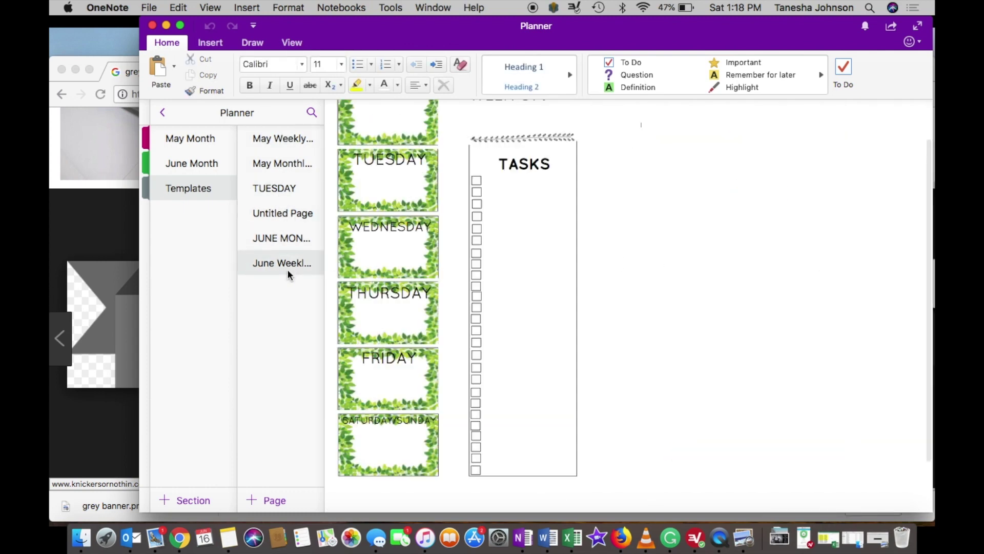
left_click(275, 188)
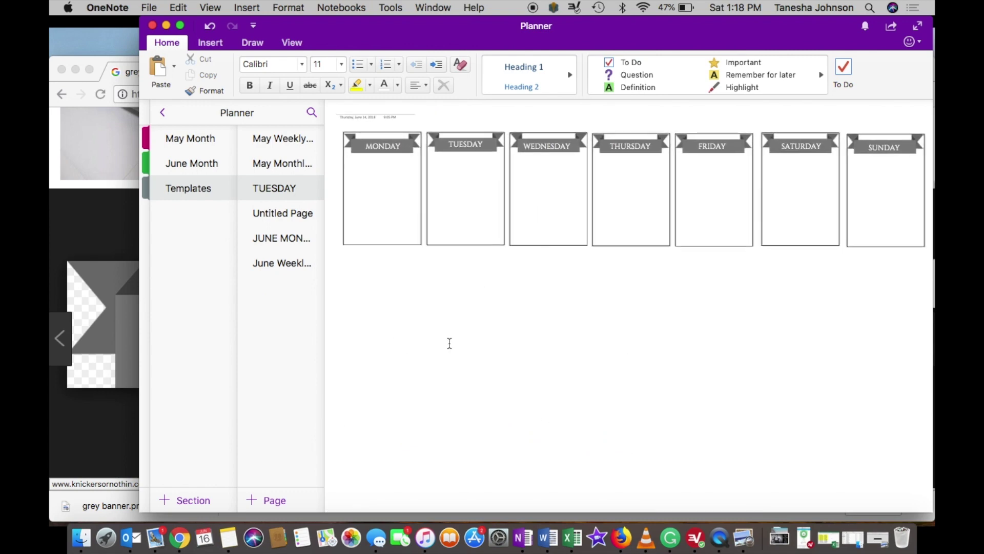
- Draw a wide rectangle below the Saturday and Sunday boxes and a tall rectangle below the Monday box
left_click(211, 44)
left_click(574, 68)
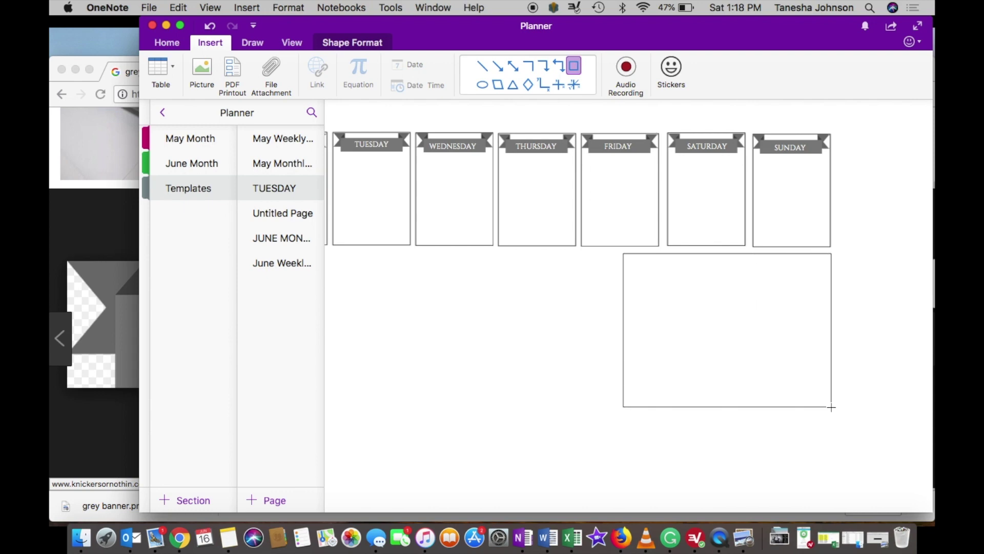
left_click_drag(832, 408, 829, 408)
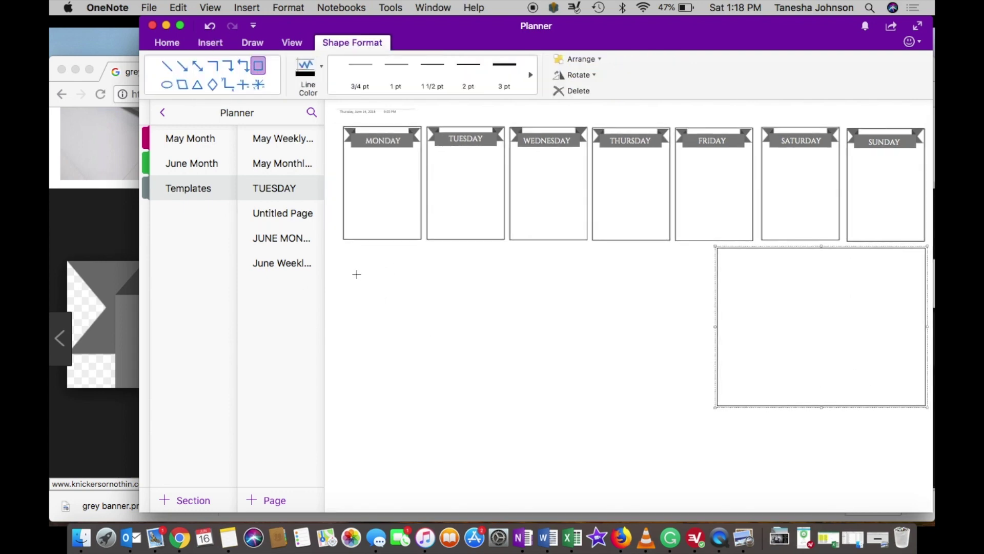
mouse_move(357, 275)
left_mouse_down()
mouse_move(472, 507)
mouse_move(472, 451)
mouse_move(478, 460)
left_mouse_up()
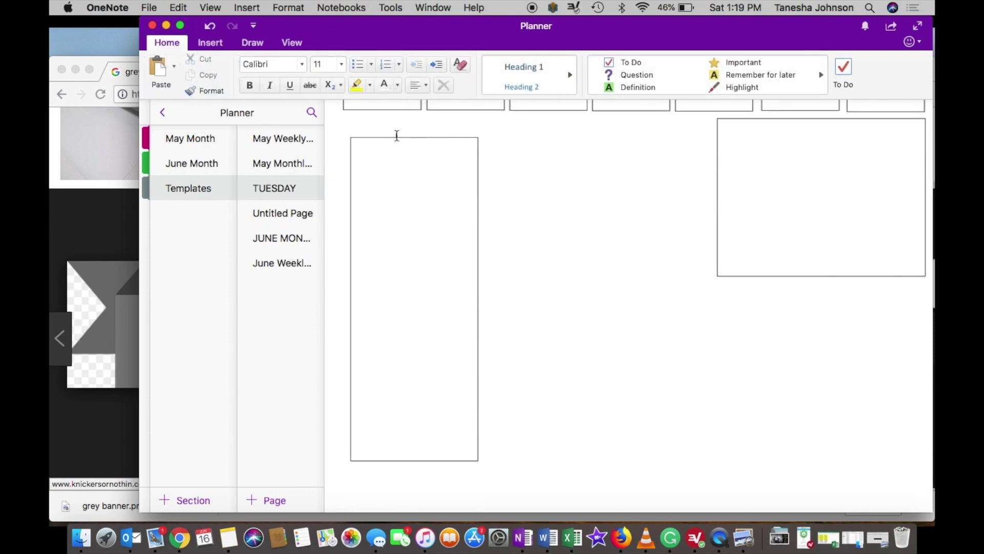
- Paste two copies of the tall rectangle into the empty area below the day boxes
left_click(524, 200)
key("super+v")
left_click(681, 284)
key("super+v")
scroll(595, 295, "up", 3)
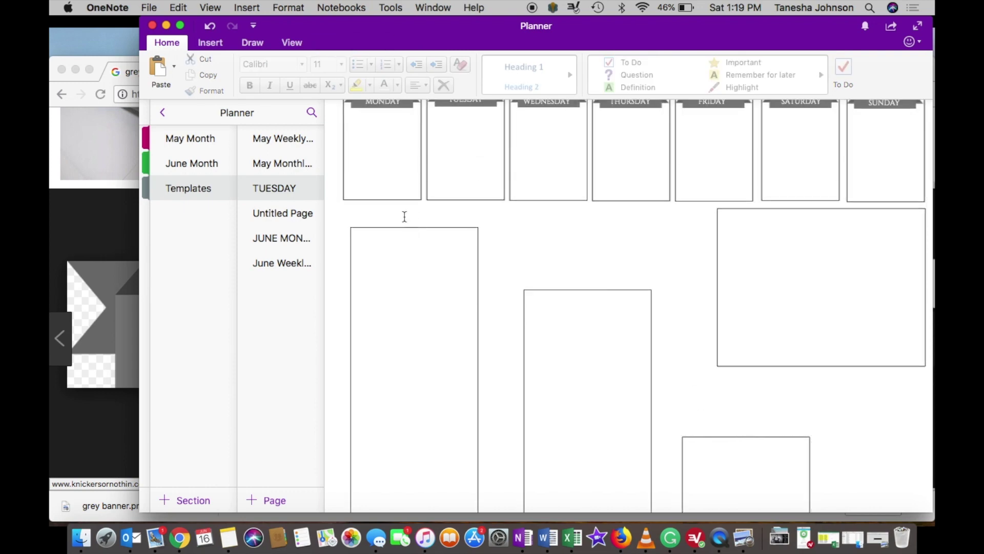
- Line up the three tall rectangles side by side directly below the day boxes, starting under Monday
scroll(404, 216, "down", 2)
left_click_drag(415, 140, 536, 117)
scroll(763, 168, "up", 3)
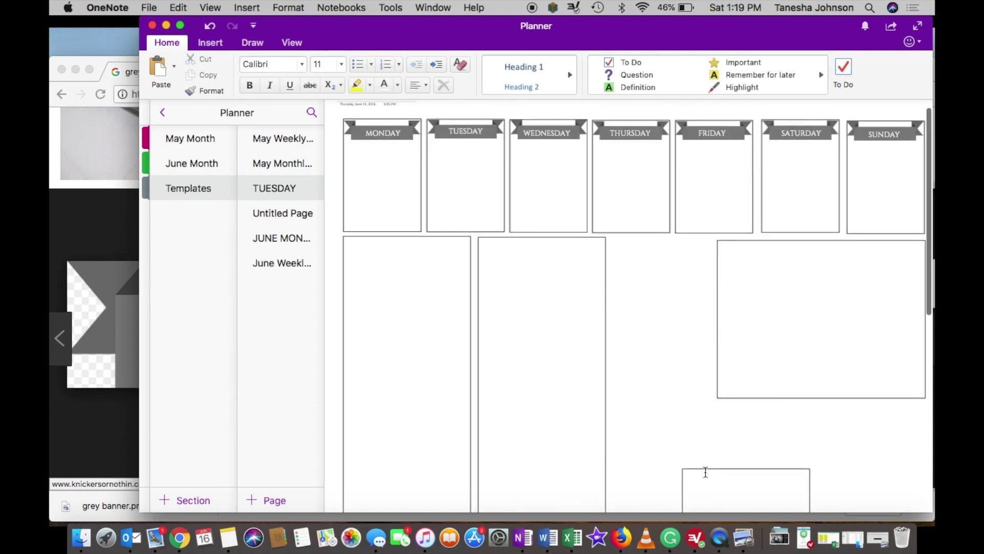
left_click(724, 482)
left_click(297, 46)
left_click(258, 44)
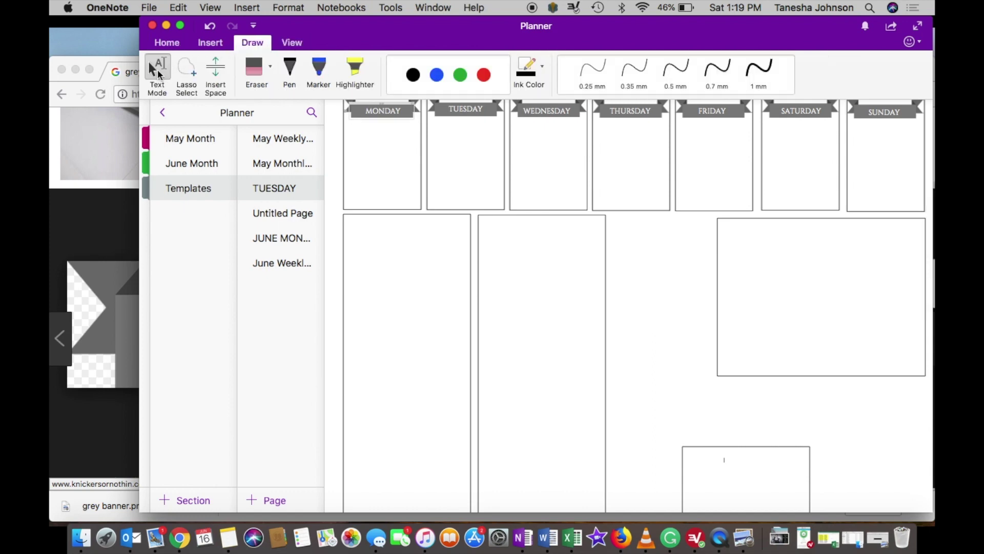
left_click_drag(697, 469, 692, 337)
scroll(681, 215, "up", 5)
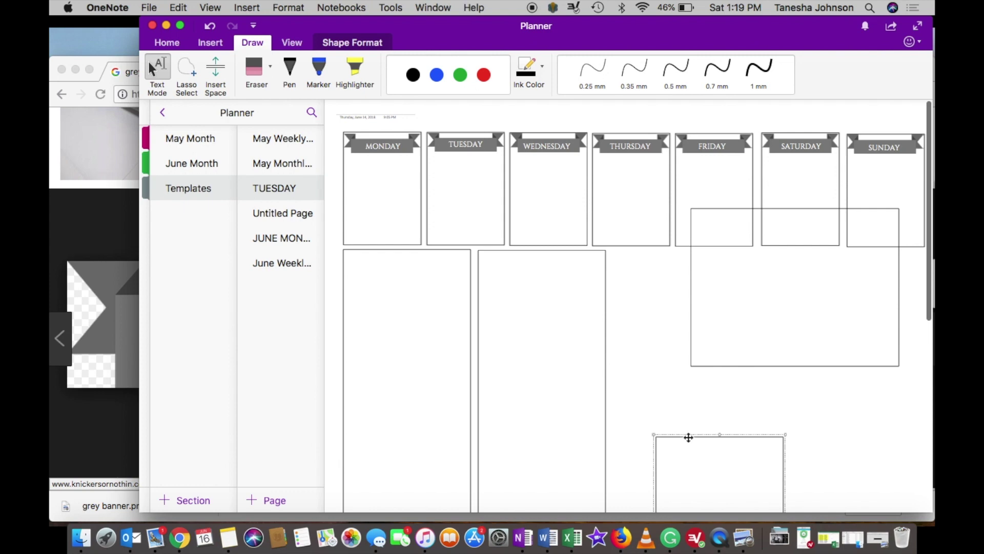
left_click_drag(687, 437, 647, 251)
- Move the wide rectangle beside the third tall one and resize its width to end near the Sunday box's outer edge
left_click(890, 370)
scroll(838, 342, "down", 2)
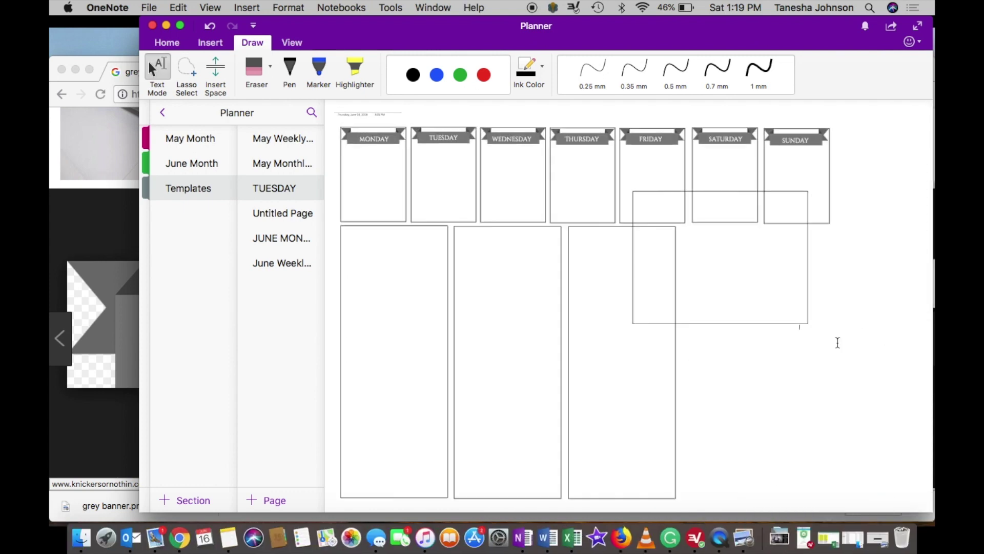
left_click_drag(759, 334, 812, 373)
left_click_drag(883, 306, 857, 305)
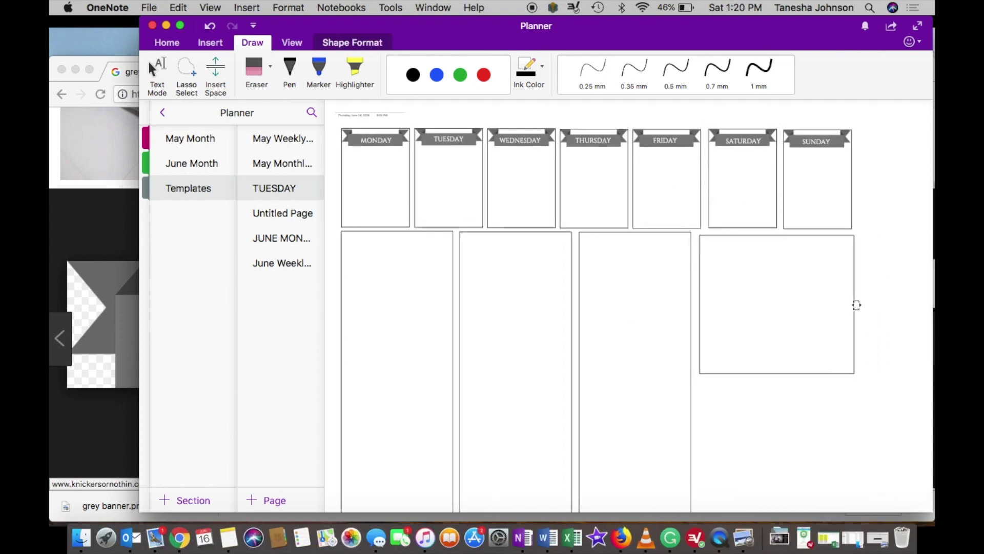
- Switch to Chrome and search Google Images for "soft flower border" pictures, browsing the results
key("super+Tab")
scroll(365, 178, "up", 10)
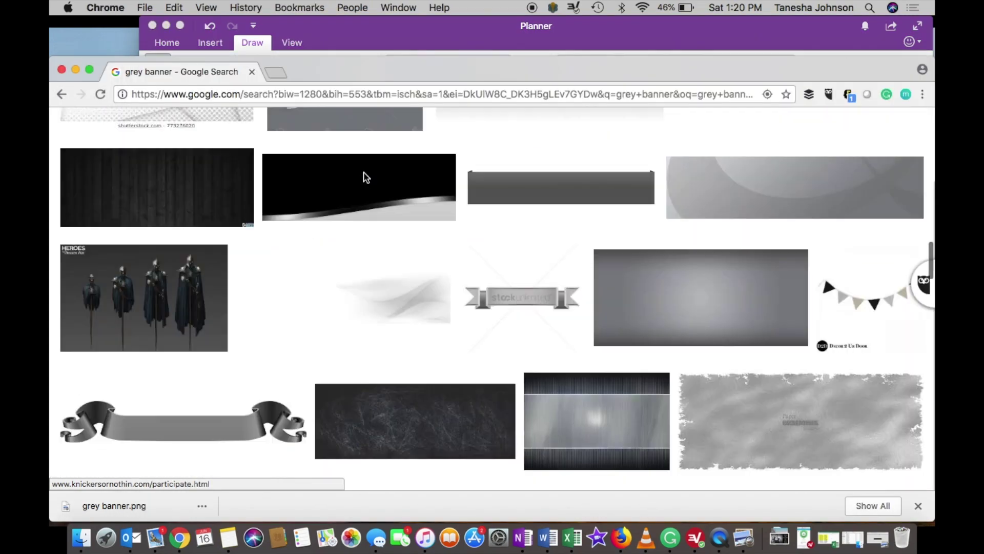
triple_click(359, 137)
type("SOFT FLOWER")
key("Down")
key("Down")
key("Down")
key("Down")
key("Down")
key("Down")
key("Down")
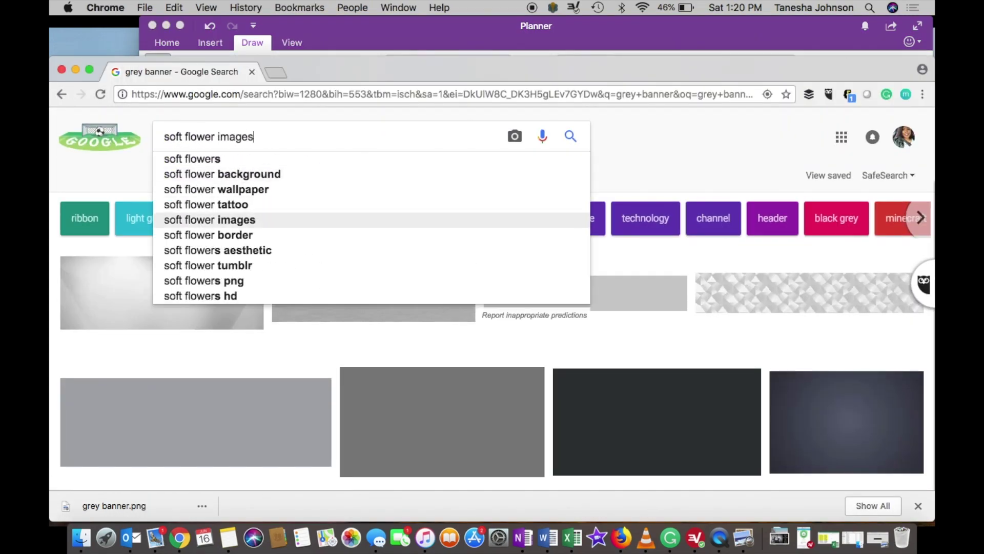
key("Return")
scroll(199, 323, "down", 3)
scroll(199, 323, "down", 5)
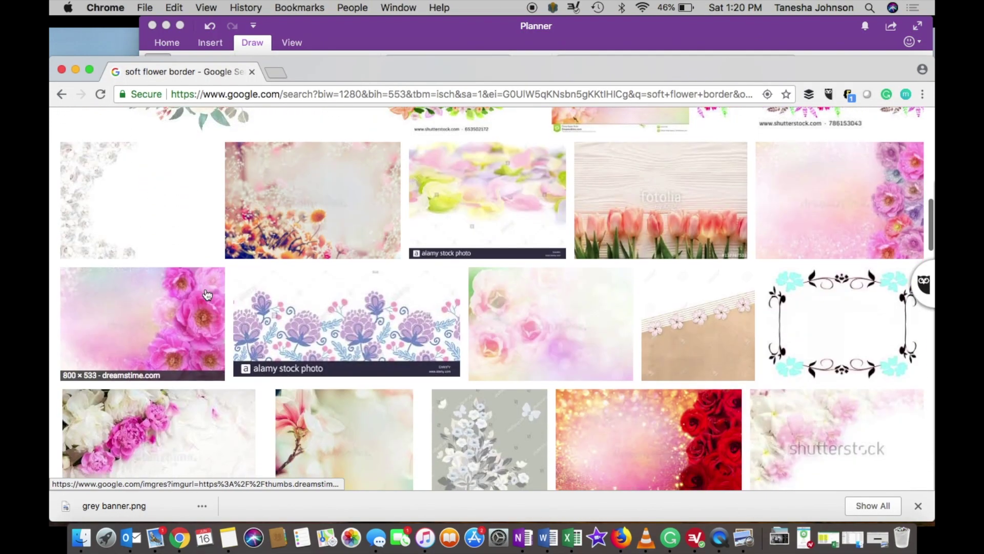
- Shorten the image search to "flower border" and run it
scroll(199, 323, "up", 10)
scroll(190, 114, "down", 1)
left_click_drag(183, 114, 128, 113)
key("BackSpace")
key("Return")
scroll(318, 232, "down", 2)
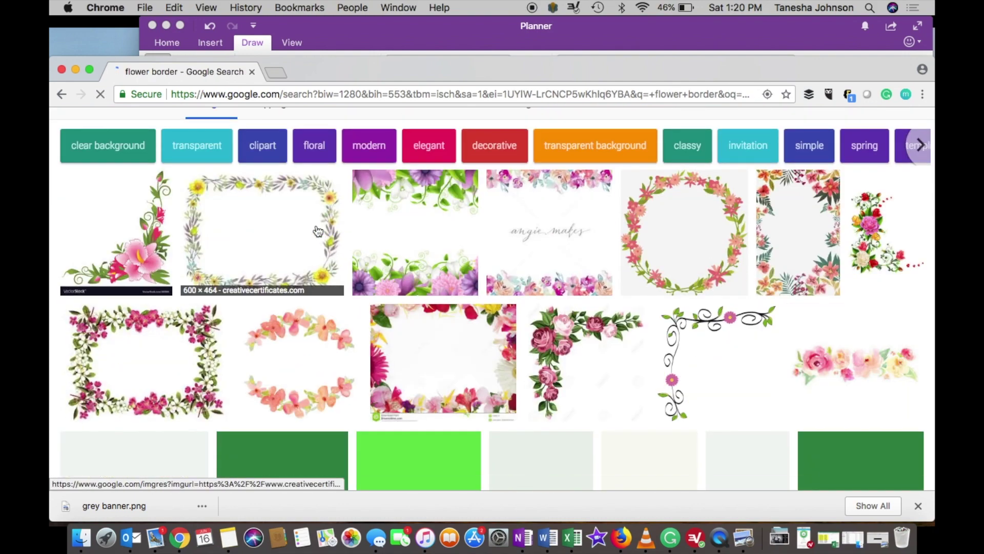
- Preview the yellow flower border image, visit its source page and close that page again
left_click(318, 231)
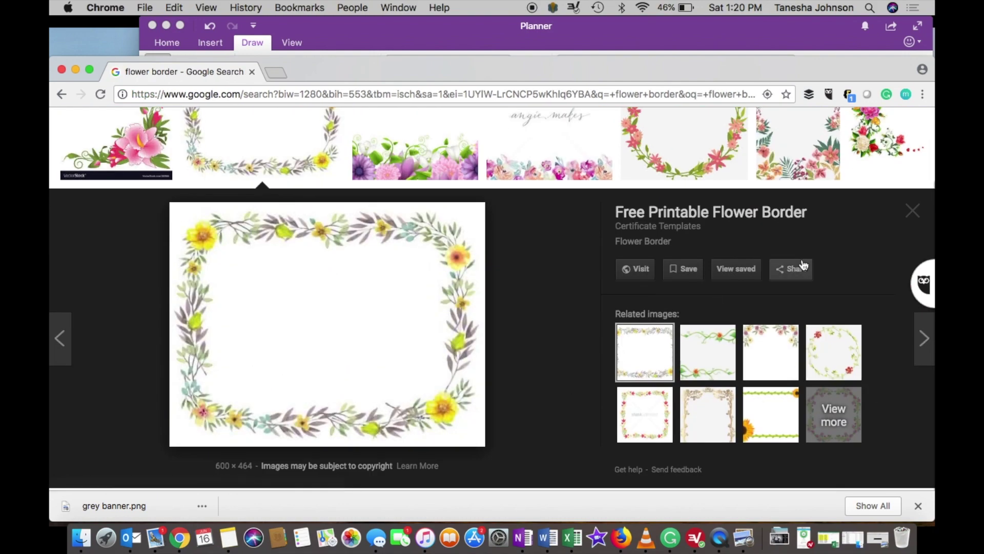
left_click(318, 351)
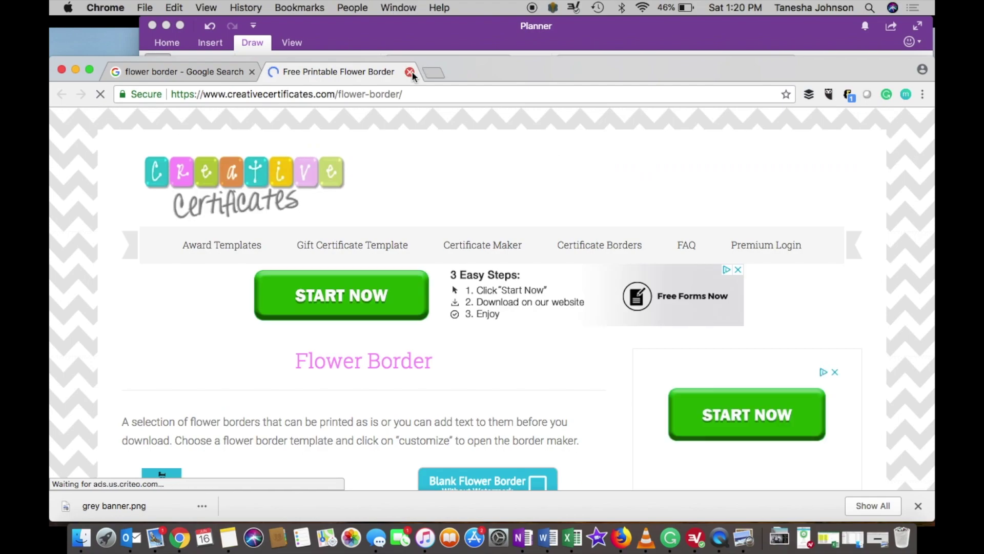
left_click(412, 72)
scroll(745, 231, "down", 8)
scroll(745, 232, "up", 10)
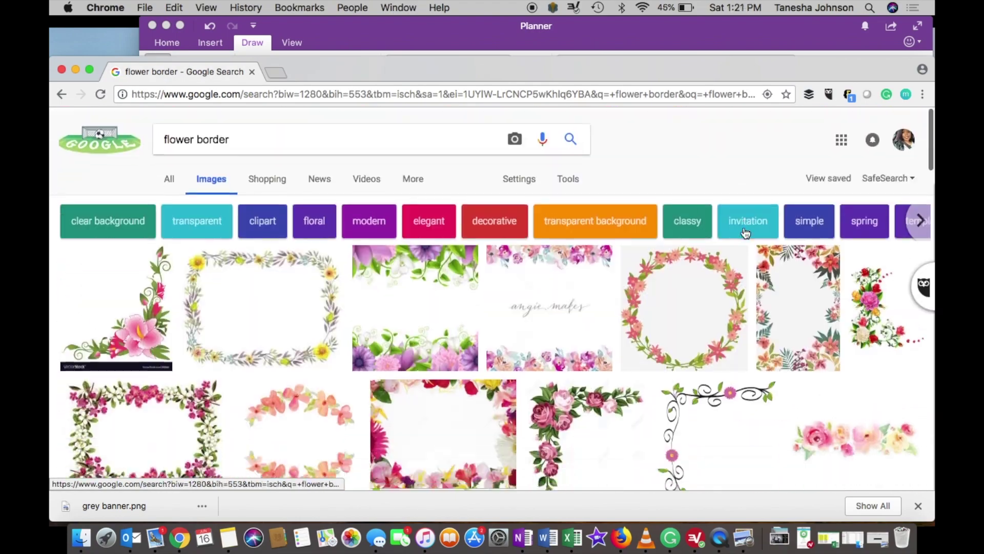
- Filter the flower border results by floral and preview the watercolor flower border clipart
left_click(314, 220)
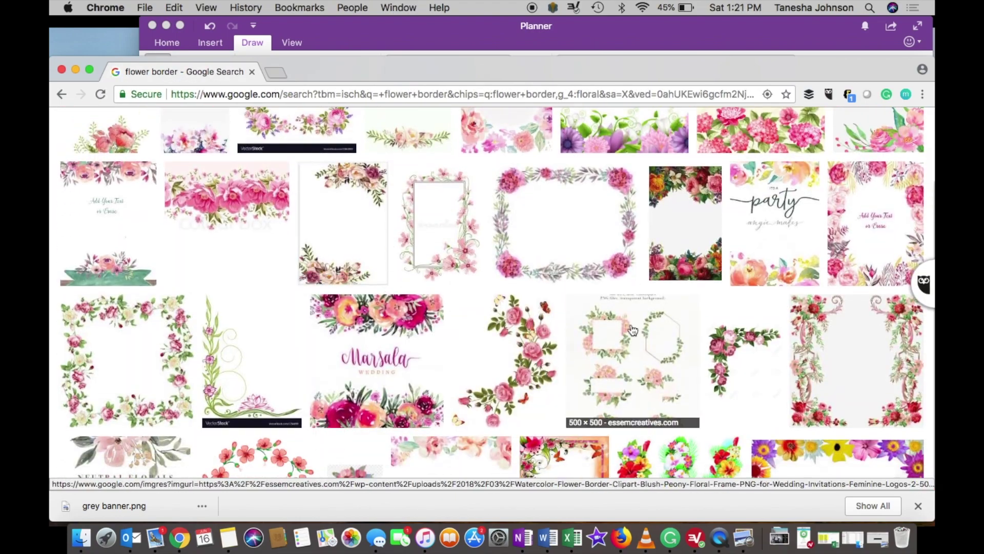
left_click(633, 330)
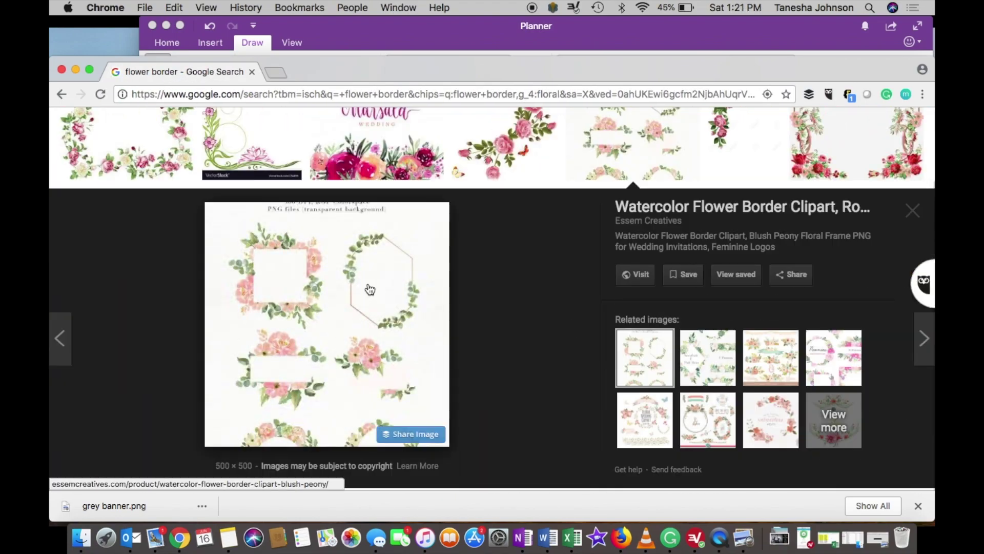
left_click(912, 210)
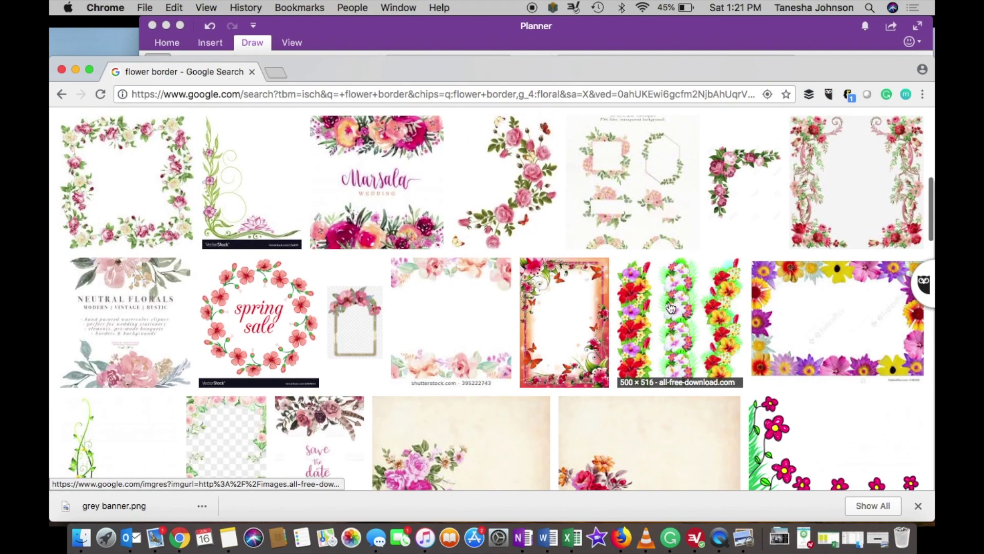
scroll(681, 359, "down", 4)
scroll(669, 308, "up", 10)
- Remove the floral filter, search for "NEUTRAL flower border" and preview the neutral watercolor flowers clipart
left_click(82, 223)
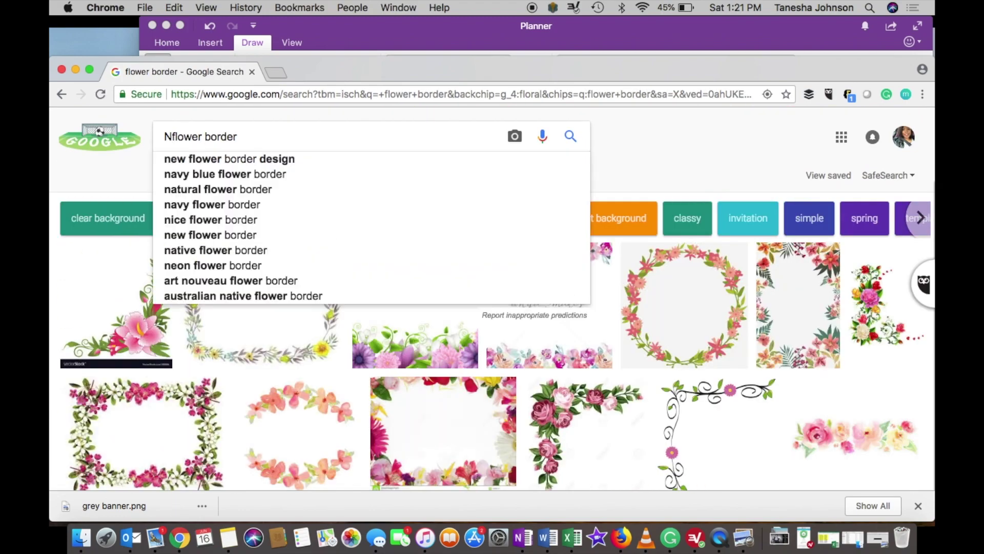
scroll(298, 287, "down", 10)
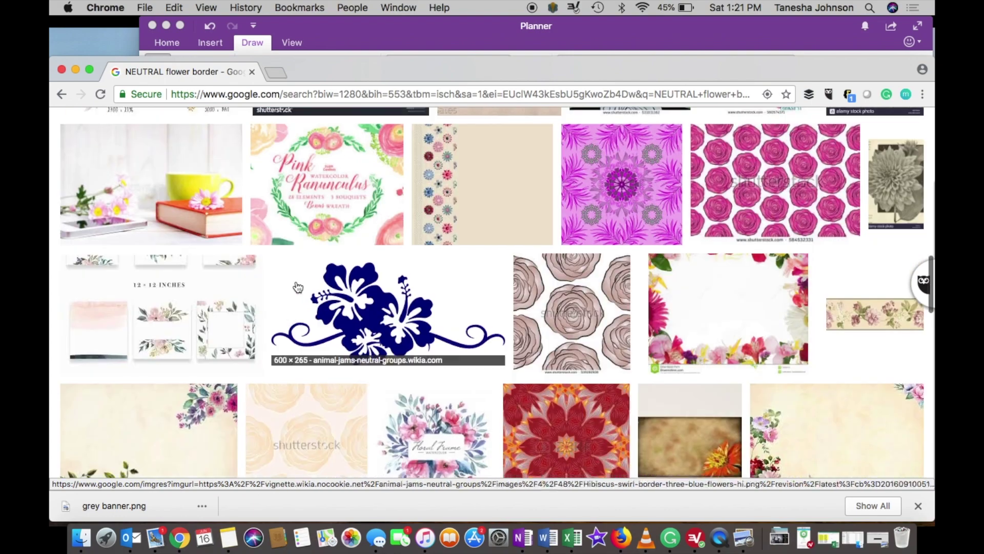
scroll(298, 287, "up", 10)
left_click(298, 287)
left_click(547, 141)
left_click(417, 141)
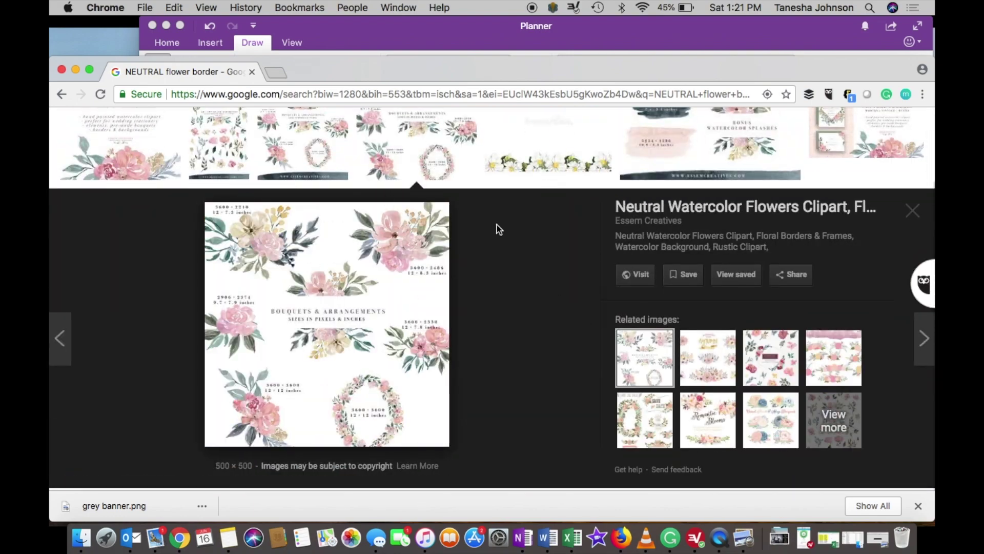
left_click(912, 209)
- Return the search to "flower border", filter the results by elegant and browse them
scroll(678, 264, "up", 4)
key("BackSpace")
key("Return")
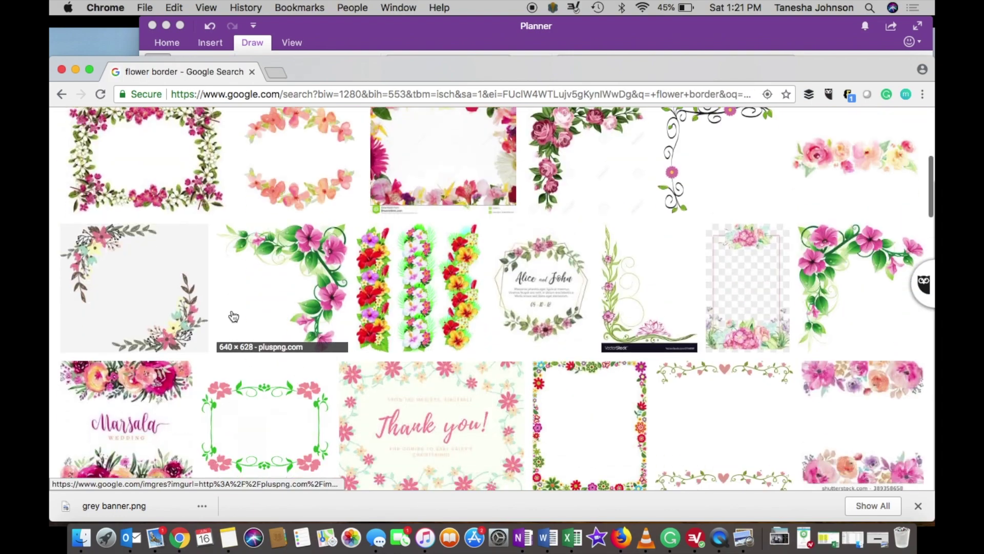
left_click(424, 225)
scroll(380, 208, "down", 15)
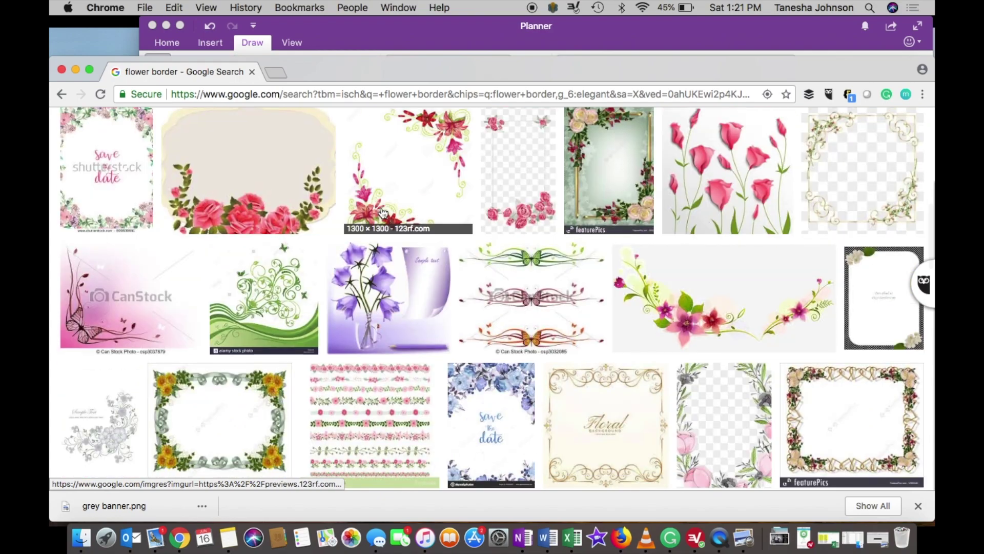
scroll(381, 209, "down", 3)
scroll(381, 209, "up", 15)
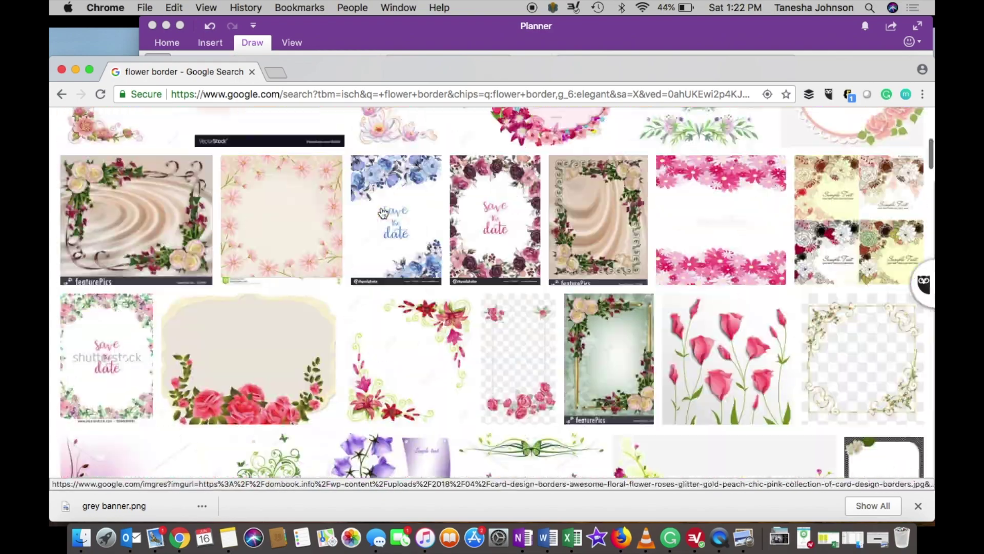
- Browse the flower border results with the modern filter and with the contemporary filter
left_click(115, 217)
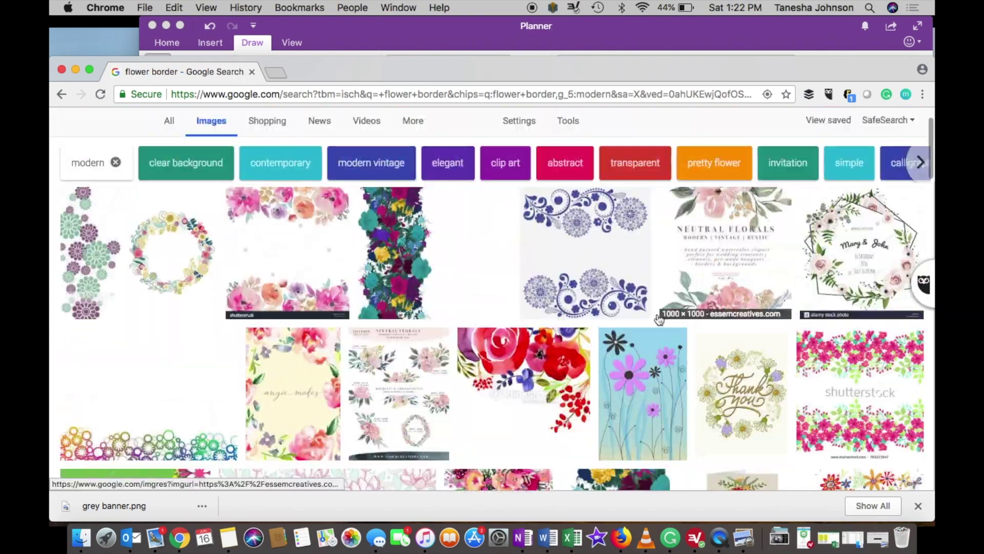
scroll(518, 287, "down", 10)
scroll(647, 318, "up", 15)
left_click(299, 216)
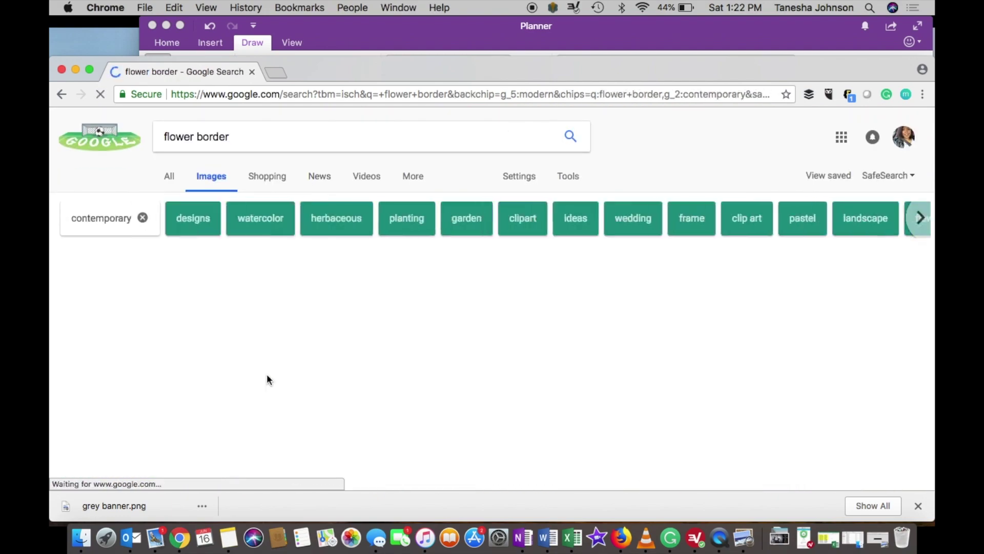
scroll(267, 374, "down", 8)
scroll(266, 374, "up", 8)
- Remove the contemporary filter and search images for "SIMPLE FLOWER border"
left_click(143, 218)
double_click(178, 137)
type("SIMPLE FLOWER")
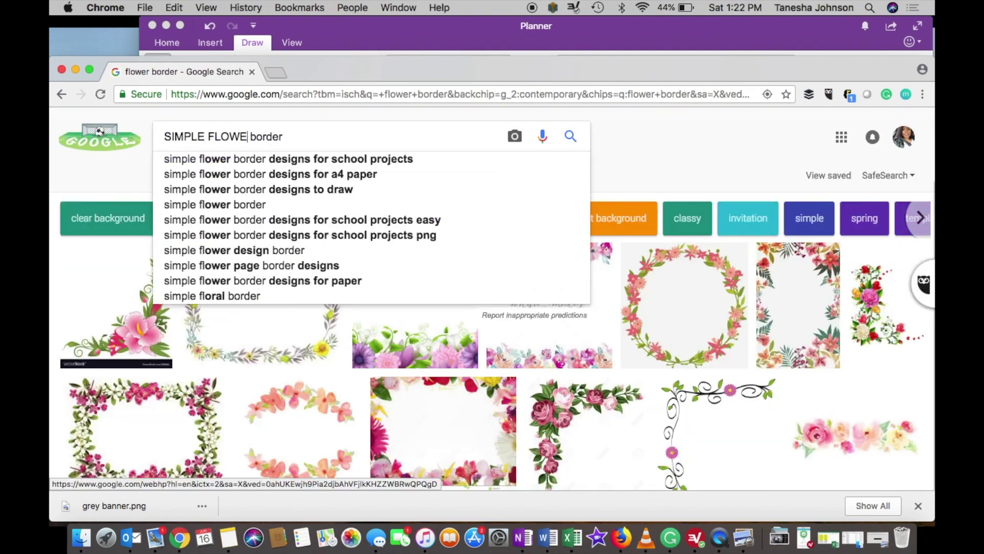
key("Return")
scroll(366, 295, "down", 5)
scroll(368, 295, "down", 8)
scroll(368, 295, "up", 15)
- Change the image search to "PLANT border" and run it
left_click(258, 136)
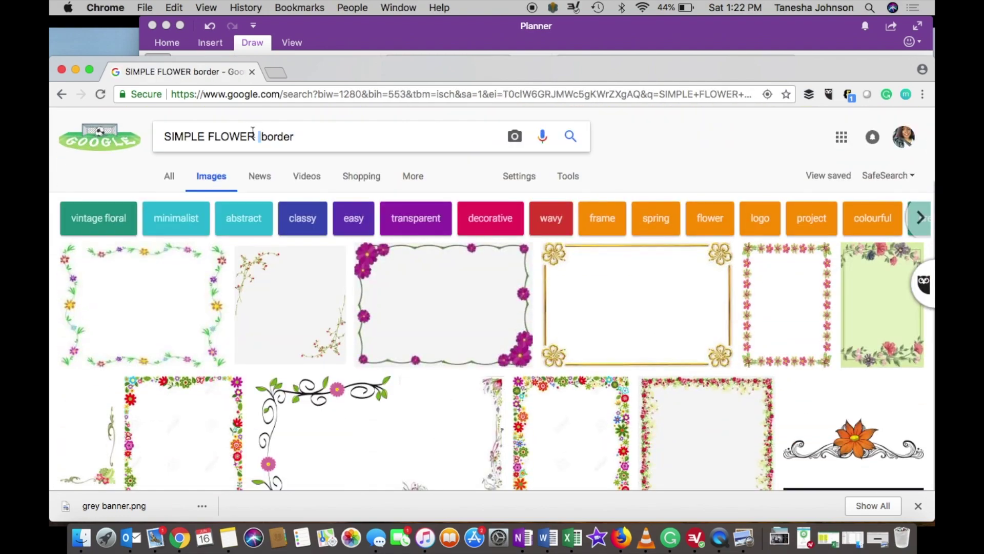
key("BackSpace")
key("BackSpace")
key("BackSpace")
key("BackSpace")
key("BackSpace")
key("BackSpace")
key("BackSpace")
key("BackSpace")
key("BackSpace")
key("BackSpace")
key("BackSpace")
key("BackSpace")
key("BackSpace")
key("BackSpace")
type("PLANET")
key("BackSpace")
key("BackSpace")
type("T")
key("Return")
scroll(300, 226, "down", 5)
- Open the preview of the Small Fresh Plant Borders image and save the picture to the computer
left_click(222, 256)
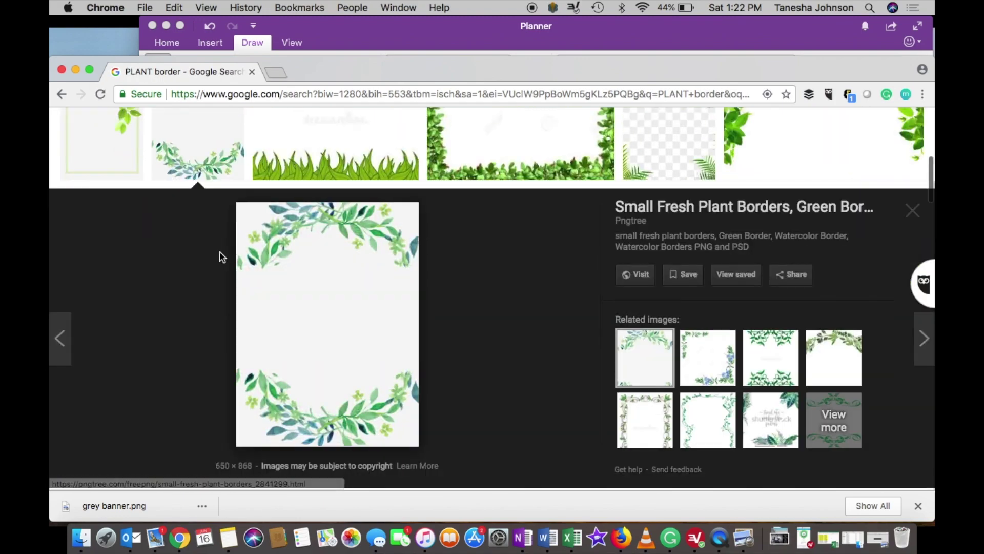
right_click(360, 298)
left_click(389, 387)
key("Return")
key("Escape")
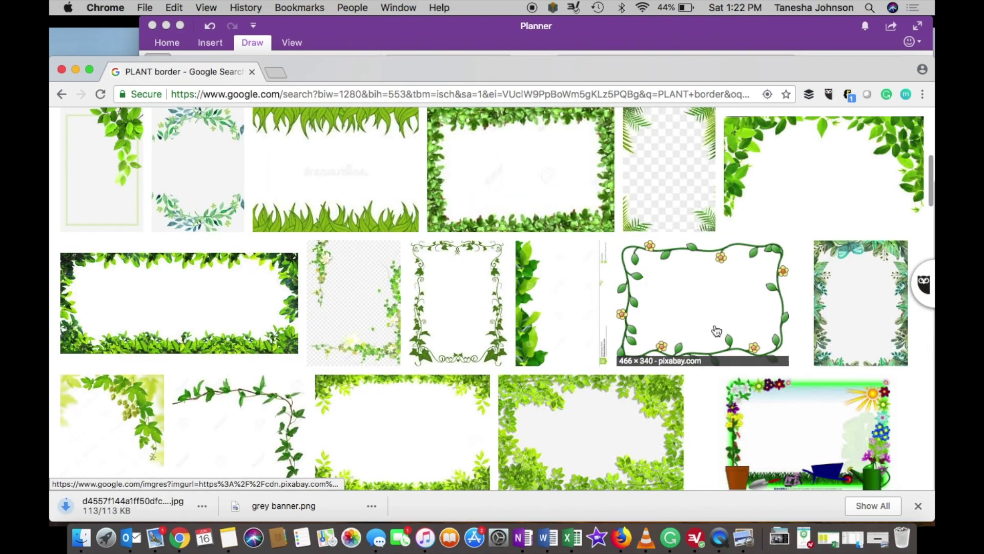
- Switch to OneNote, insert the downloaded plant border picture and move it over the tall rectangle below Monday
scroll(715, 328, "down", 5)
scroll(715, 329, "down", 6)
left_click(635, 42)
left_click(167, 43)
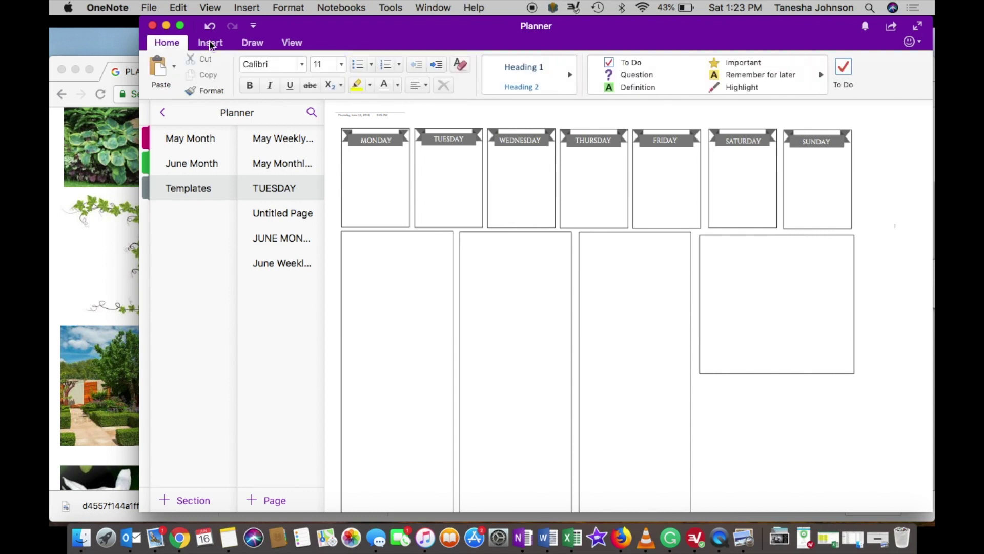
left_click(210, 43)
left_click(201, 72)
double_click(389, 113)
left_click_drag(914, 254, 382, 279)
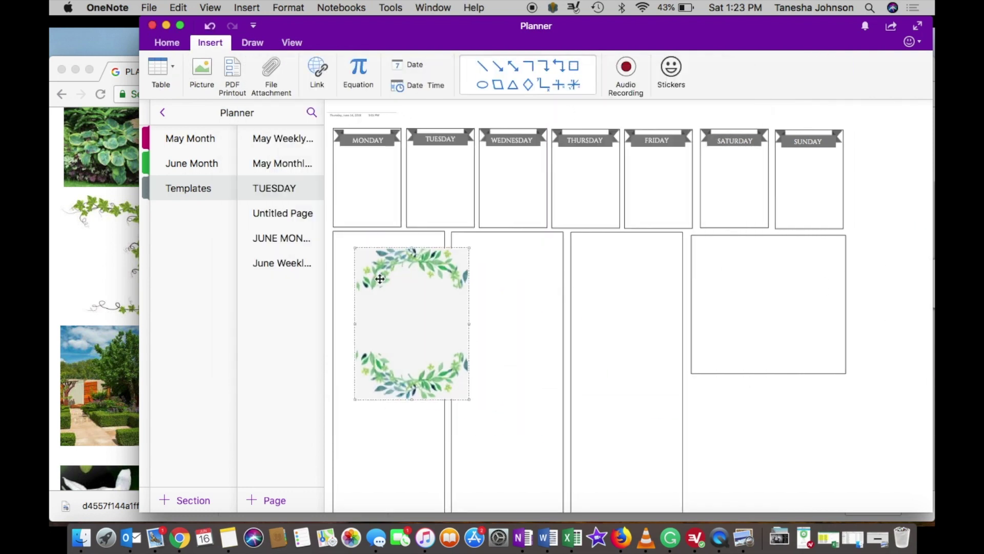
- Rotate the plant border picture a quarter turn, shrink it and fit it into the upper end of the tall rectangle below Monday
right_click(380, 276)
mouse_move(461, 402)
left_click(589, 403)
left_click_drag(509, 363, 460, 326)
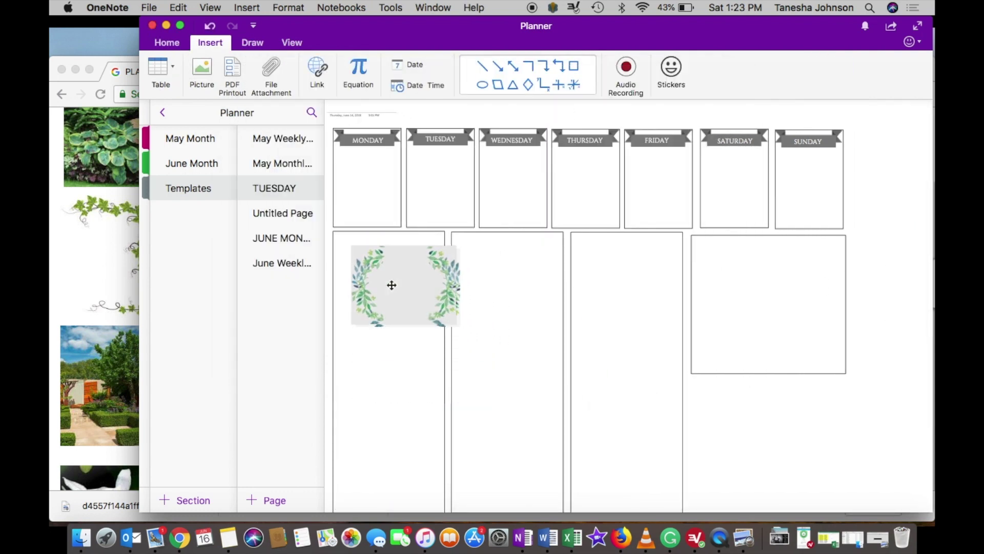
left_click_drag(380, 278, 381, 276)
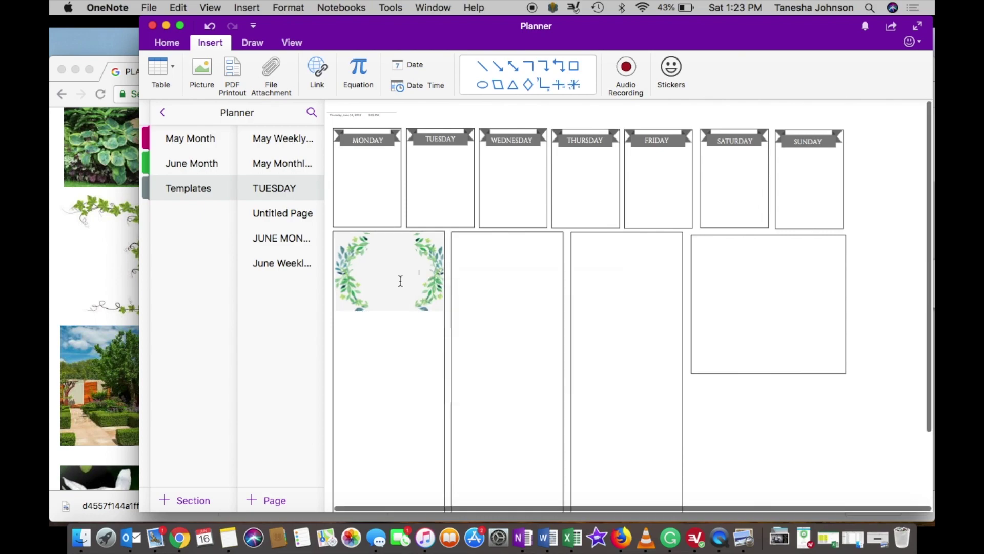
- Look through the May weekly, June monthly and June weekly template pages and the untitled page
scroll(400, 281, "down", 3)
left_click(286, 138)
left_click(281, 238)
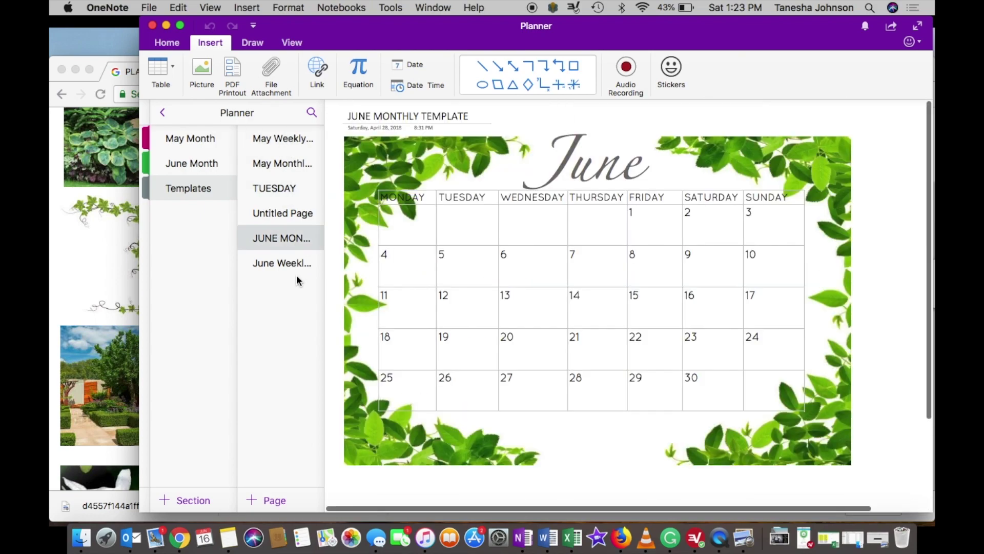
left_click(286, 263)
left_click(283, 213)
- Switch to Chrome, preview the round leafy wreath among the plant border results and browse more related images
left_click(56, 202)
scroll(547, 308, "down", 7)
scroll(548, 308, "down", 5)
left_click(676, 207)
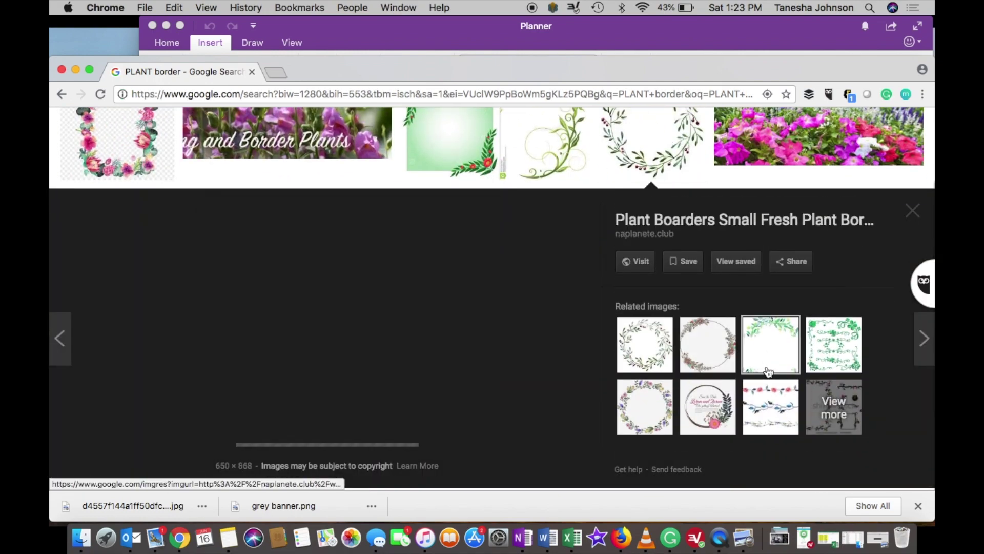
left_click(833, 407)
scroll(694, 340, "down", 5)
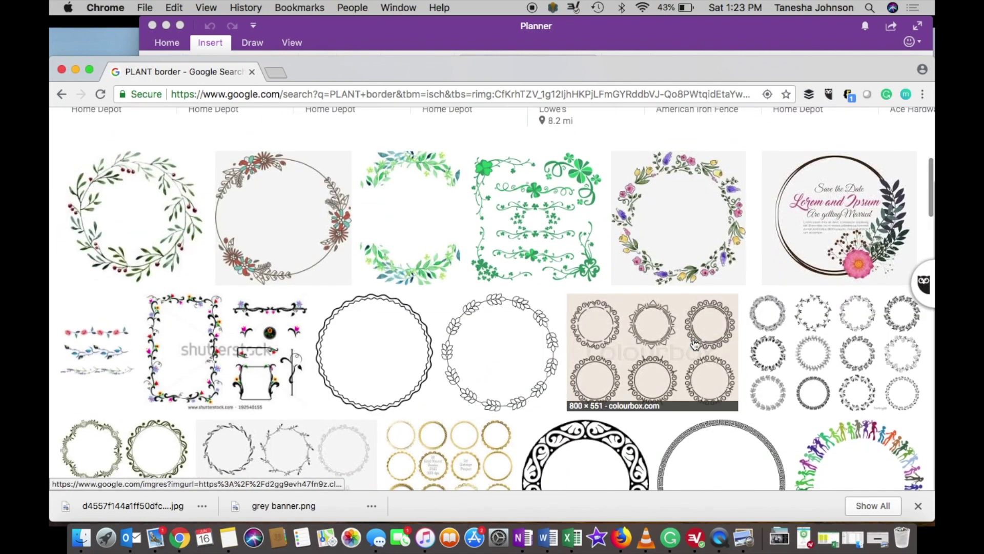
scroll(694, 344, "up", 5)
scroll(694, 344, "left", 3)
- Browse further down the plant border results and preview the pink flower border image
scroll(608, 298, "down", 10)
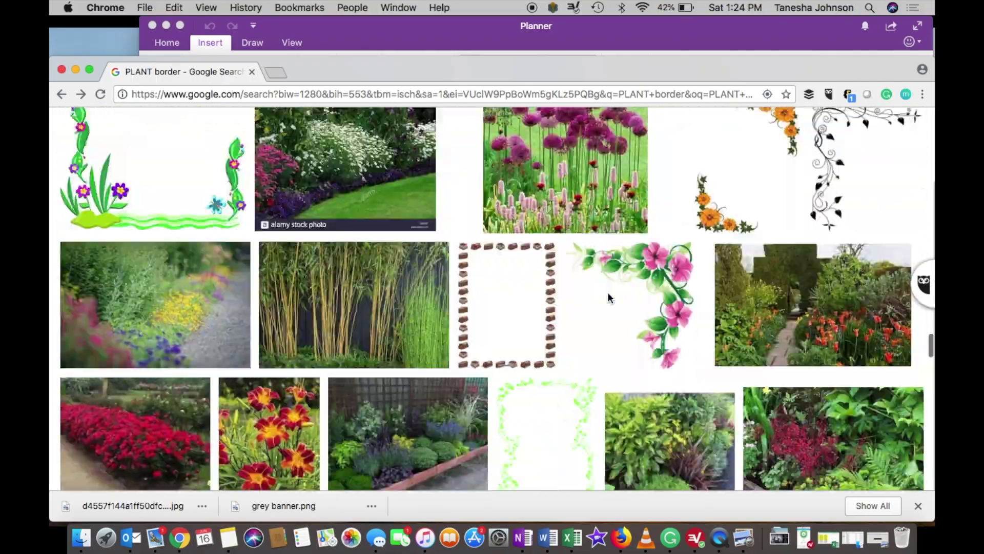
scroll(611, 298, "down", 15)
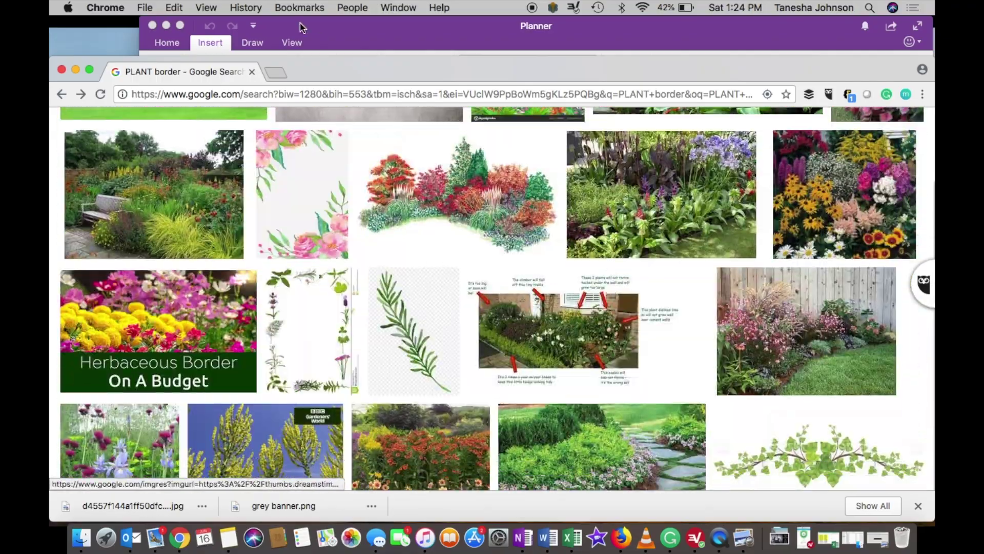
left_click(331, 198)
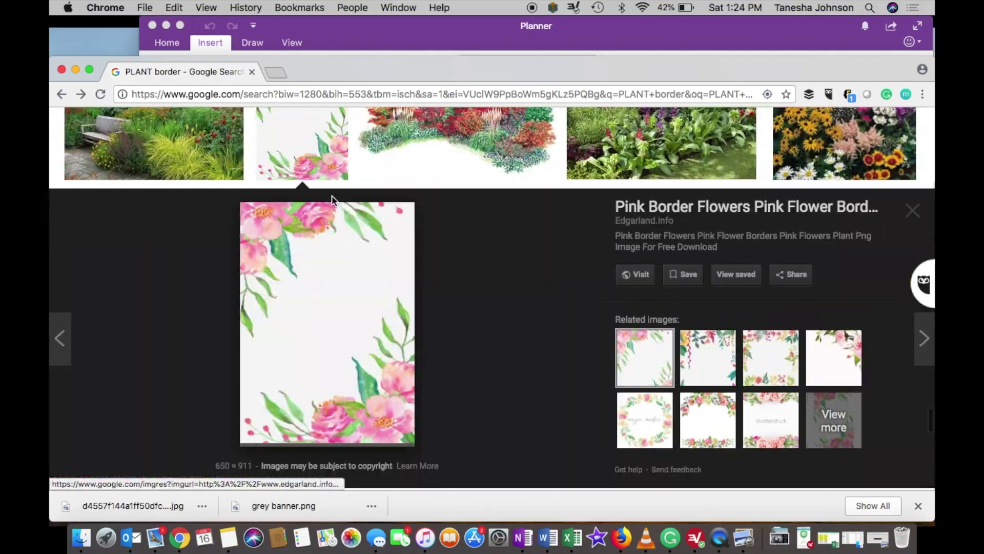
scroll(512, 318, "down", 15)
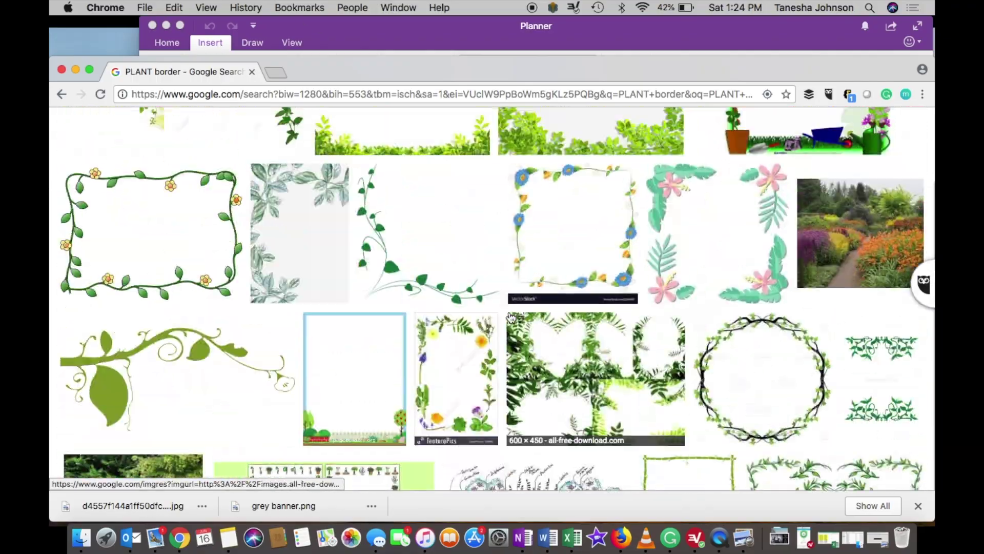
- Search images for "GREEN border" and filter the results by swirl
scroll(512, 318, "up", 15)
double_click(179, 136)
type("GREEN border")
key("Return")
scroll(314, 308, "up", 2)
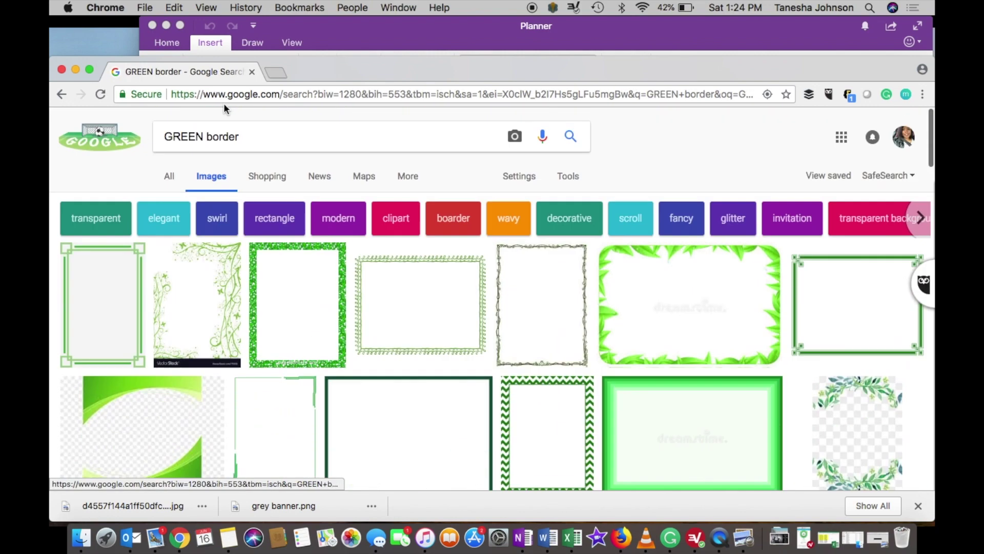
left_click(217, 218)
- Search images for "grey with black border" and browse the results
double_click(184, 136)
type("grey")
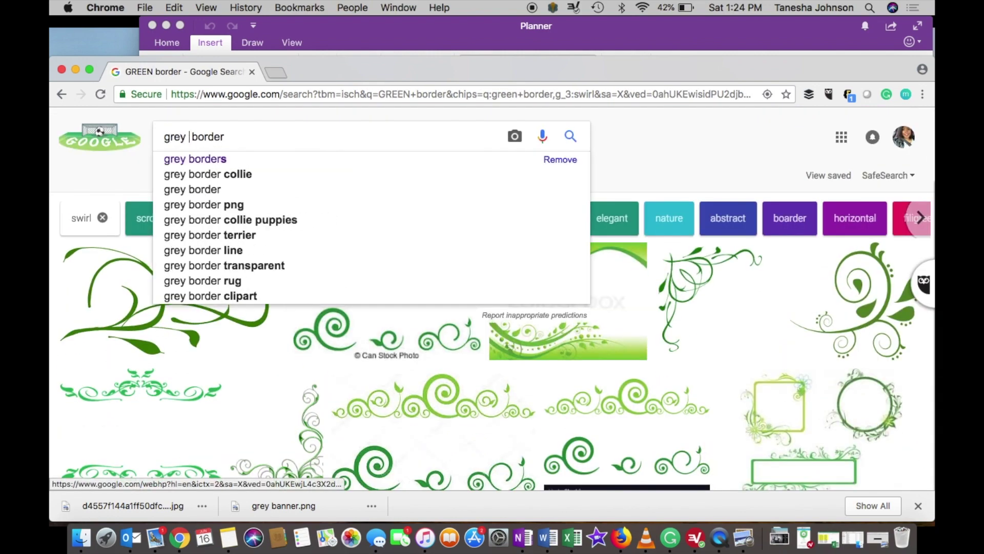
key("BackSpace")
key("BackSpace")
type("ay saree with black")
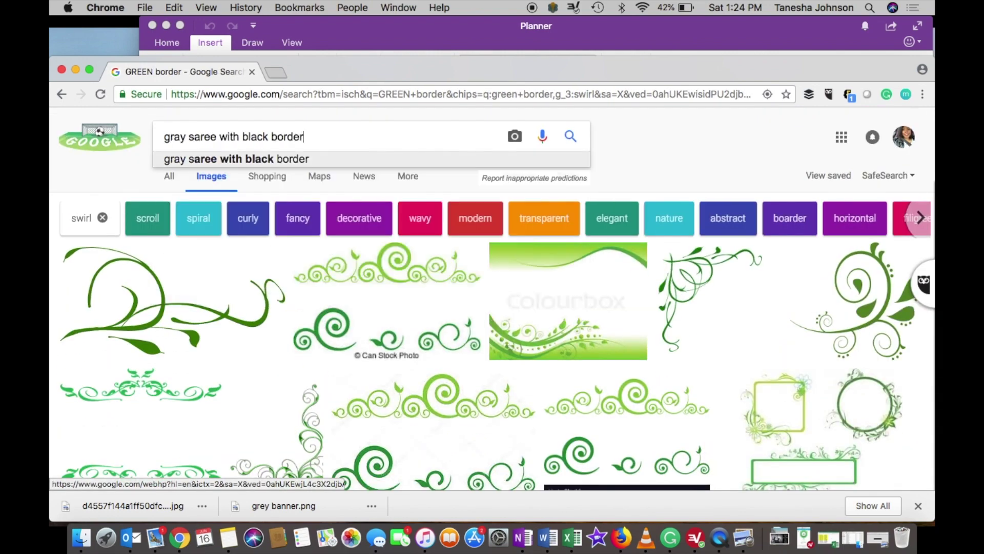
key("Return")
key("BackSpace")
key("BackSpace")
key("BackSpace")
key("BackSpace")
key("BackSpace")
key("BackSpace")
key("BackSpace")
key("BackSpace")
key("BackSpace")
key("BackSpace")
type("ey")
key("Return")
left_click(169, 136)
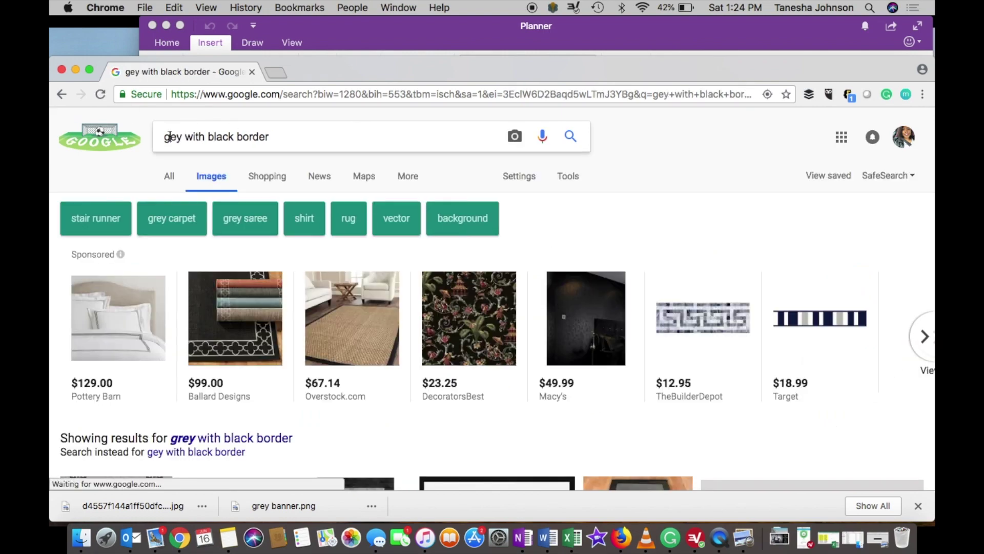
type("r")
key("Return")
scroll(257, 251, "down", 4)
- Shorten the image search to "grey with black" and look through the results
left_click_drag(273, 136, 244, 138)
key("BackSpace")
key("Return")
scroll(340, 286, "down", 4)
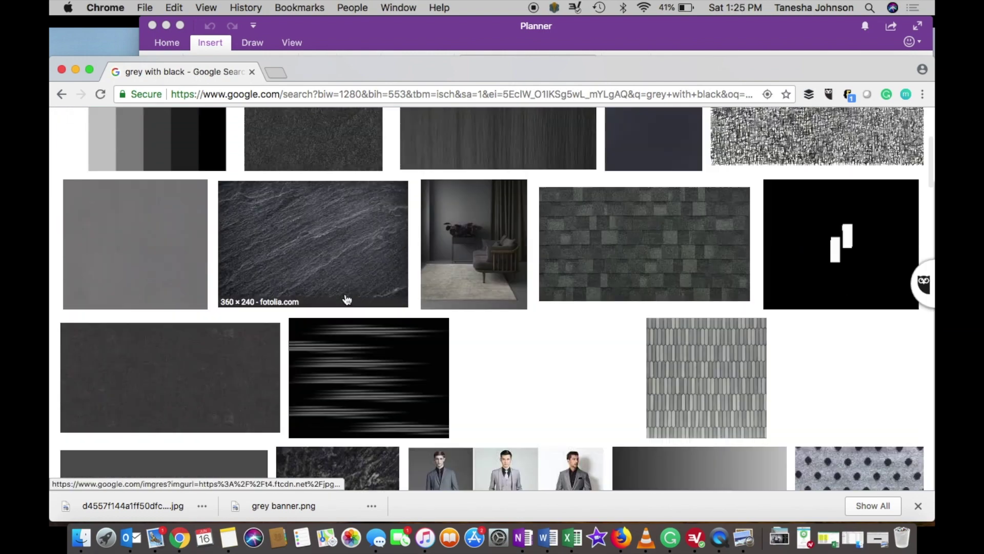
- Search images for "borders" and skim the results
scroll(348, 295, "up", 4)
triple_click(253, 139)
type("borders")
key("Return")
scroll(131, 251, "down", 3)
scroll(287, 153, "up", 3)
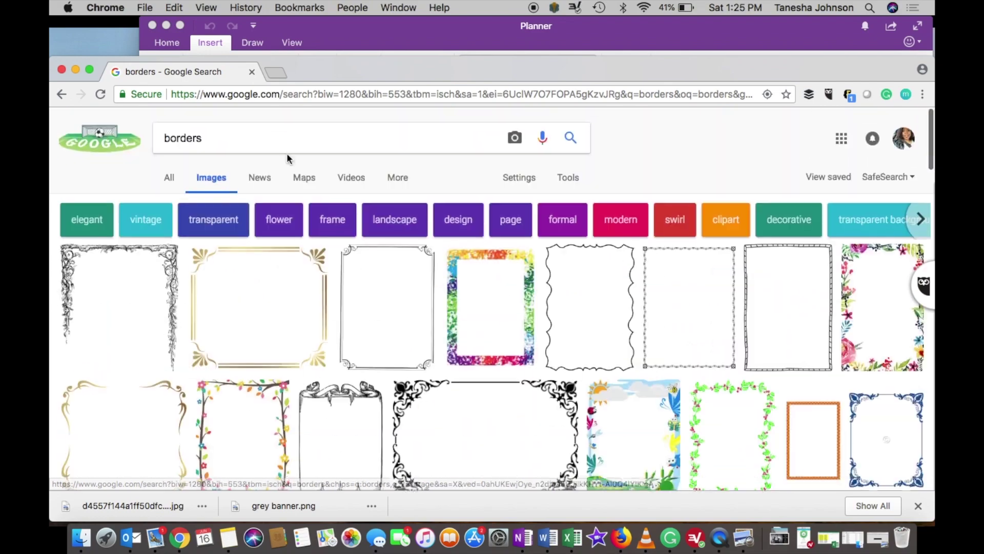
- Search images for "borders flowers" and preview the red rose border on the grey background
left_click(287, 138)
type("flowers")
key("Return")
scroll(412, 308, "down", 5)
scroll(412, 308, "down", 2)
left_click(776, 285)
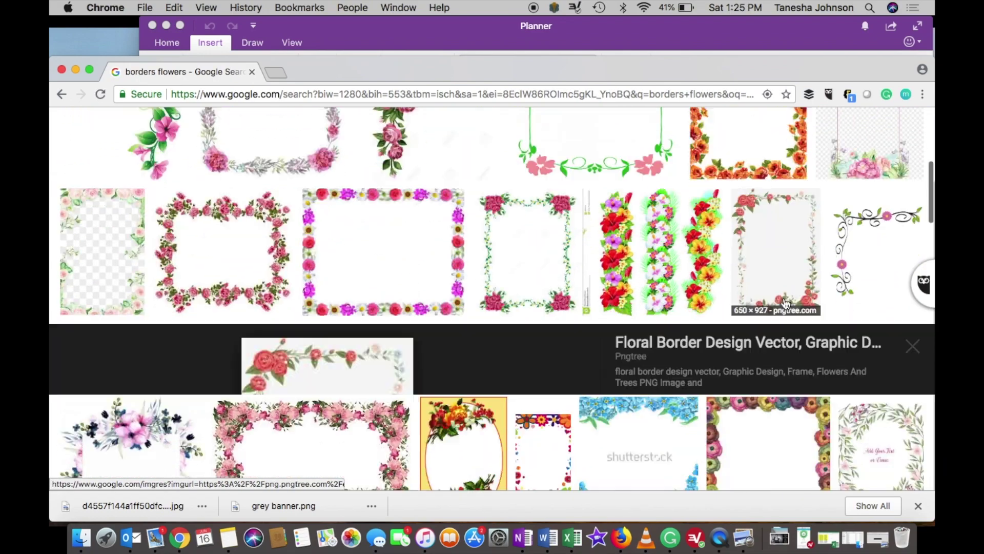
- Open more related floral borders and browse images similar to the round multicoloured flower wreath
left_click(912, 209)
left_click(788, 182)
left_click(833, 420)
scroll(472, 424, "down", 7)
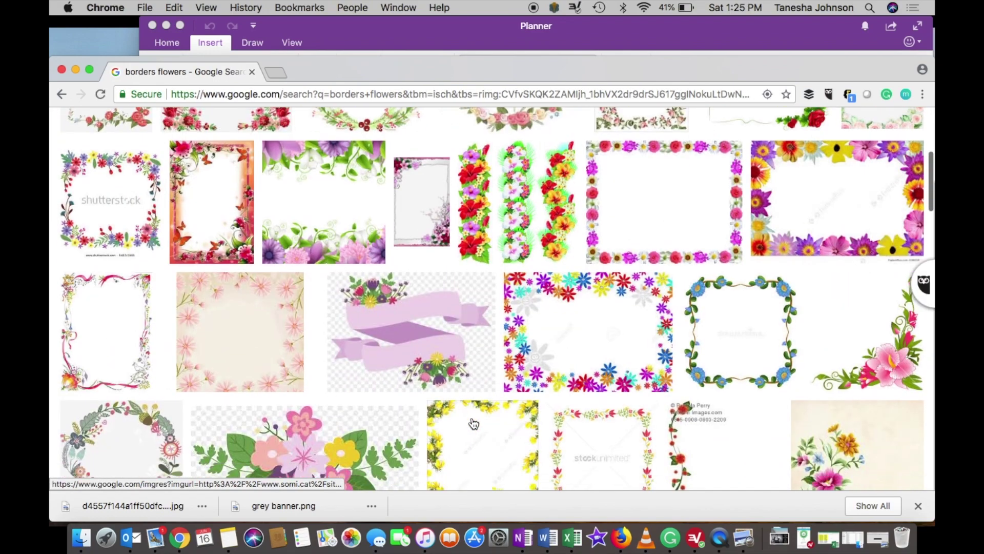
left_click(121, 241)
scroll(574, 348, "down", 10)
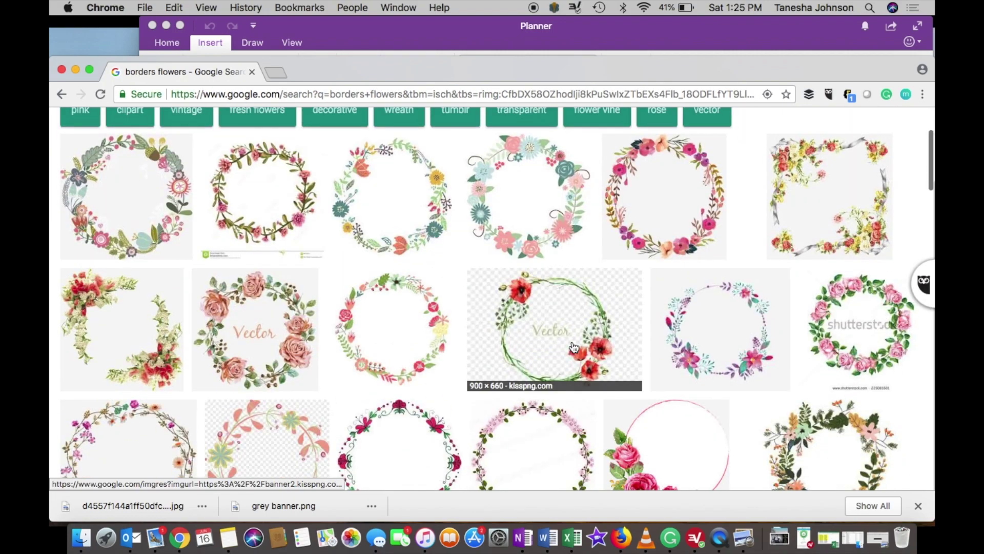
scroll(573, 347, "up", 8)
- Return to the "borders flowers" results and preview the pink flower border and its related pink rose frame
key("super+bracketleft")
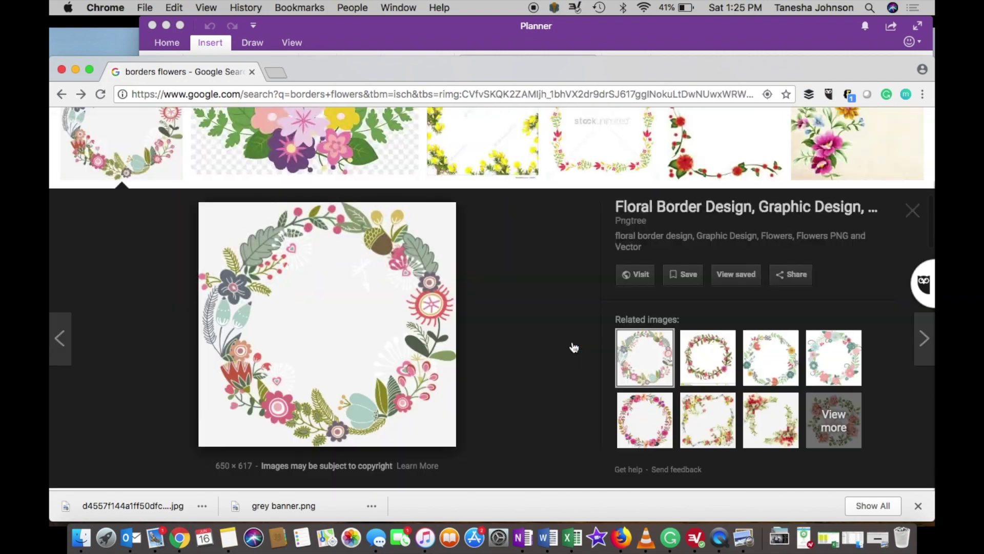
key("super+bracketleft")
key("super+bracketleft")
key("super+bracketleft")
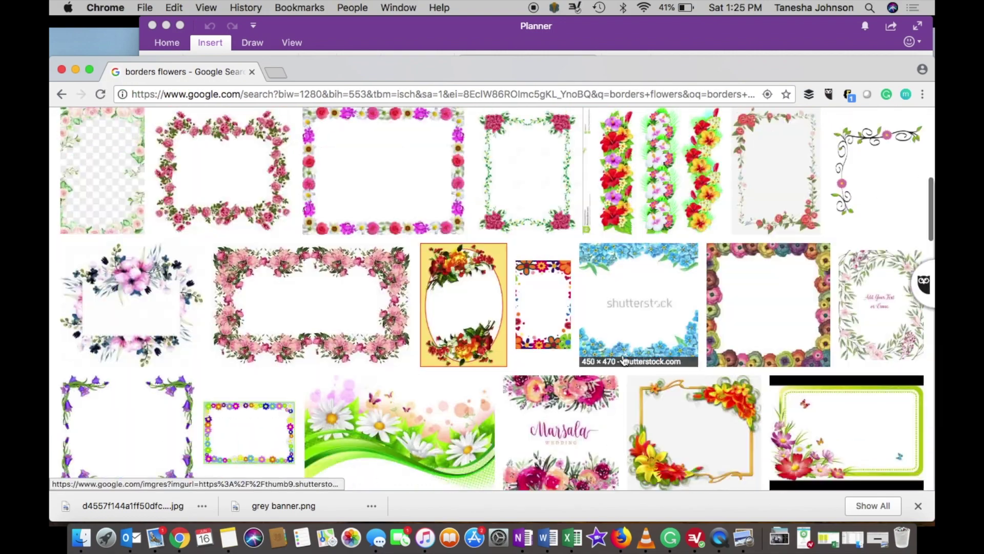
scroll(624, 361, "up", 2)
scroll(624, 359, "down", 5)
left_click(433, 337)
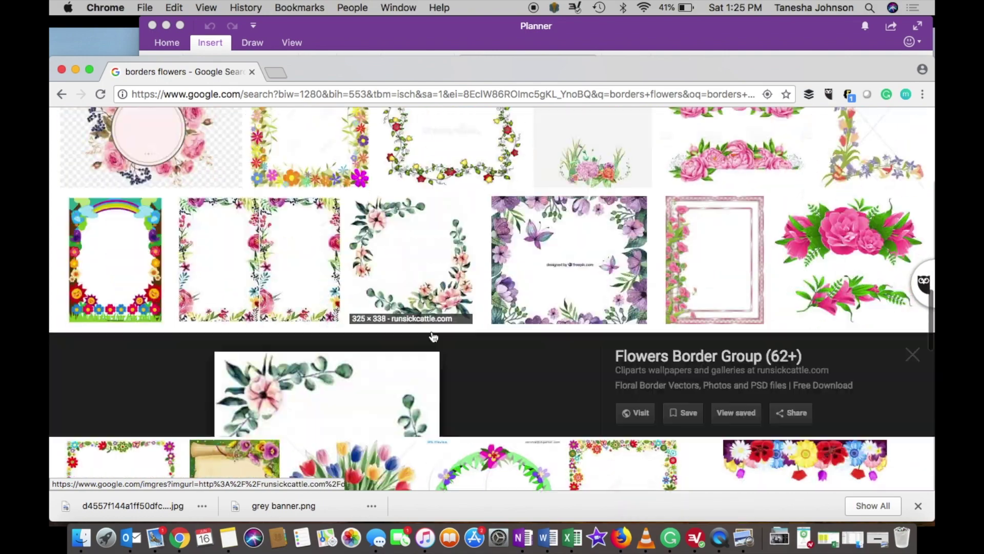
left_click(644, 414)
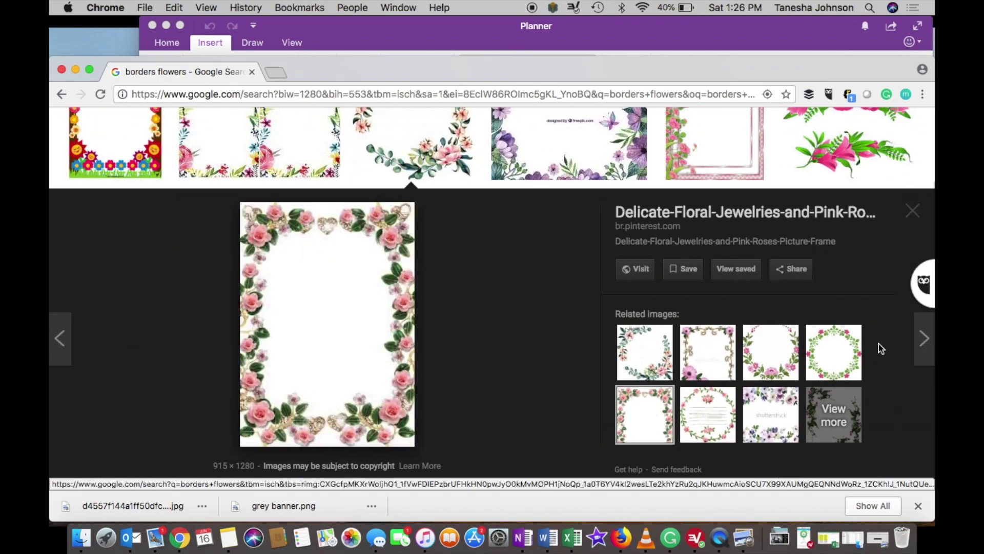
- Browse the full set of images related to the pink flower border
left_click(833, 414)
scroll(143, 222, "down", 4)
scroll(150, 223, "down", 15)
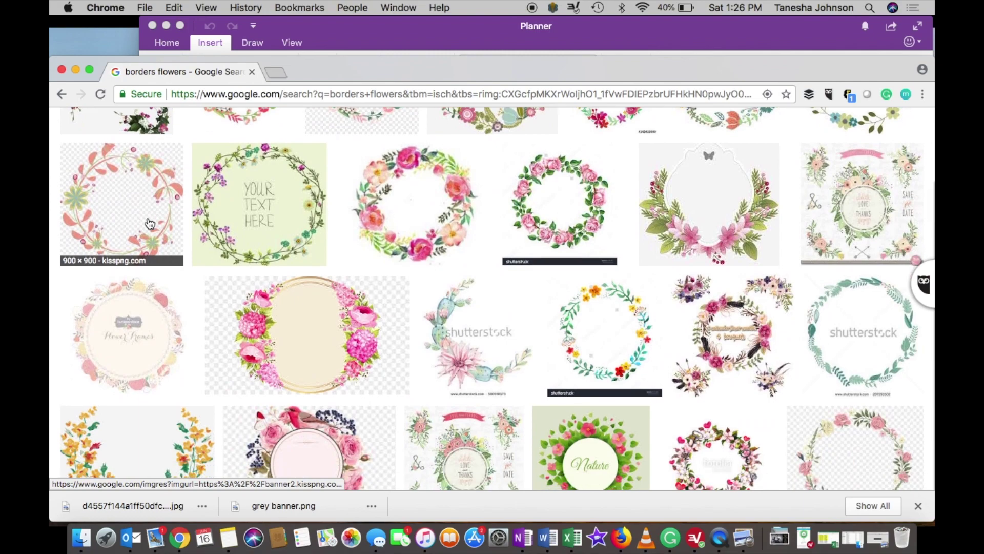
scroll(149, 223, "up", 20)
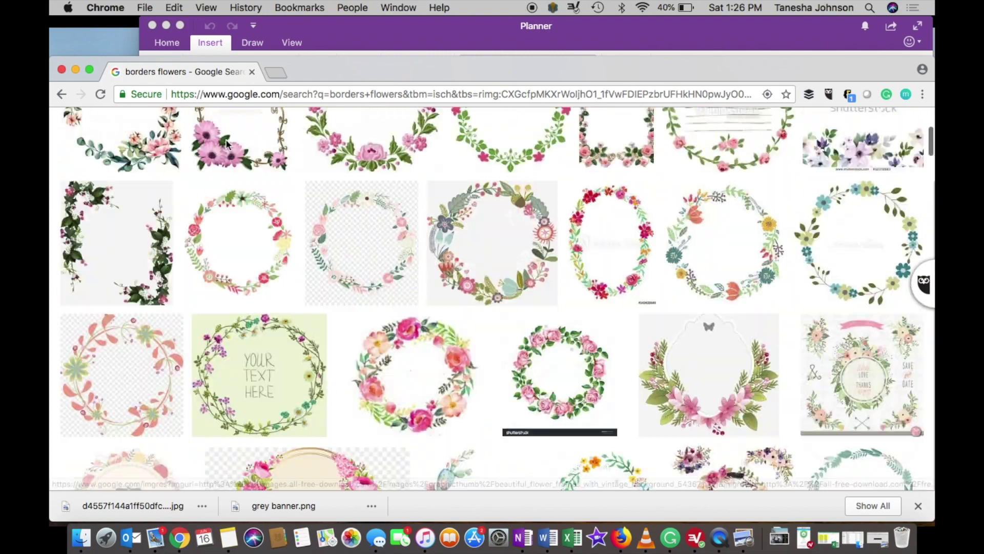
- Search images for "borders leaves" and browse the results
left_click_drag(240, 136, 201, 136)
type("leave")
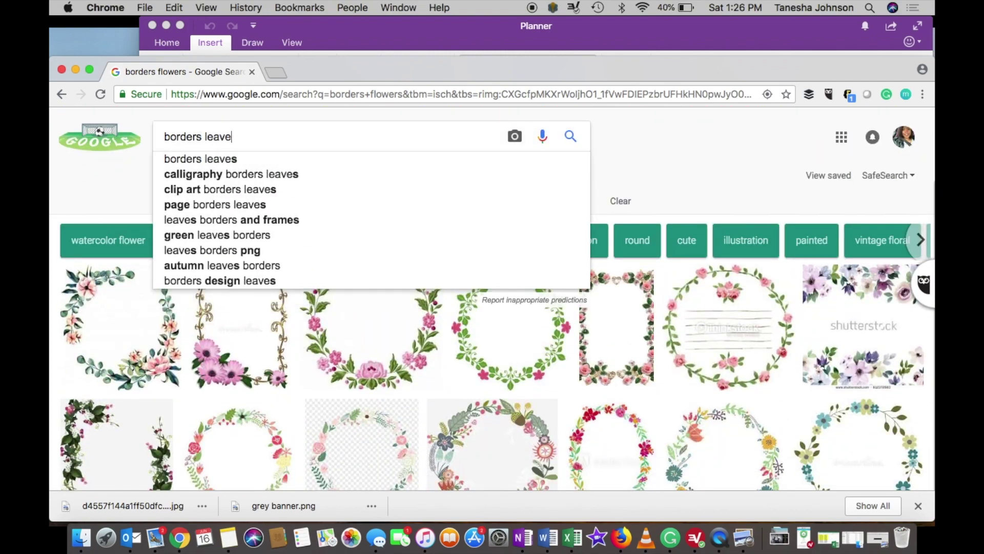
type("s")
key("Return")
scroll(353, 244, "down", 5)
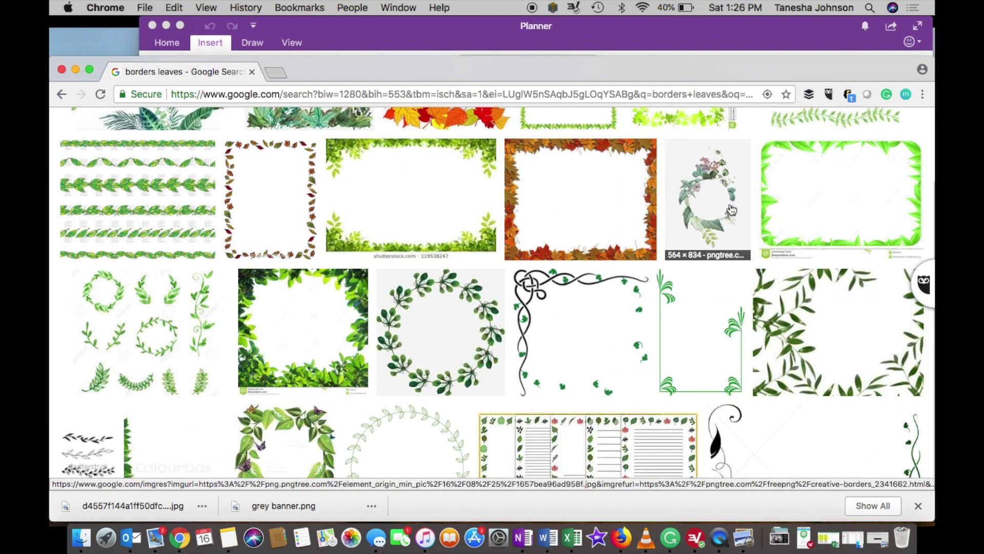
- Preview the hand-painted leafy wreath image and save it to the Desktop as a JPEG image
left_click(707, 200)
right_click(316, 286)
left_click(382, 389)
left_click(581, 237)
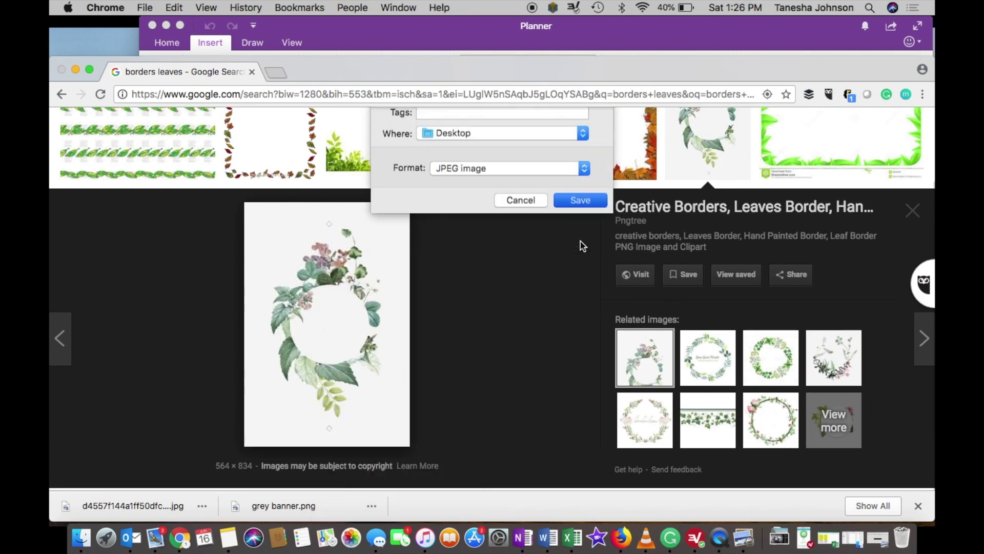
- Switch to OneNote and clear the first large section box on the TUESDAY template page
left_click(436, 39)
left_click(279, 189)
scroll(451, 214, "up", 3)
left_click(447, 409)
key("BackSpace")
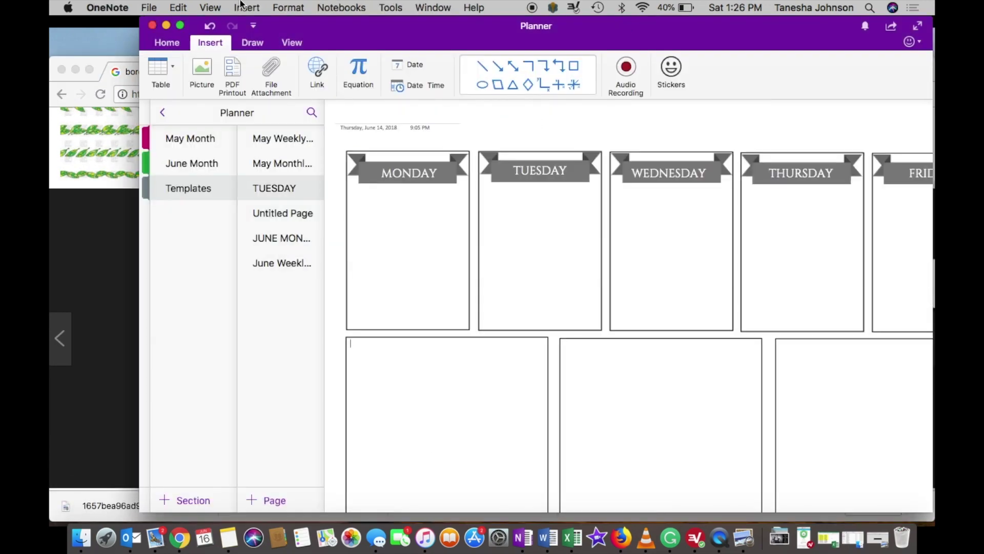
- Insert the saved leafy wreath picture in the first section box and rotate it right 90°
left_click(201, 71)
double_click(443, 119)
scroll(461, 287, "down", 3)
left_click(472, 318)
right_click(469, 318)
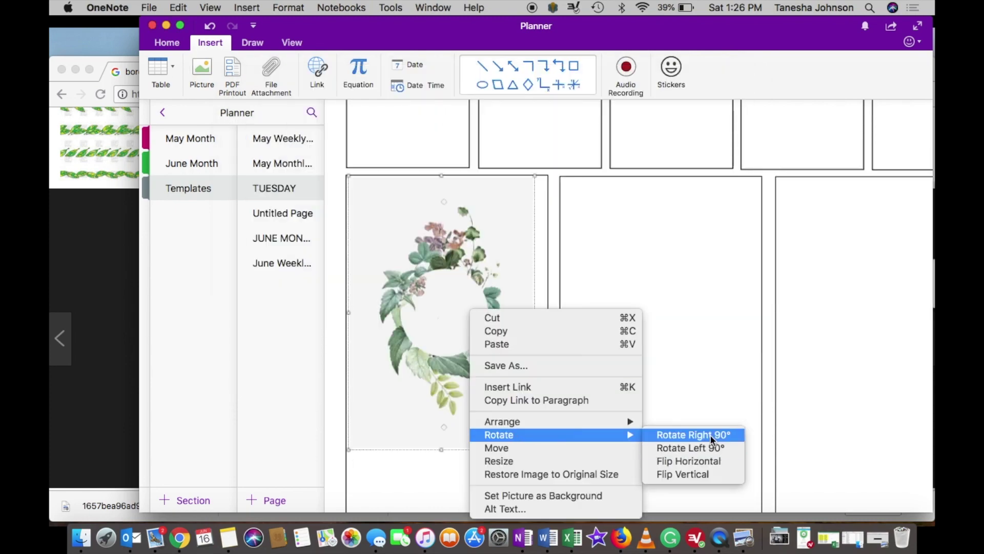
left_click(693, 435)
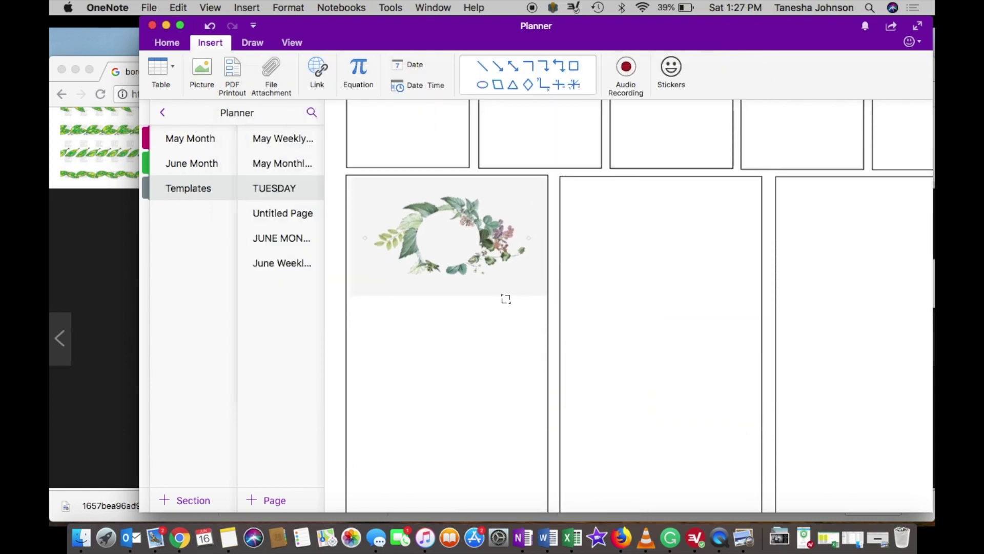
- Switch to Chrome and browse more images related to the leafy wreath
left_click(106, 180)
left_click(853, 276)
scroll(450, 380, "down", 3)
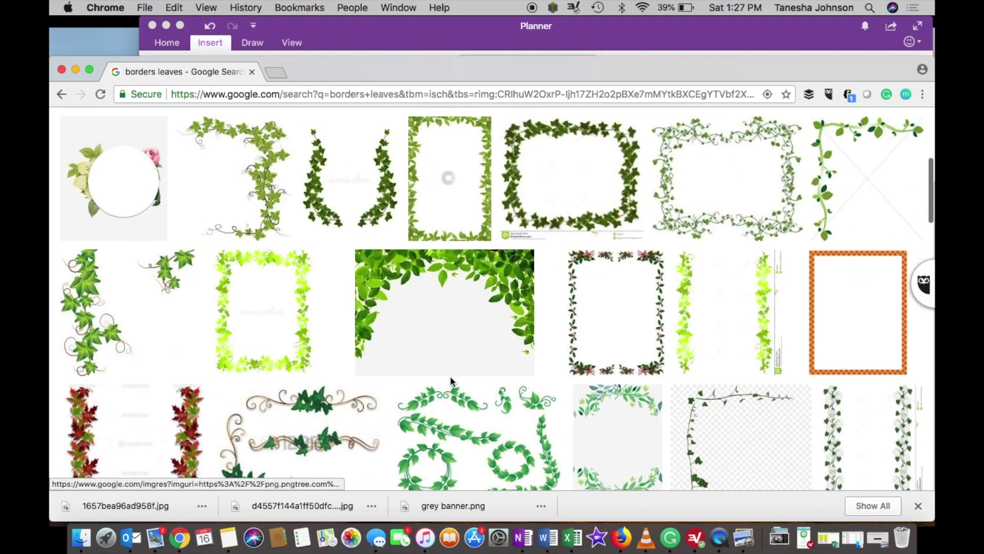
scroll(450, 376, "down", 10)
scroll(374, 376, "up", 15)
- Search images for "flower soft border" and look through the results
left_click_drag(238, 136, 144, 110)
type("fl")
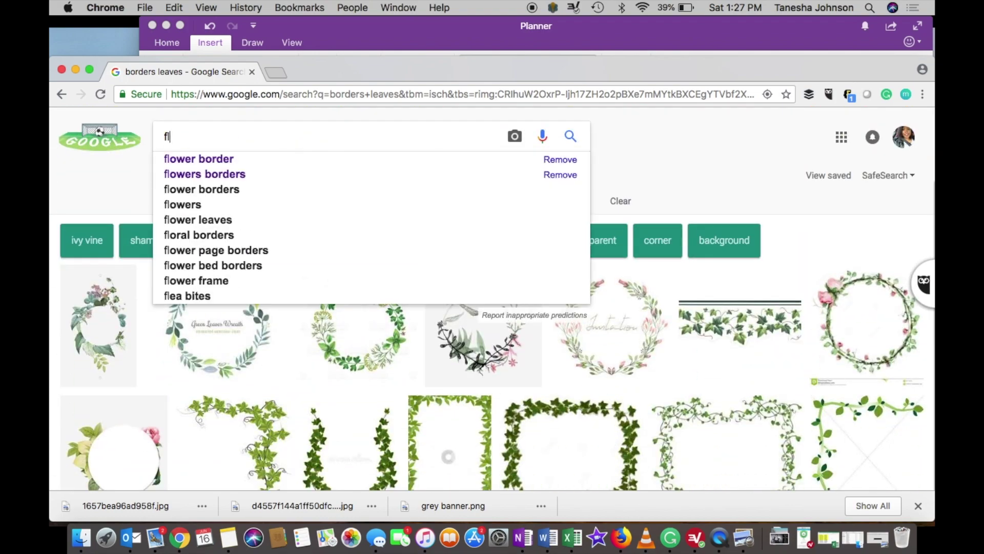
type("ower soft border")
key("Return")
scroll(266, 360, "down", 15)
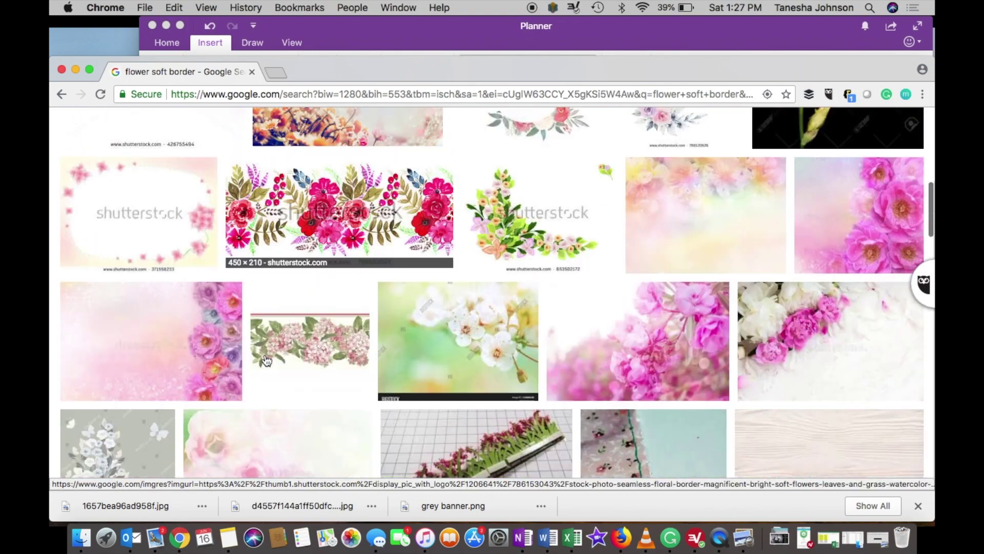
scroll(266, 360, "up", 15)
scroll(255, 145, "down", 10)
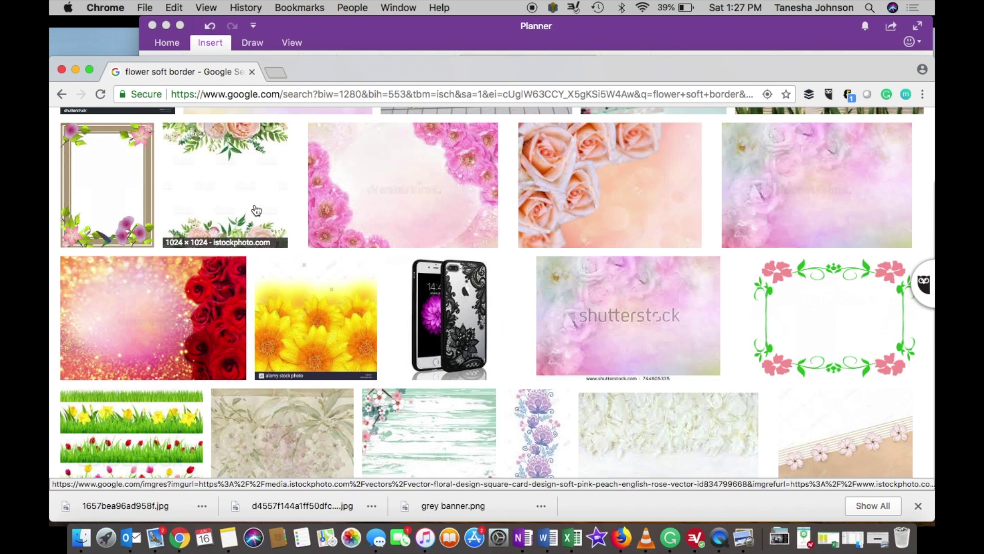
- Preview the peach rose square border and several of its related images, including the spring grass frame, then close the preview
left_click(256, 211)
left_click(261, 149)
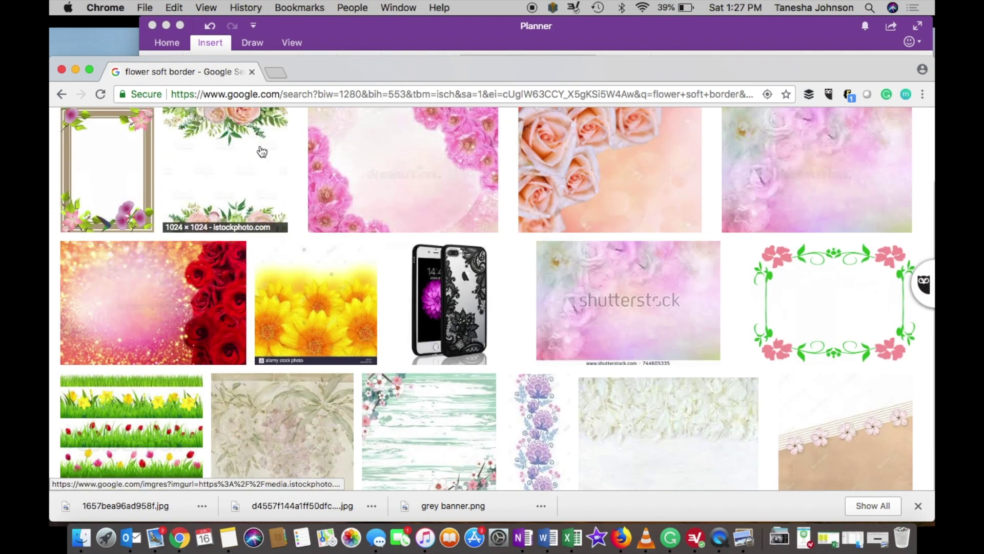
left_click(262, 149)
left_click(712, 363)
left_click(771, 363)
left_click(827, 363)
left_click(770, 426)
left_click(645, 407)
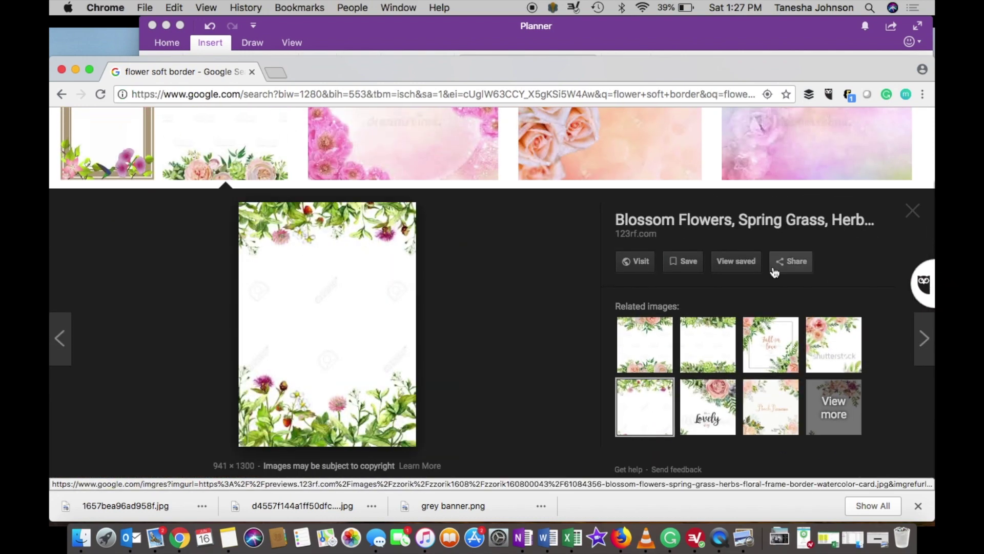
left_click(912, 211)
- Search images for "flower border" and save the rectangular border with yellow flowers
scroll(521, 351, "down", 10)
scroll(520, 349, "up", 10)
double_click(211, 138)
key("BackSpace")
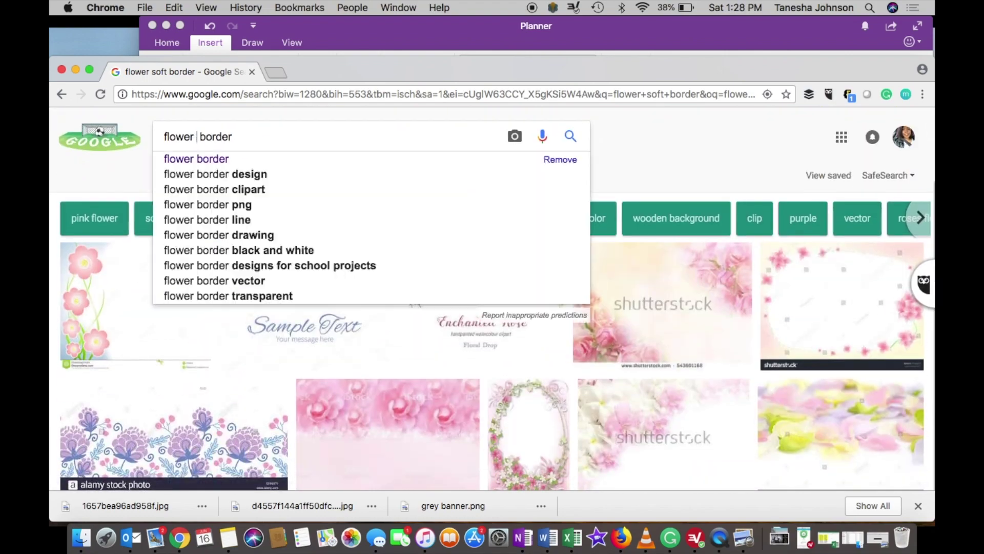
key("Return")
left_click(261, 314)
right_click(378, 295)
left_click(429, 389)
key("Return")
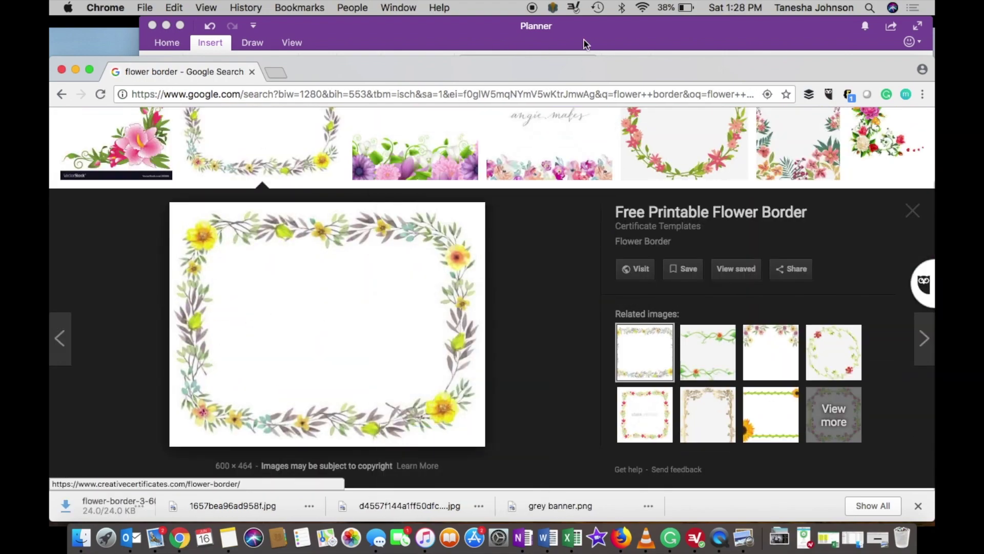
- Switch to OneNote, insert the saved yellow flower border in the first section box and reduce its height
left_click(582, 44)
left_click(201, 71)
double_click(430, 114)
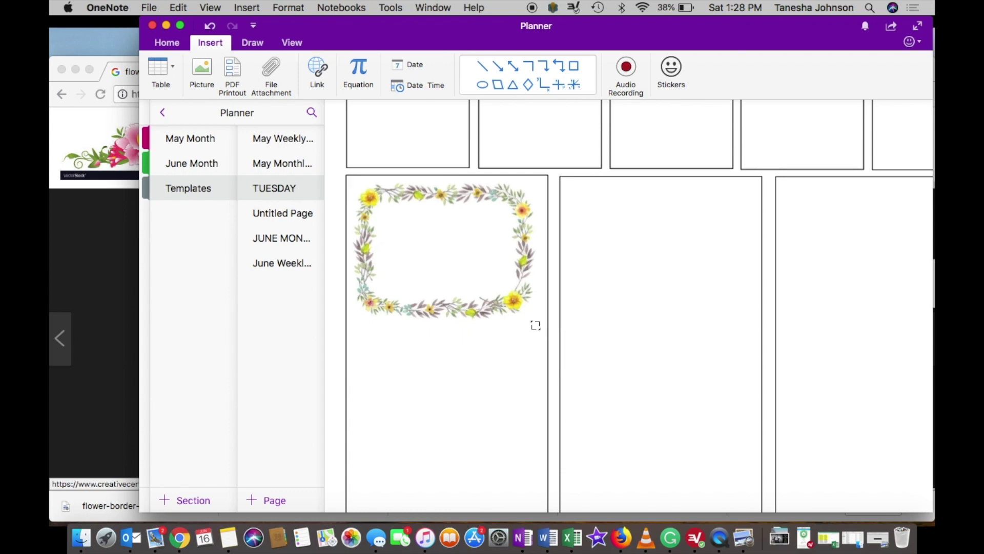
left_click_drag(445, 329, 445, 275)
- Paste two copies of the flower border and place them inside the tops of the second and third section boxes
scroll(444, 275, "up", 3)
scroll(444, 282, "down", 6)
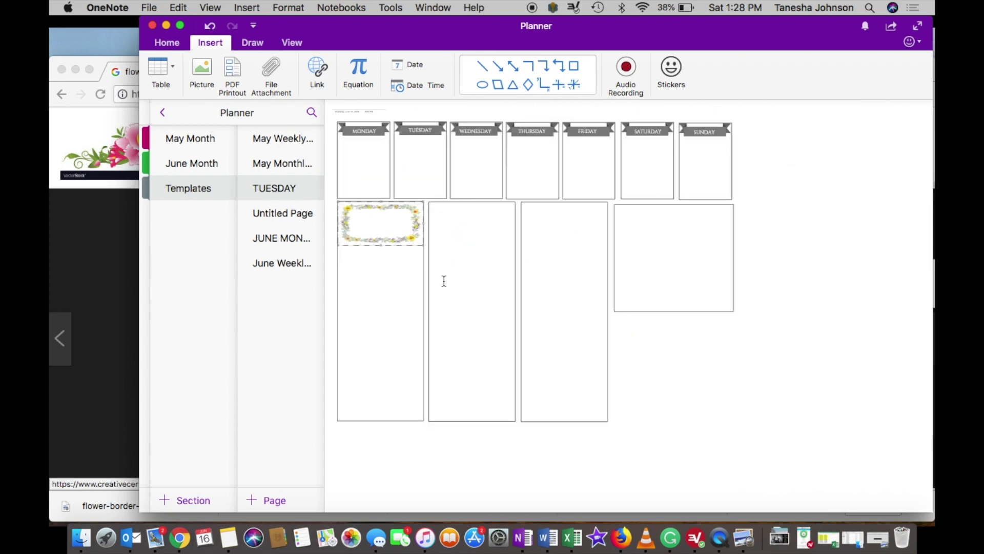
scroll(444, 284, "up", 3)
left_click(537, 326)
key("super+v")
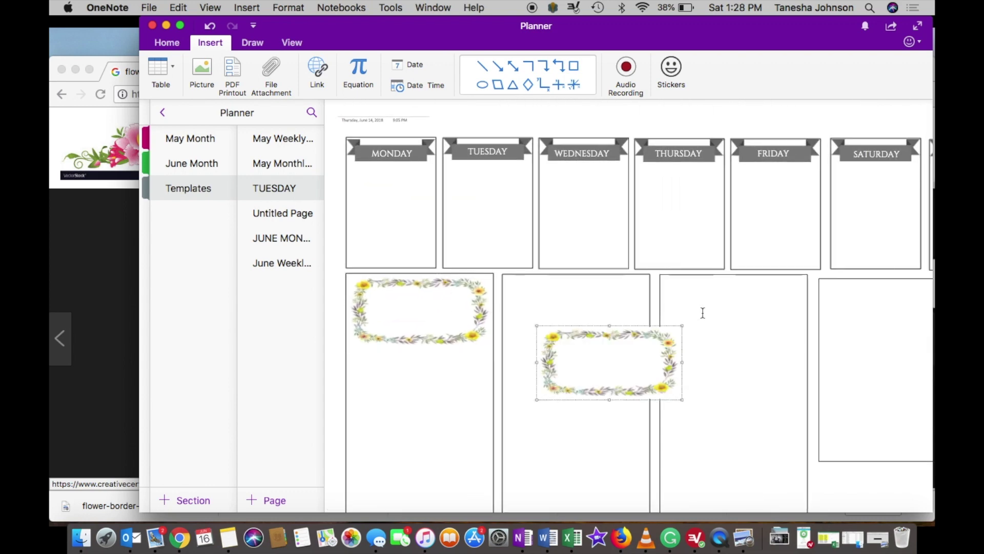
left_click(701, 311)
key("super+v")
left_click_drag(750, 320, 711, 289)
left_click_drag(619, 334, 582, 284)
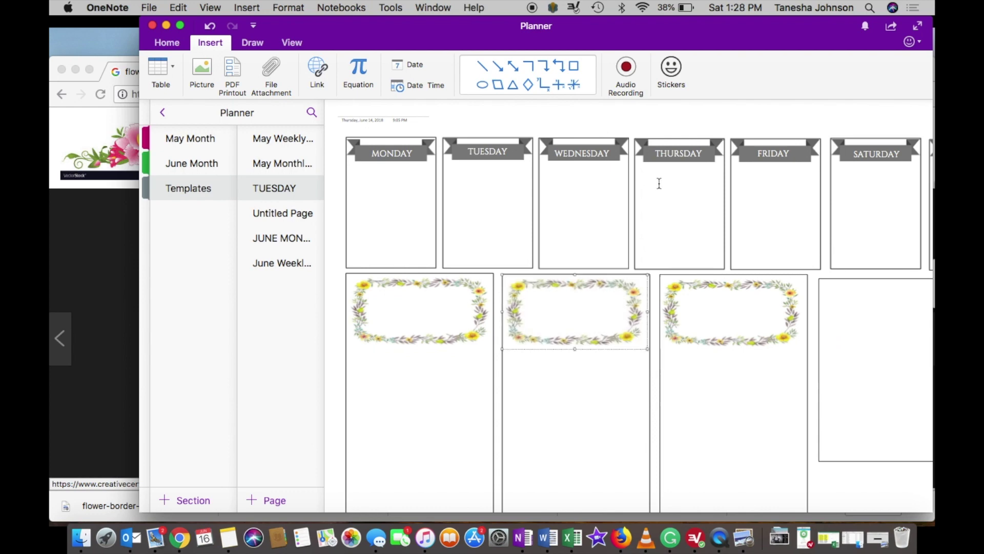
- Add the text "School Tasks" above the day boxes and format it in Leckerli One, size 26
left_click(573, 111)
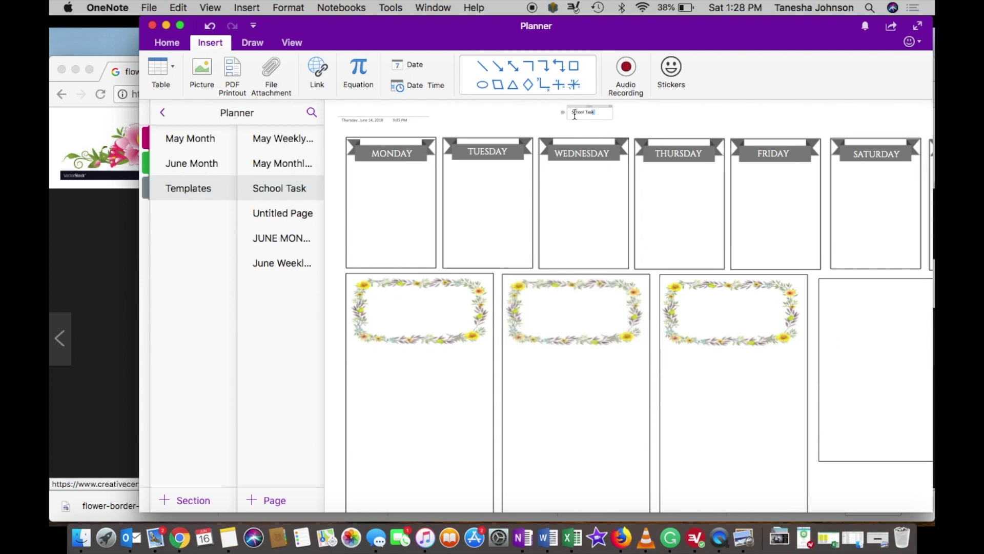
left_click_drag(575, 115, 571, 113)
left_click(167, 43)
left_click(304, 65)
scroll(320, 187, "down", 15)
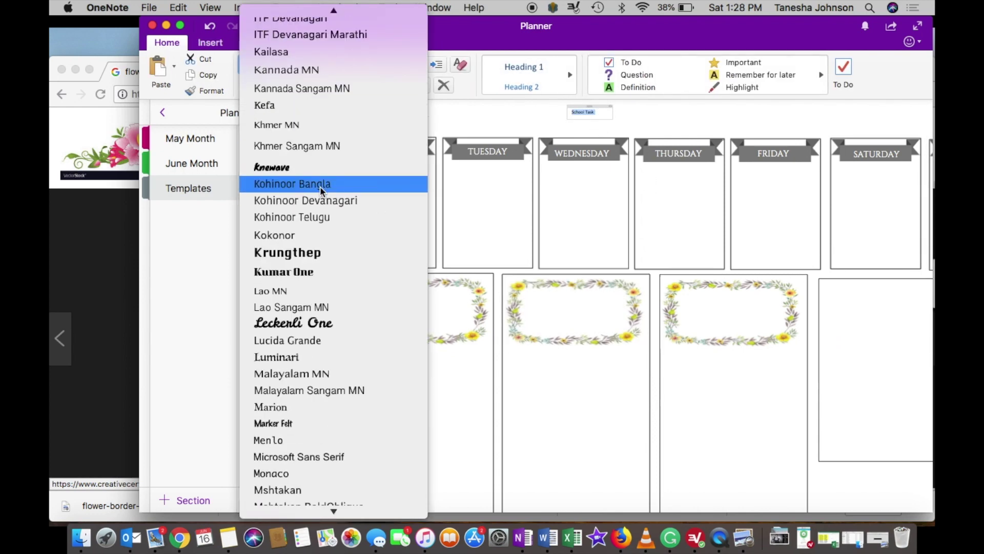
left_click(293, 322)
left_click(637, 119)
type("s")
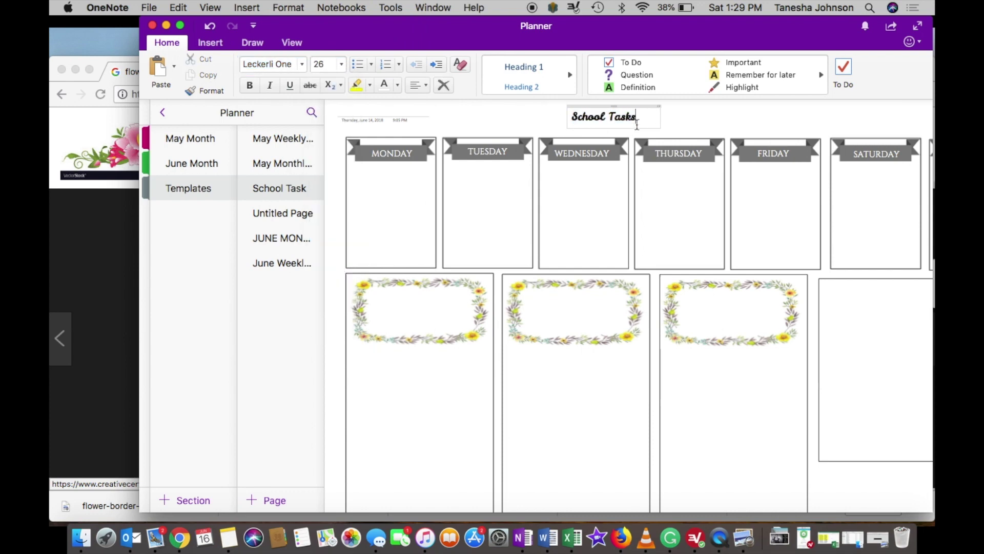
- Move the "School Tasks" text into the first flower border and change its font color to dark gray
left_click_drag(640, 118, 438, 294)
left_click(397, 85)
left_click(398, 169)
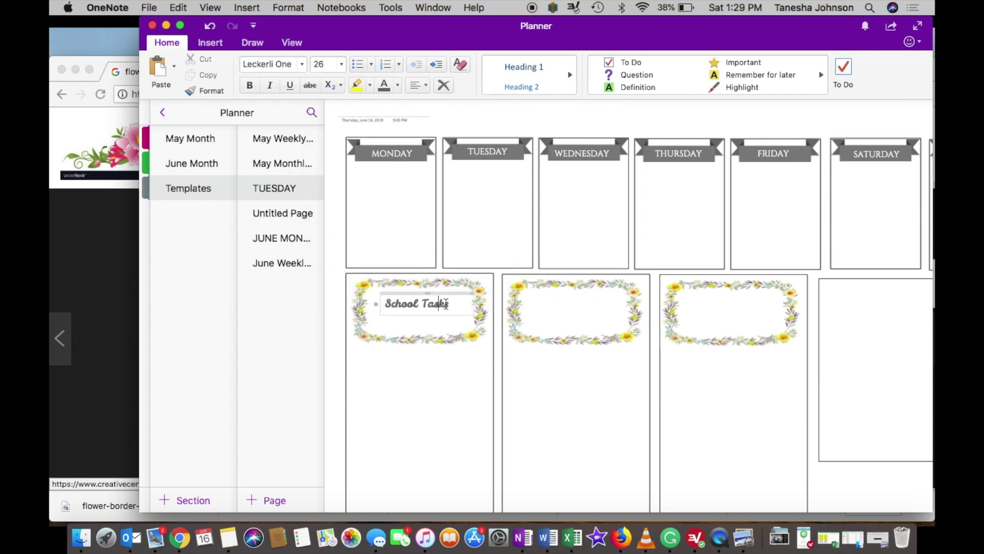
- Set the "School Tasks" text to size 48 and place it back inside the first flower border
triple_click(420, 304)
left_click(341, 64)
left_click(329, 318)
left_click(341, 64)
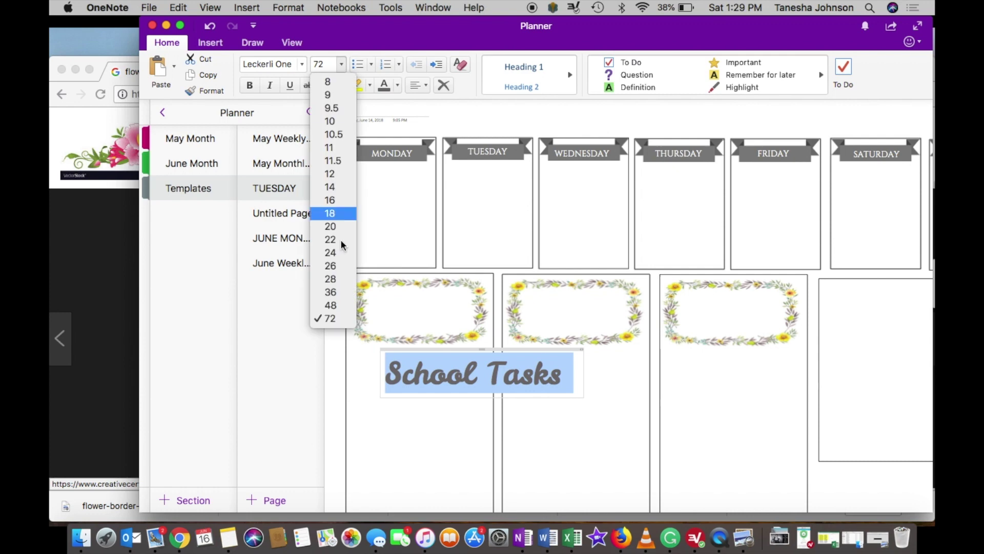
left_click(330, 306)
left_click(455, 346)
left_click(457, 360)
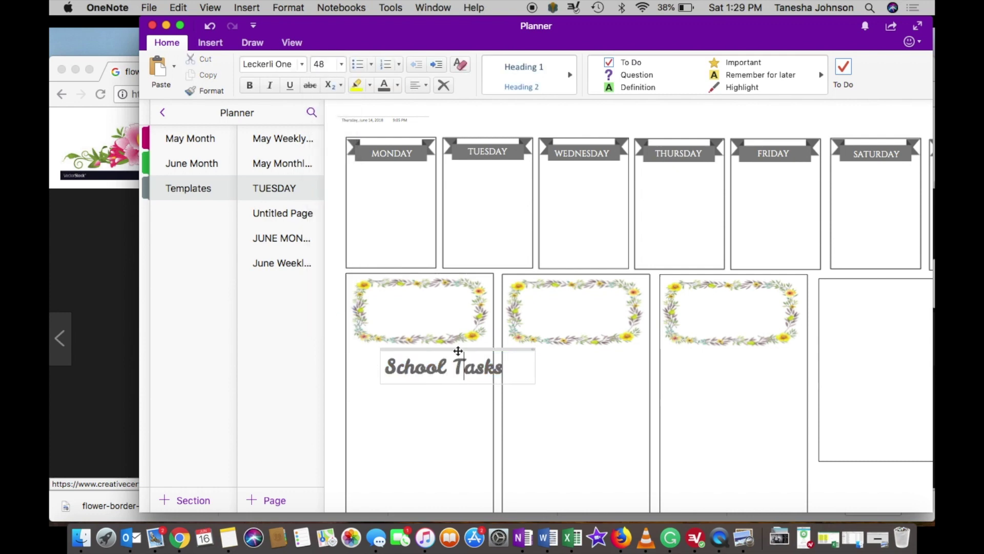
left_click_drag(457, 351, 435, 294)
- Split "School Tasks" onto two lines, center the text, and position it in the middle of the first flower border
key("BackSpace")
key("Return")
left_click(423, 293)
left_click(425, 85)
left_click(449, 122)
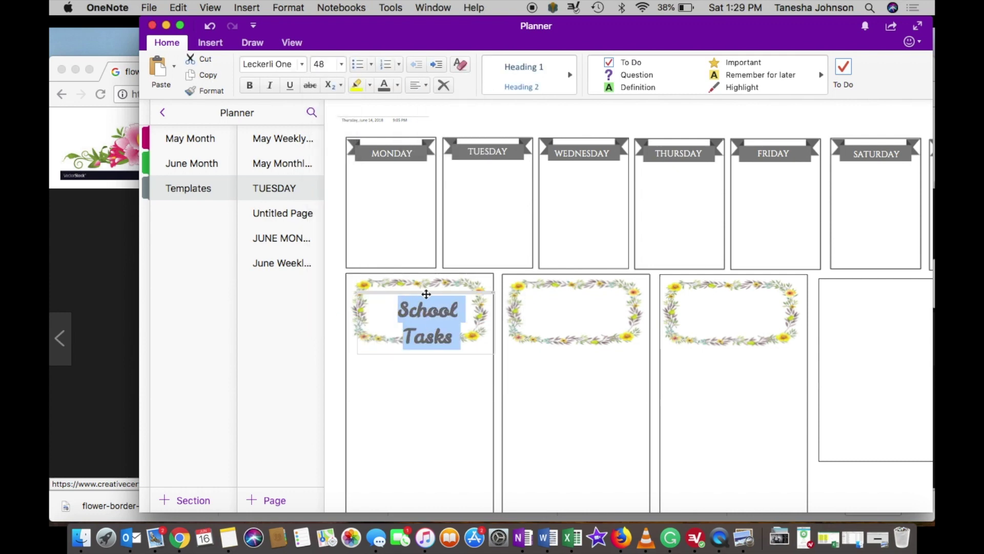
left_click(425, 407)
left_click_drag(426, 294, 420, 286)
- Change the font of the "School Tasks" title to Petit Formal Script
left_click(450, 330)
key("super+a")
left_click(301, 65)
scroll(328, 282, "down", 10)
scroll(337, 306, "down", 20)
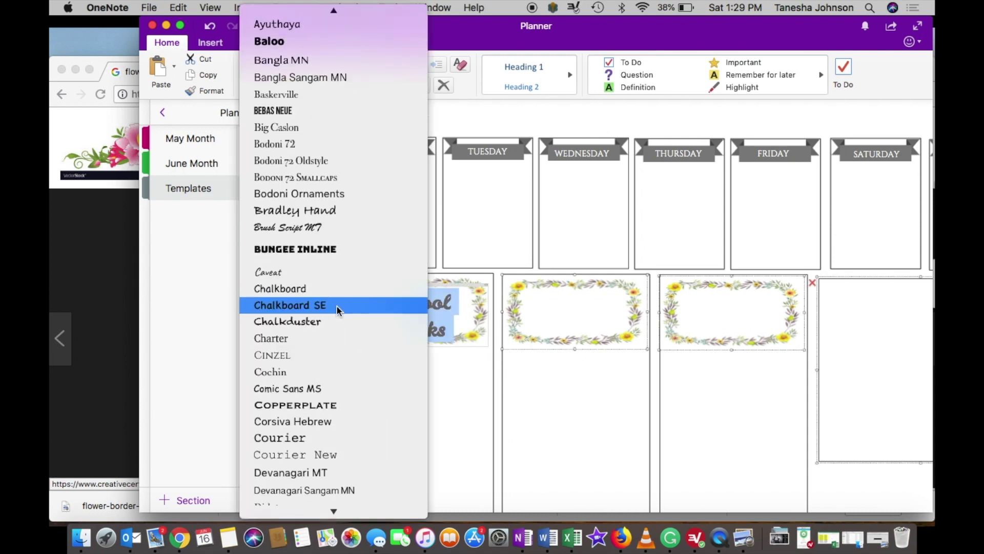
left_click(336, 305)
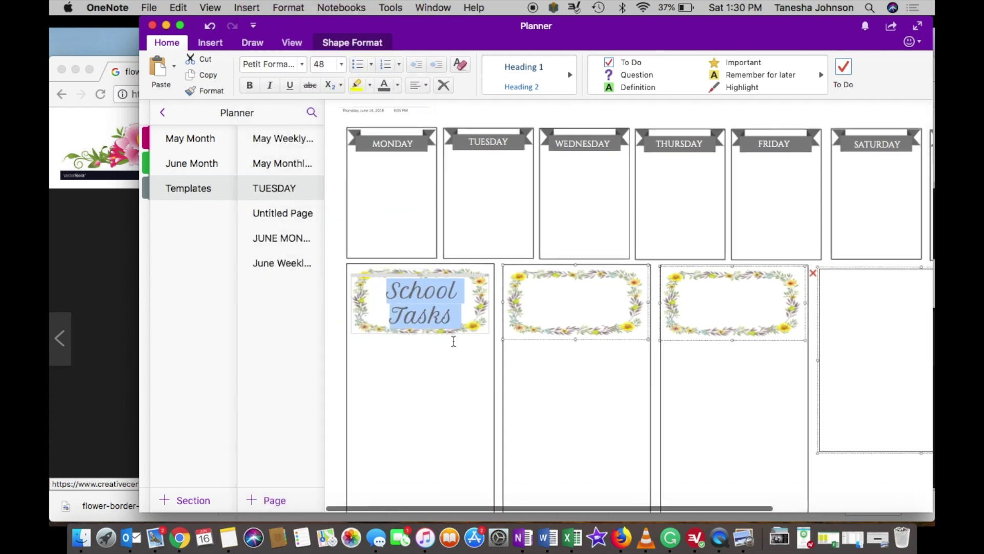
- Copy the "School Tasks" title, reword the copy to "Social Media Tasks", and place it in the second flower border
left_click(457, 312)
key("super+a")
key("super+c")
left_click(582, 426)
key("super+v")
type("Social Media")
left_click_drag(688, 425, 583, 258)
- Reduce the "Social Media Tasks" title to font size 43 so it takes up two lines
left_click_drag(611, 324, 525, 270)
left_click(341, 64)
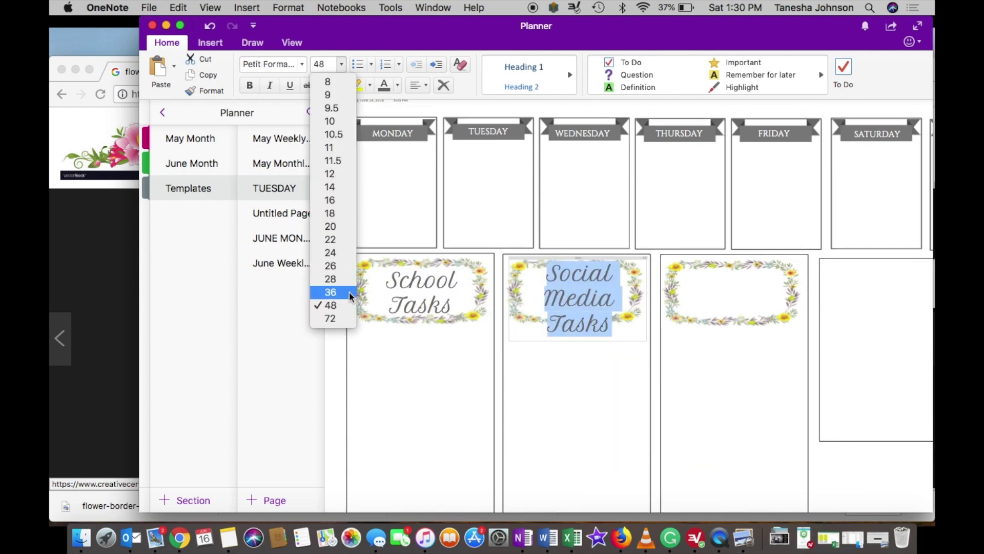
left_click(350, 293)
left_click(321, 64)
type("40")
key("Return")
type("45")
key("Return")
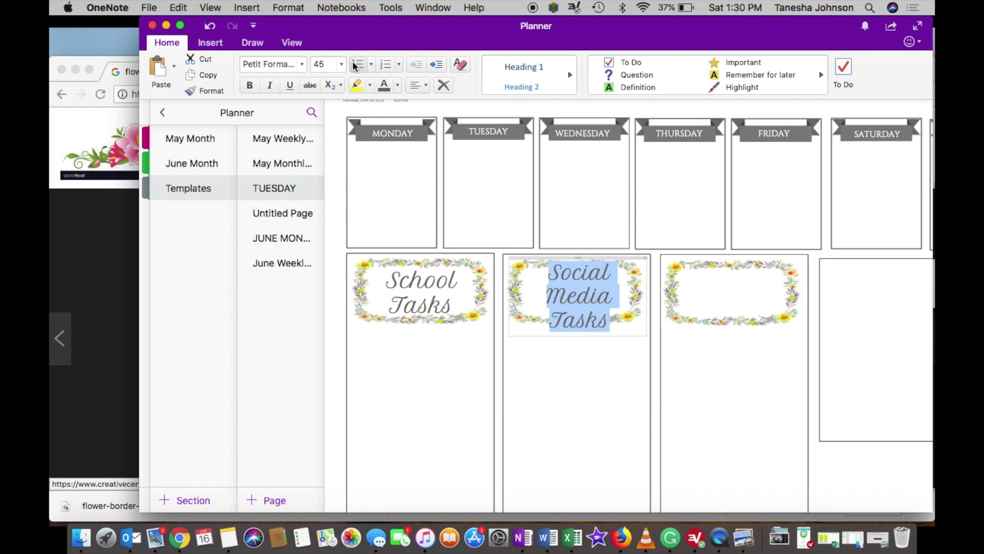
type("43")
key("Return")
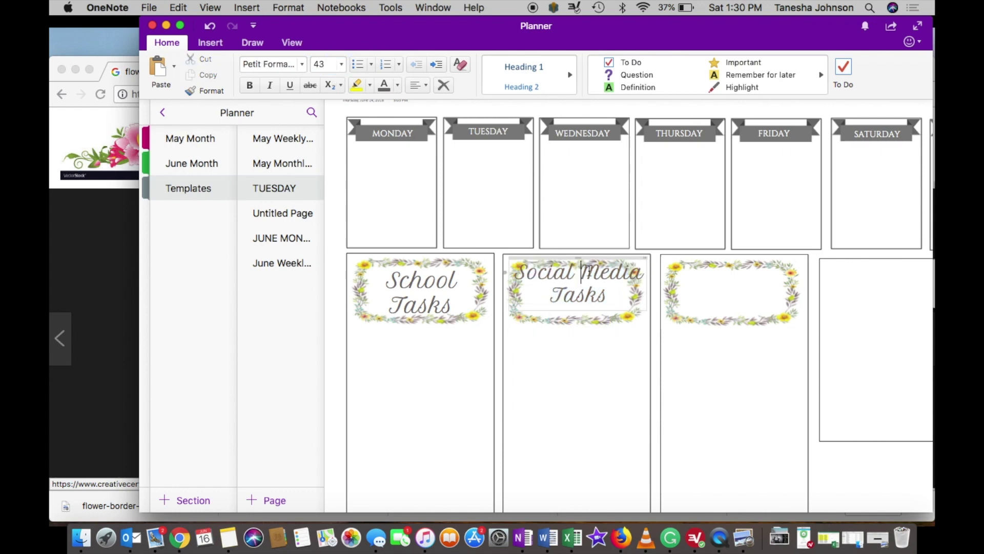
- Set the "Social Media" line to size 42 and center the title inside the second flower border
left_click(600, 277)
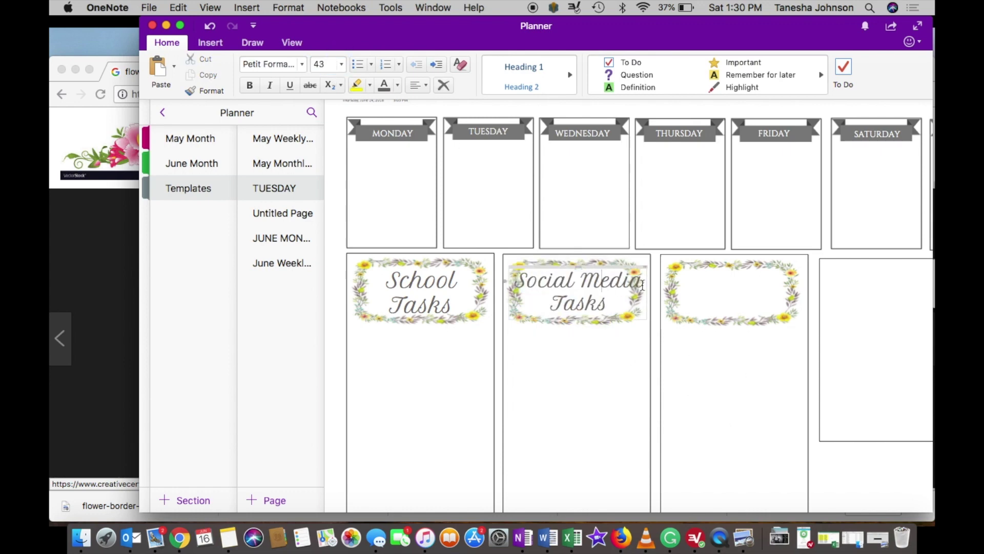
left_click_drag(643, 285, 514, 280)
left_click(341, 65)
left_click(318, 64)
type("42")
key("Return")
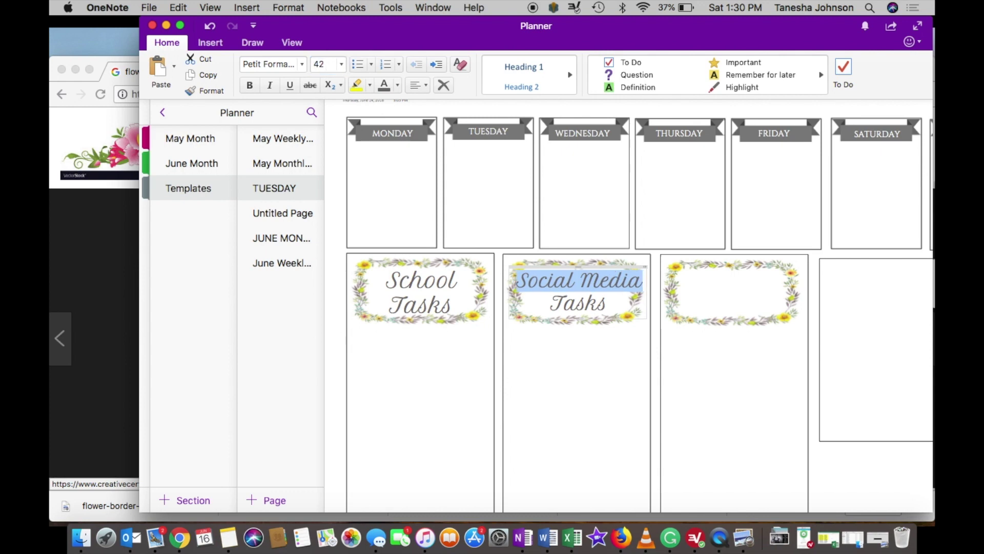
key("Return")
left_click(585, 267)
- Paste another copy of the title into the third flower border and reword it to "Life Tasks"
left_click(751, 400)
key("super+v")
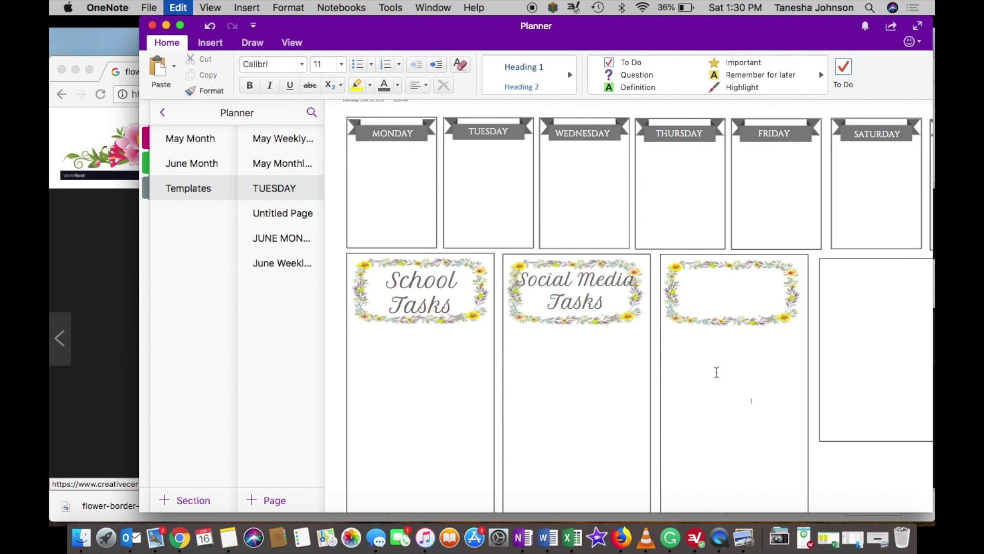
scroll(821, 392, "right", 5)
mouse_move(675, 392)
left_mouse_down()
mouse_move(609, 324)
mouse_move(590, 264)
left_mouse_up()
double_click(649, 341)
key("BackSpace")
- Copy the column of checkboxes from the May Weekly template's TASKS list and return to the weekly planner page
scroll(695, 290, "down", 4)
scroll(694, 290, "up", 3)
left_click(739, 429)
scroll(815, 475, "down", 1)
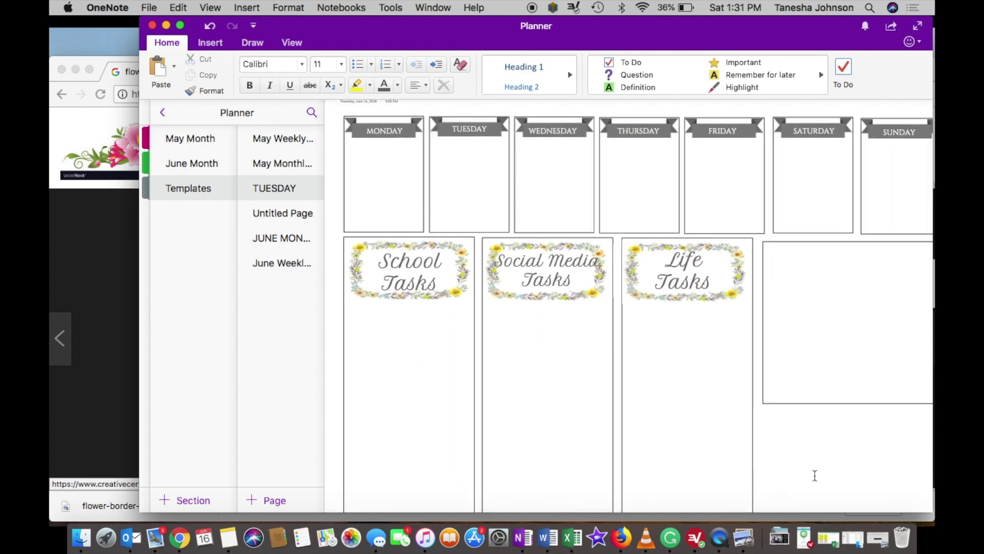
scroll(615, 300, "down", 3)
left_click(287, 163)
left_click(294, 134)
scroll(644, 185, "down", 5)
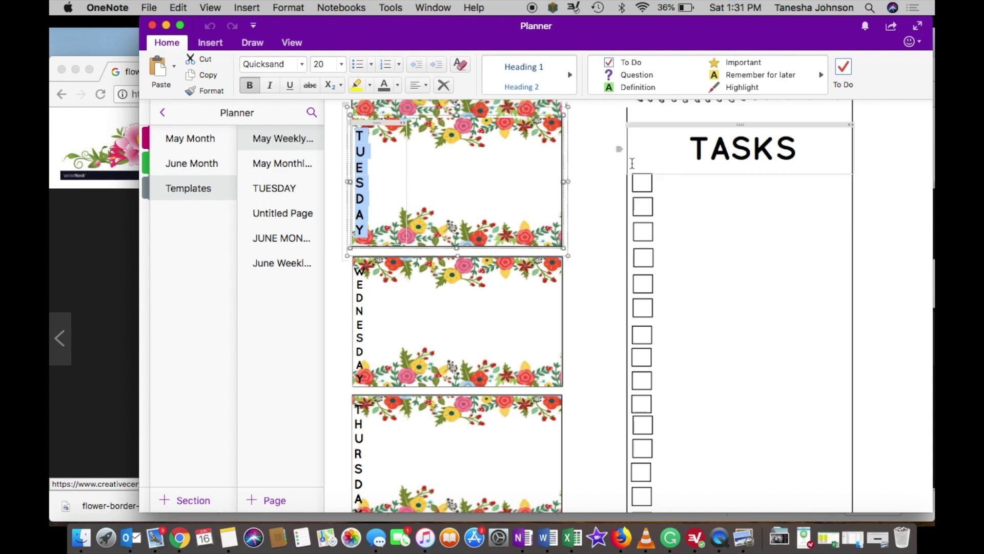
left_click(252, 42)
left_click(186, 72)
mouse_move(692, 200)
left_mouse_down()
mouse_move(626, 210)
mouse_move(697, 303)
mouse_move(692, 205)
left_mouse_up()
left_click(297, 191)
- Paste the checkbox column twice and stack both copies along the left edge of the School Tasks box
left_click(363, 259)
key("super+v")
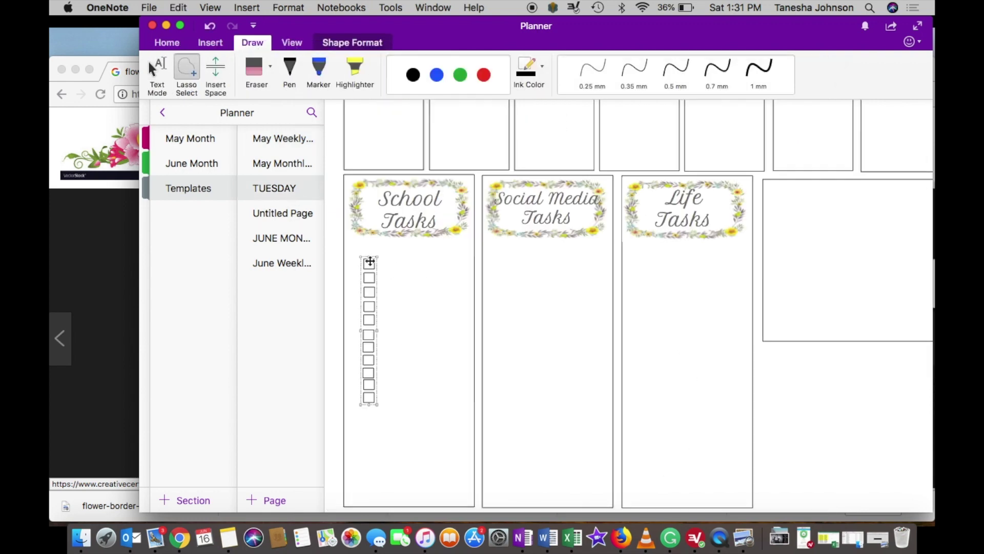
left_click_drag(369, 261, 354, 249)
left_click(416, 339)
key("super+v")
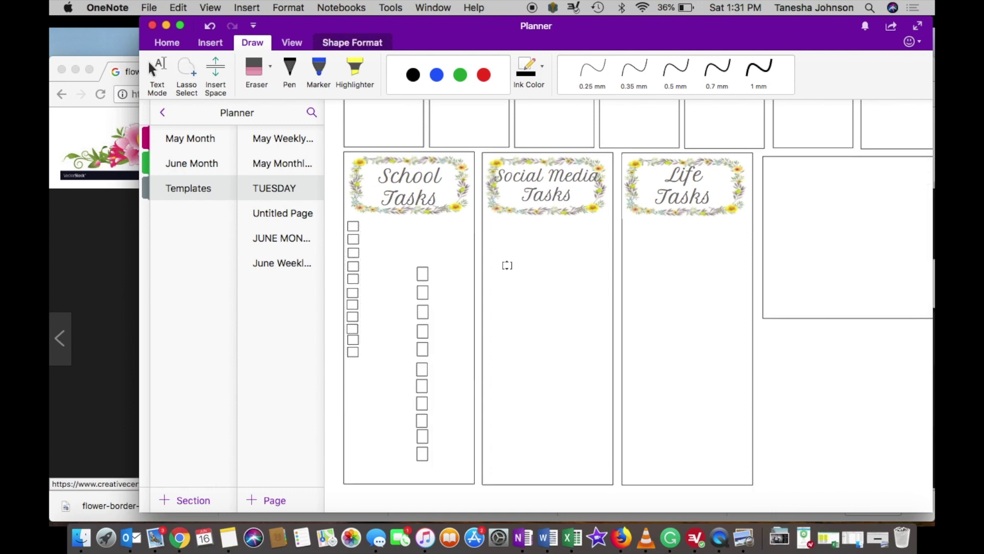
mouse_move(423, 342)
left_mouse_down()
mouse_move(355, 371)
mouse_move(352, 361)
left_mouse_up()
scroll(470, 460, "down", 3)
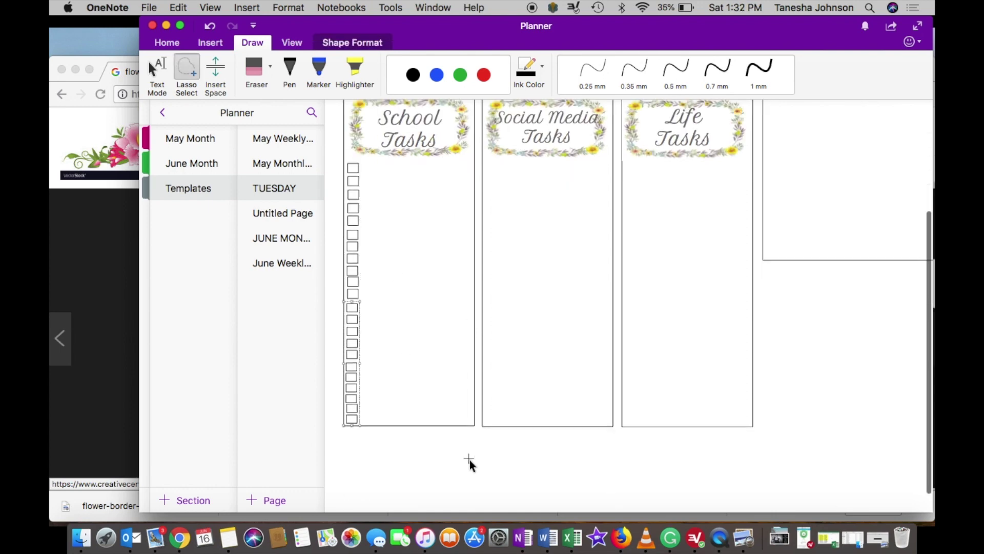
left_click(470, 461)
- Copy the full checkbox column and paste it along the left edges of the Social Media Tasks and Life Tasks boxes
mouse_move(367, 159)
left_mouse_down()
mouse_move(331, 265)
mouse_move(373, 187)
mouse_move(365, 160)
mouse_move(438, 185)
mouse_move(493, 165)
left_mouse_up()
key("super+c")
key("super+v")
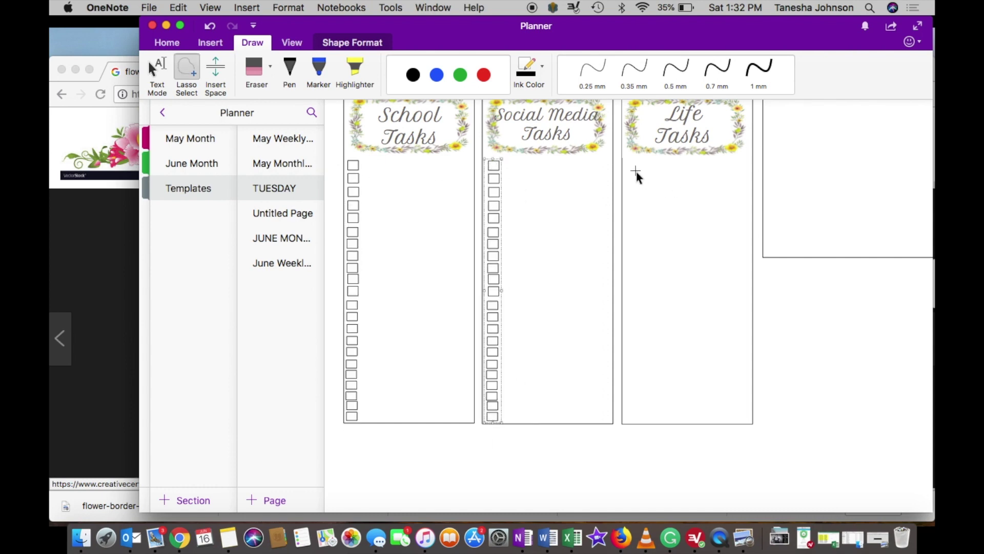
left_click(637, 173)
key("super+v")
left_click_drag(649, 172, 637, 161)
left_click(873, 352)
scroll(872, 352, "up", 5)
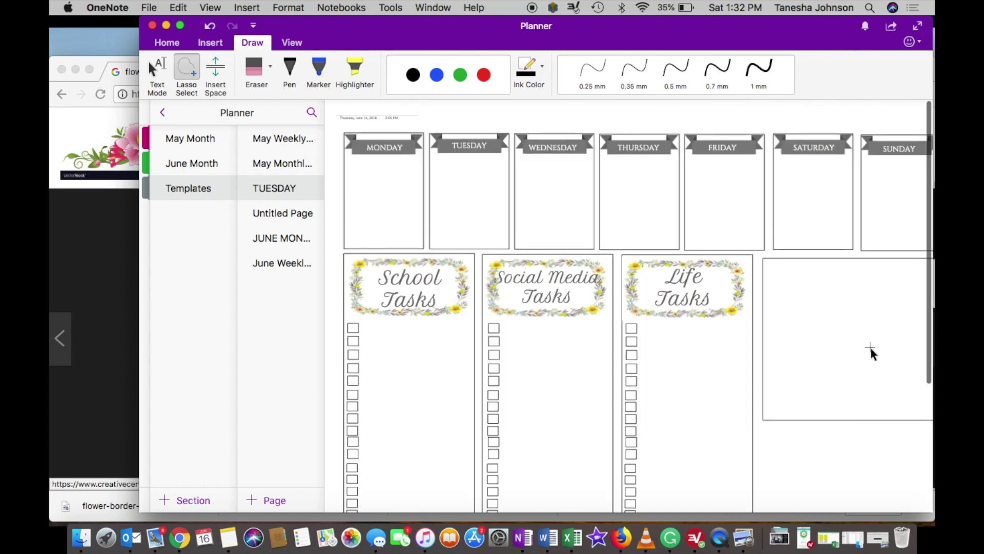
- Add the heading "3 Good Things That Happened This Week" at size 36 and fit it into the top of the fourth box
scroll(872, 352, "down", 3)
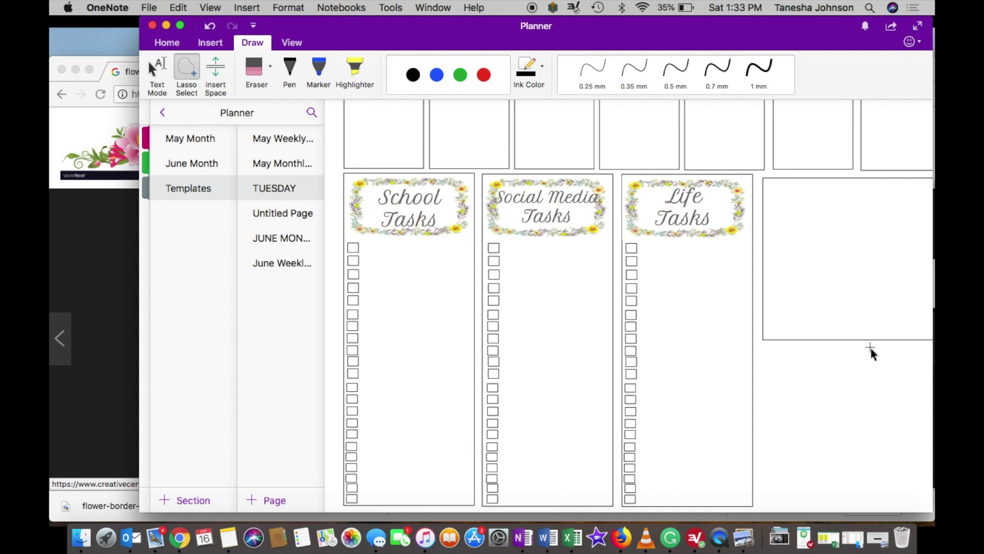
scroll(769, 280, "right", 3)
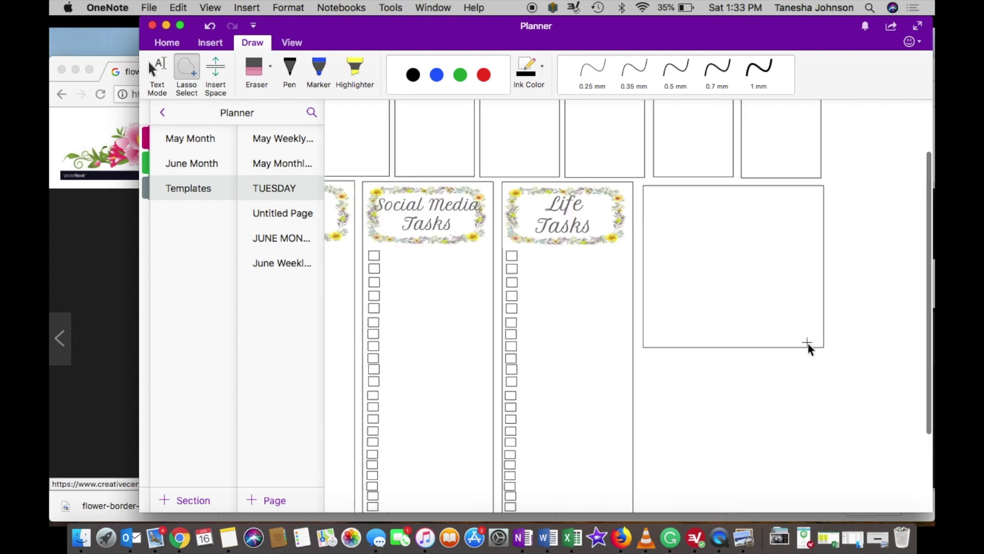
left_click(805, 418)
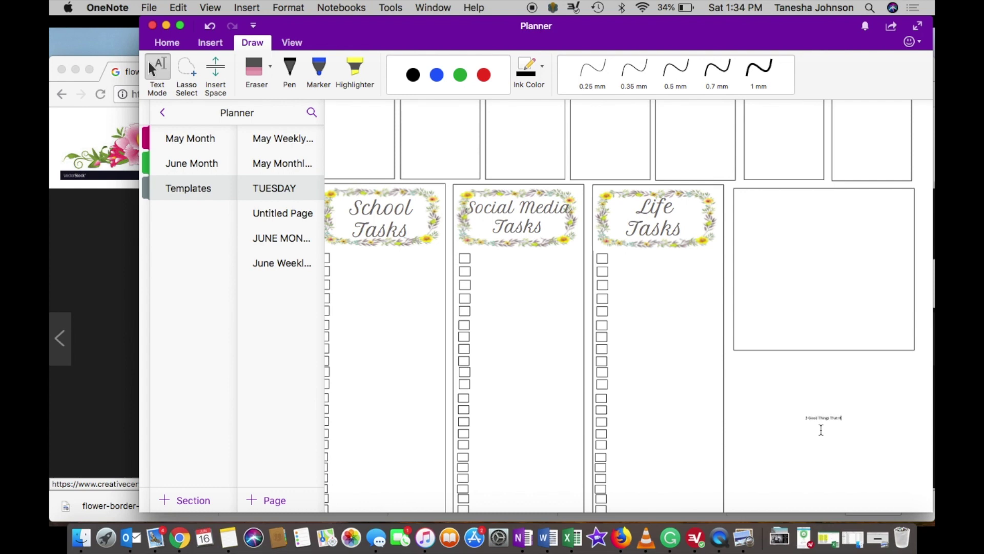
left_click_drag(877, 420, 792, 187)
left_click(166, 43)
left_click(341, 64)
left_click(330, 292)
mouse_move(848, 211)
left_mouse_down()
mouse_move(824, 216)
mouse_move(835, 214)
left_mouse_up()
triple_click(760, 208)
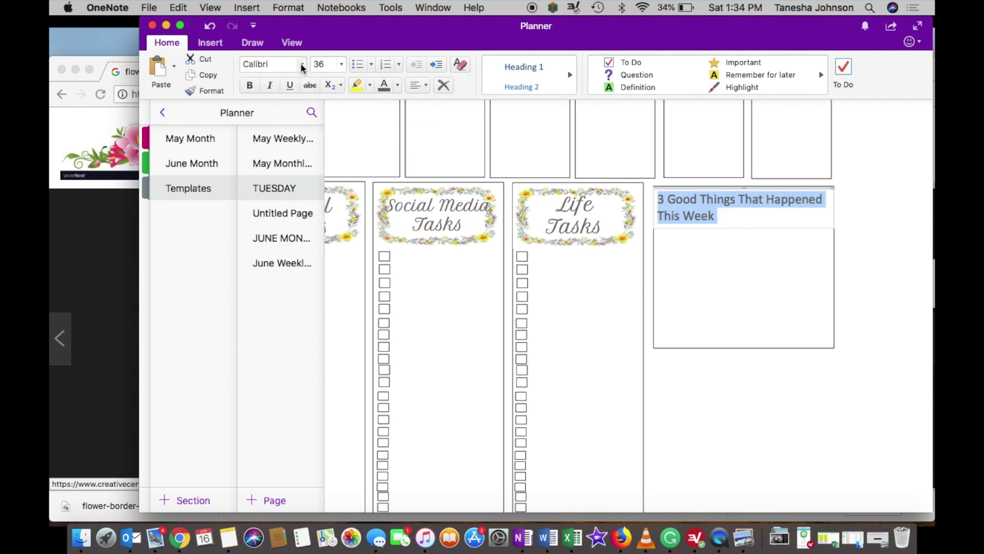
- Set the "3 Good Things That Happened This Week" heading in Cinzel and center it
left_click(302, 64)
scroll(334, 316, "down", 10)
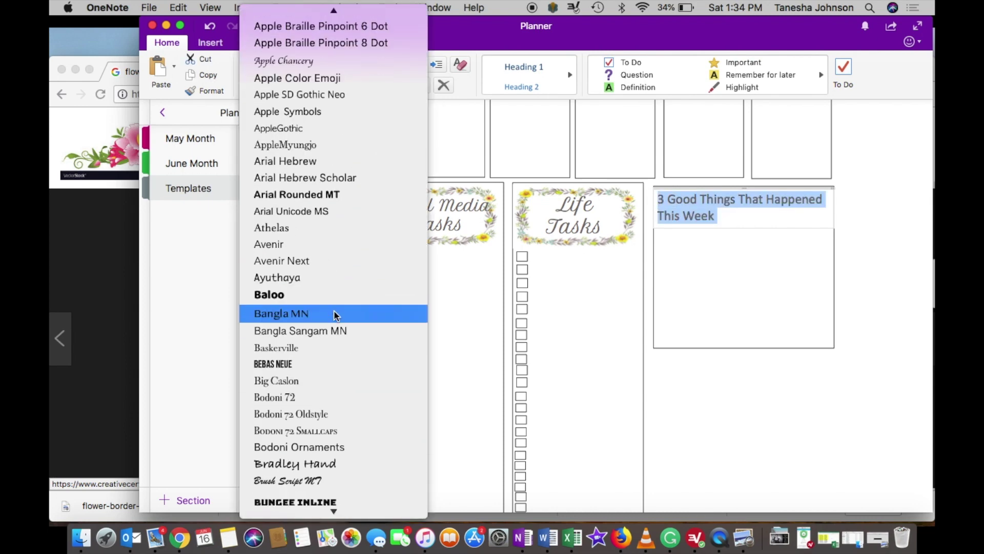
left_click(343, 187)
key("super+e")
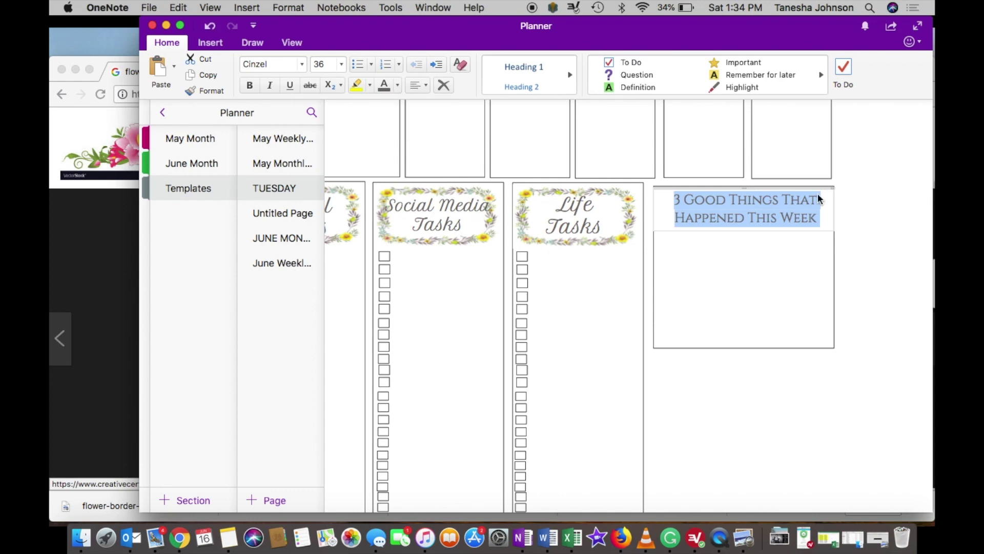
- Start a numbered list in Cinzel, size 26, and place it under the "3 Good Things" heading
left_click(680, 272)
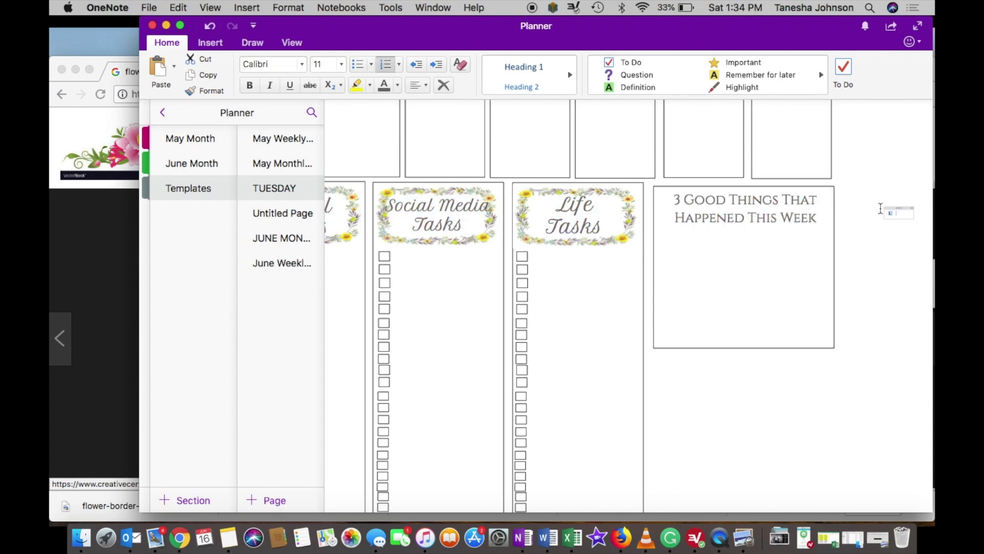
left_click(301, 64)
left_click(266, 94)
left_click(341, 64)
left_click(328, 256)
left_click_drag(690, 228, 673, 233)
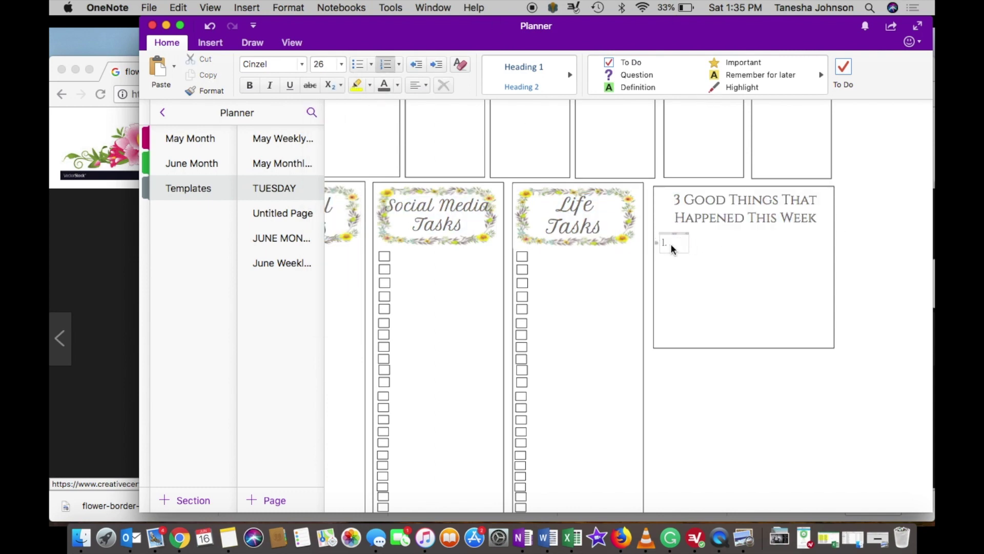
- Replace the list number with size 36 lines "One:", "Two:" and "Three:" separated by blank lines, and left-align them inside the box
left_click(341, 64)
left_click(341, 255)
left_click_drag(646, 276, 657, 245)
left_click(671, 244)
key("BackSpace")
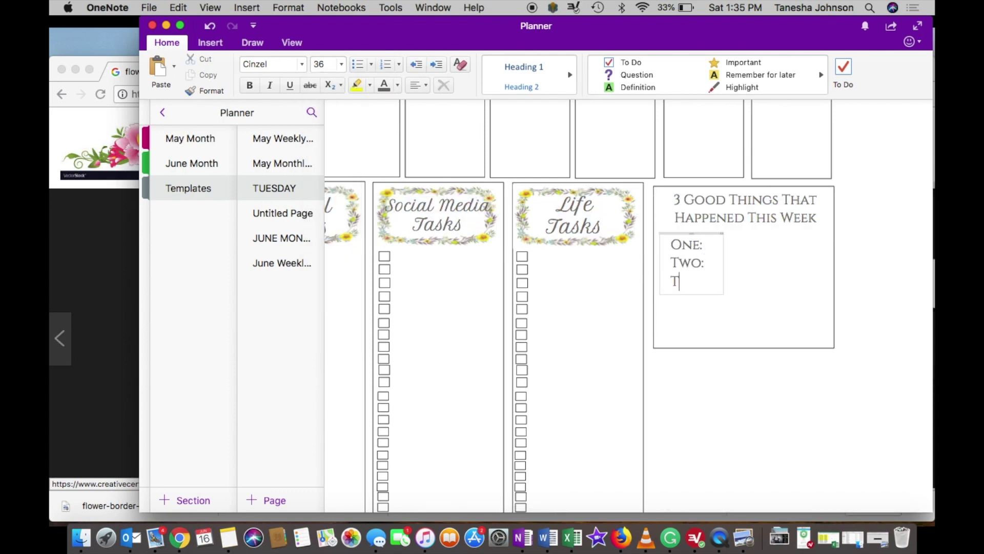
left_click(717, 245)
key("Return")
left_click_drag(716, 317, 687, 239)
left_click(413, 83)
left_click(451, 104)
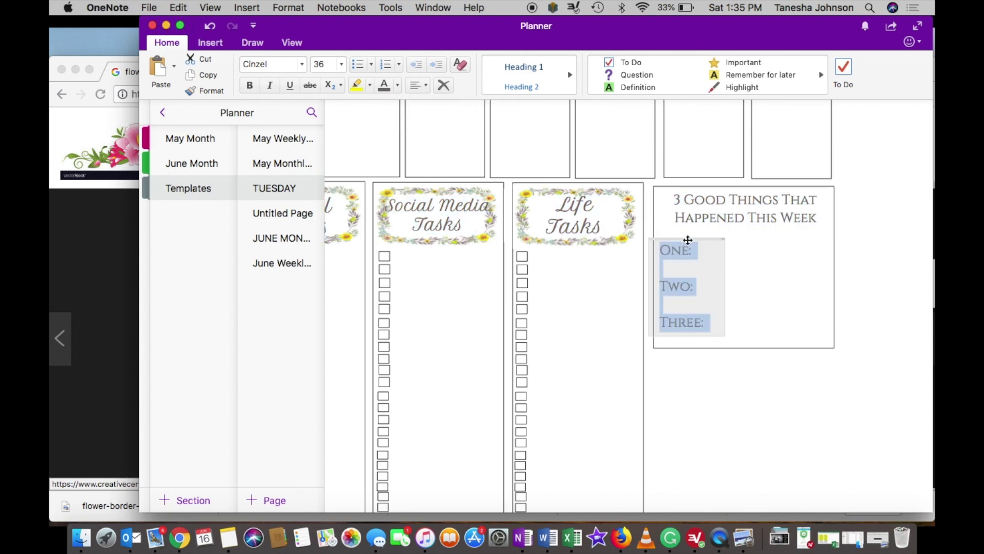
left_click(893, 235)
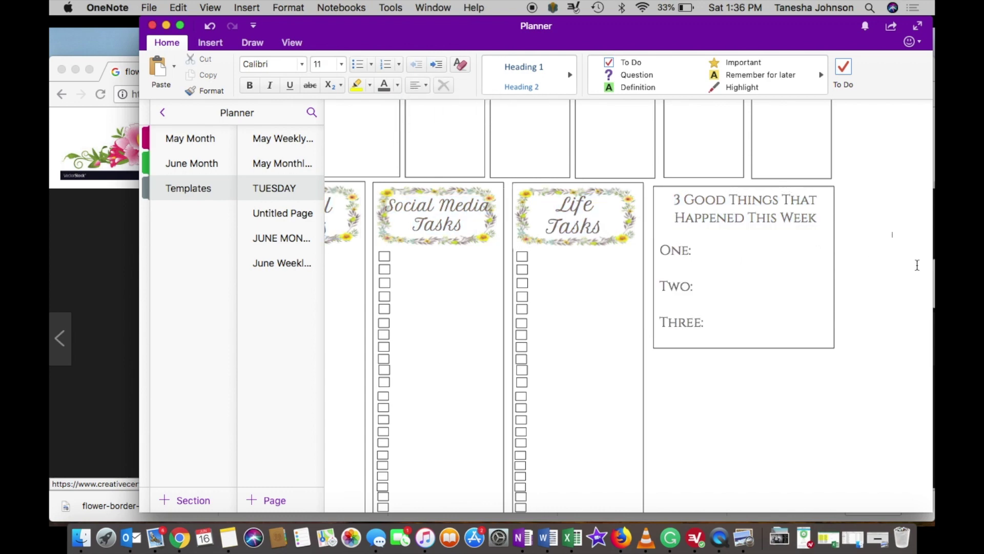
- Copy a single checkbox from the Life Tasks box and paste it in the empty area beside the section boxes
scroll(812, 224, "down", 3)
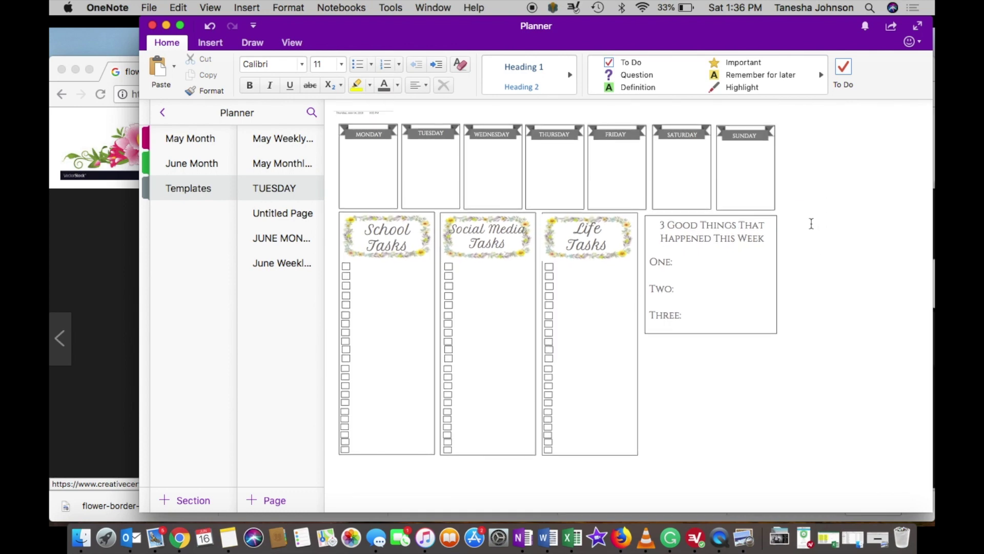
left_click(550, 265)
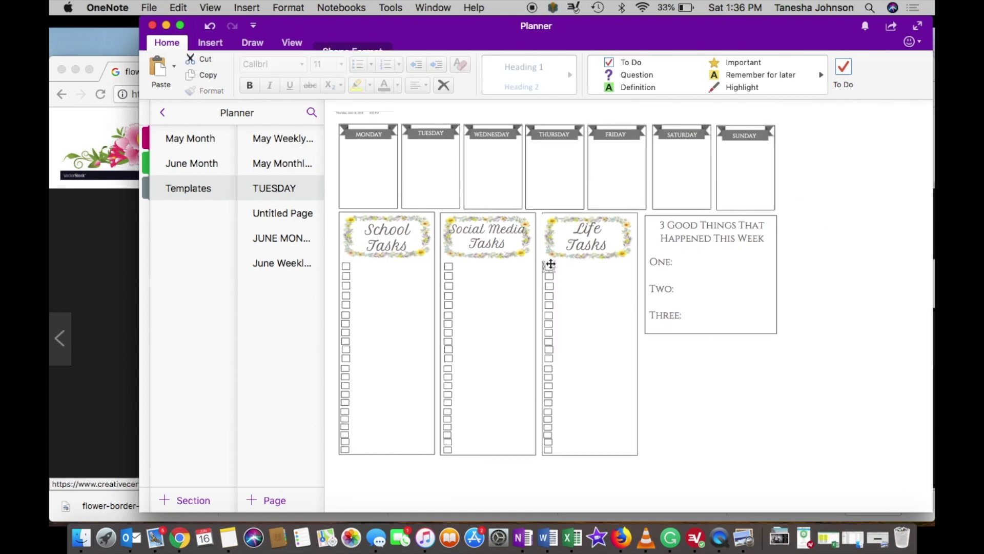
key("super+c")
left_click(808, 384)
key("super+v")
- Draw a rectangle of matching width below the "3 Good Things" box, ending level with the task boxes
left_click(251, 43)
left_click(226, 44)
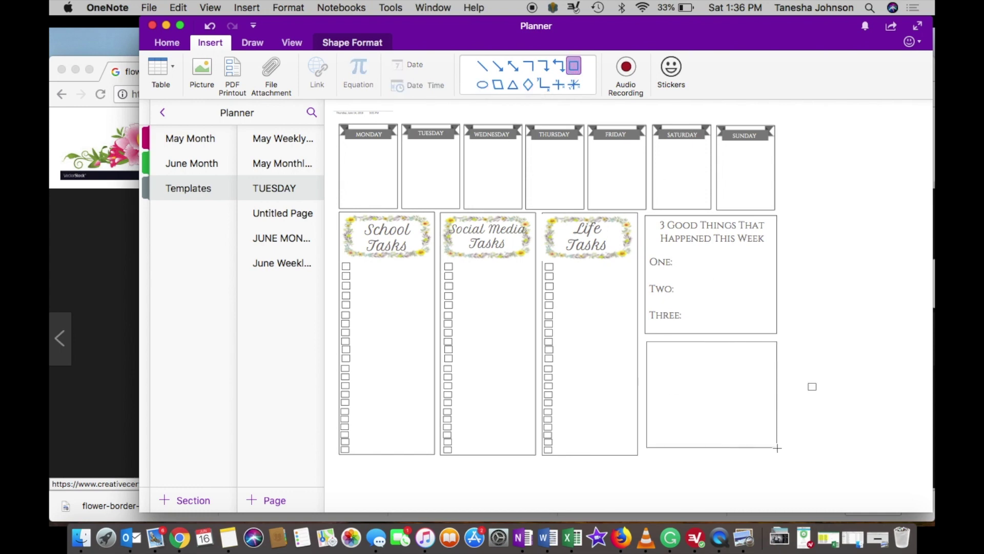
left_click_drag(777, 448, 778, 453)
- Add a gray "HABITS" heading in Cinzel, size 48, and place it at the top of the new rectangle
left_click(915, 219)
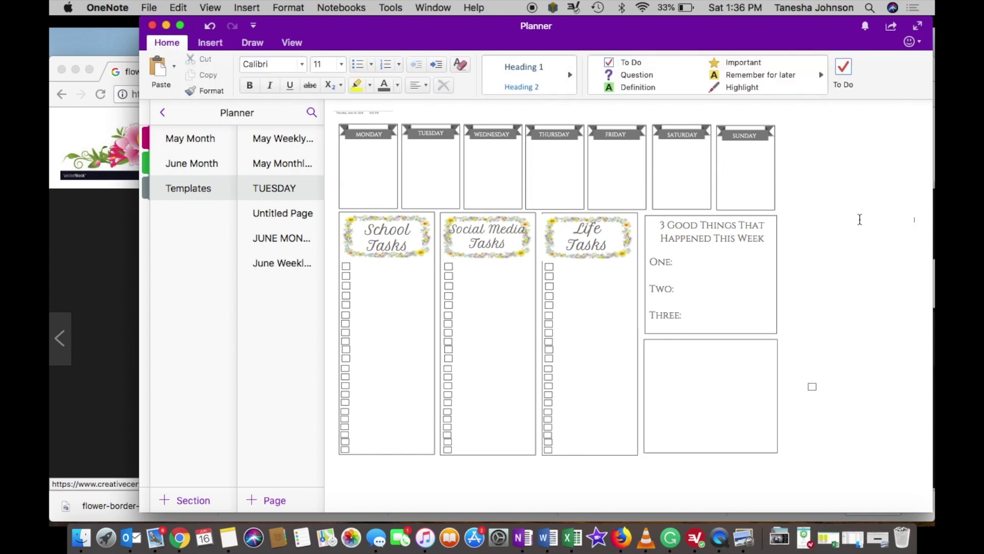
left_click(341, 64)
left_click(334, 302)
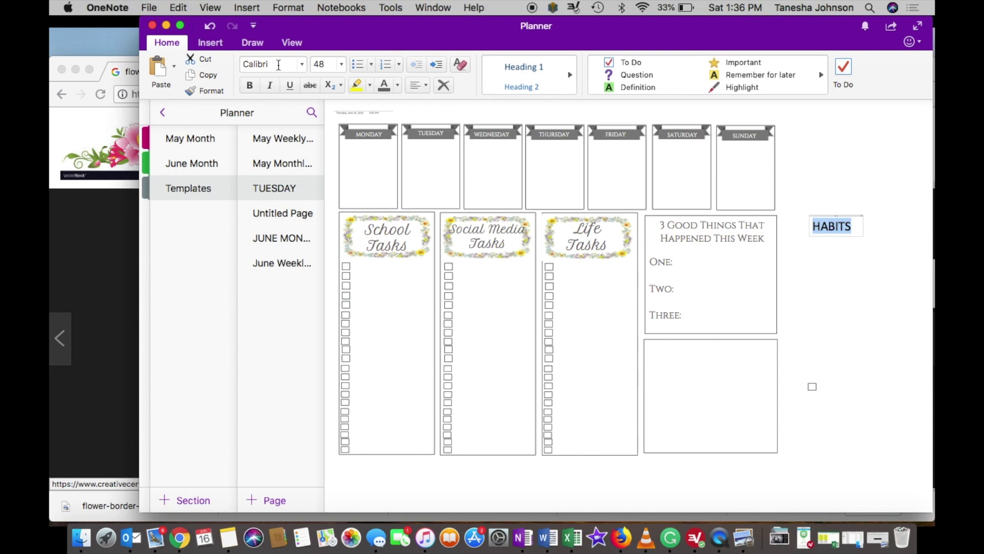
left_click(302, 64)
left_click(272, 94)
left_click_drag(841, 215, 707, 341)
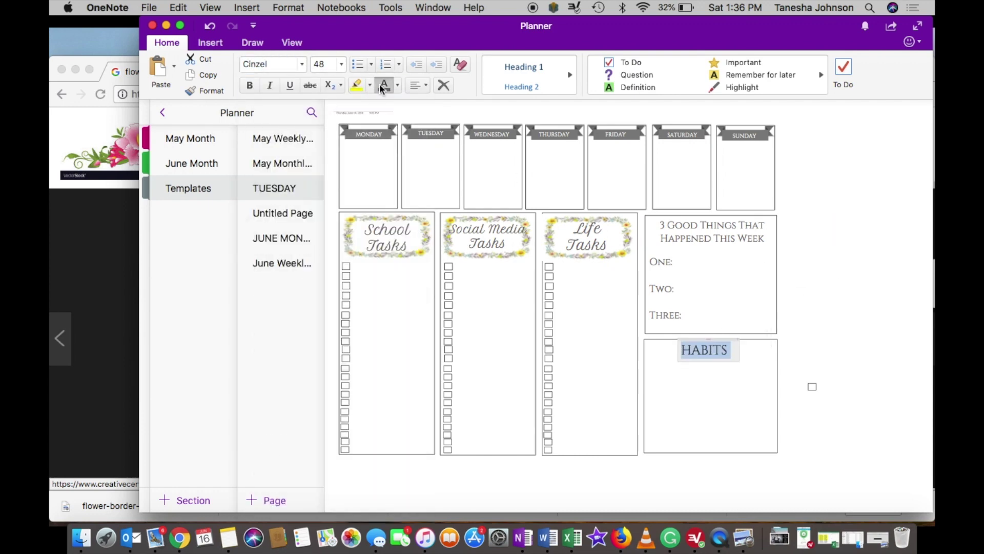
- Add a "WATER - 80 OZ" label in Cinzel, size 24, and place it below the "HABITS" heading inside the box
scroll(698, 359, "down", 2)
scroll(696, 361, "up", 5)
scroll(670, 354, "down", 8)
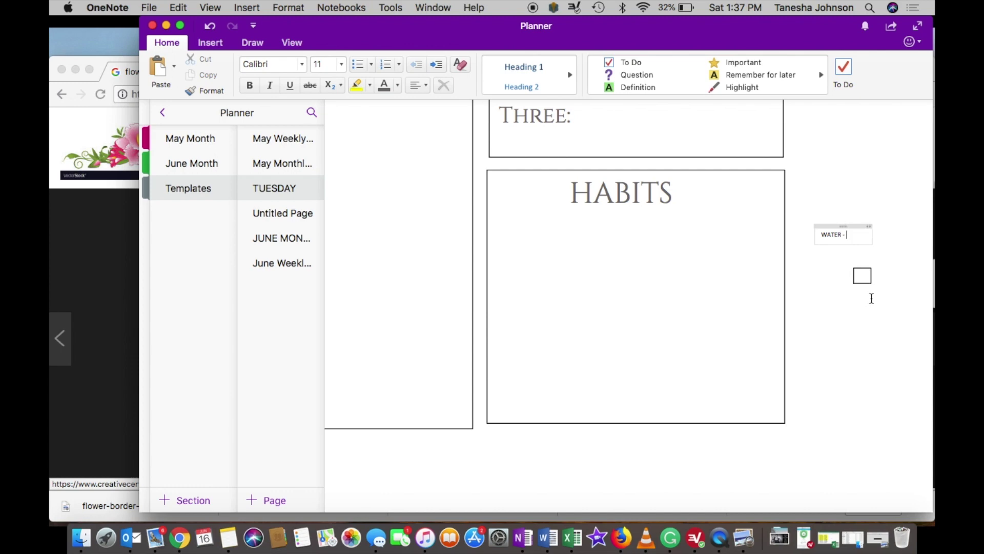
left_click_drag(868, 234, 820, 234)
left_click(301, 65)
left_click(295, 113)
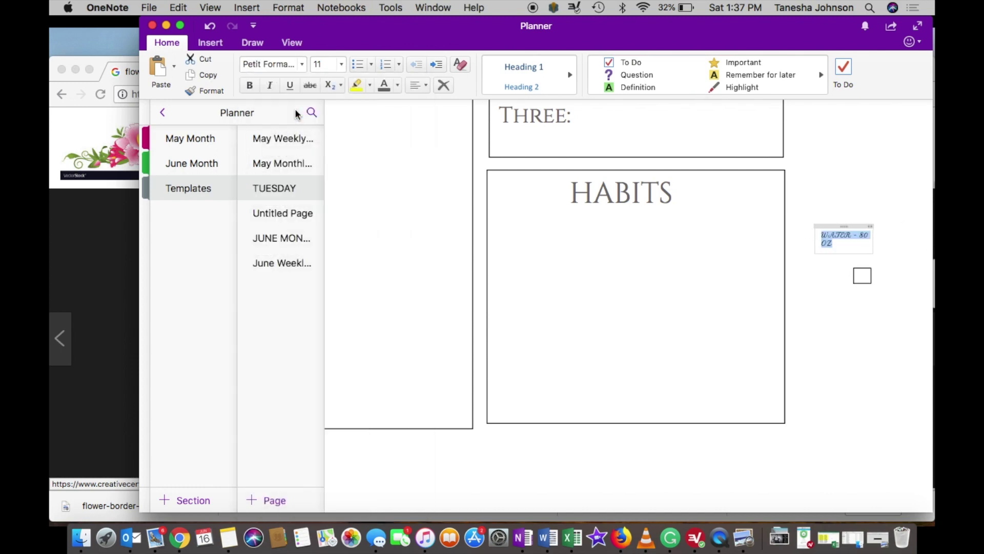
left_click(301, 65)
left_click(294, 113)
left_click(342, 63)
left_click(328, 252)
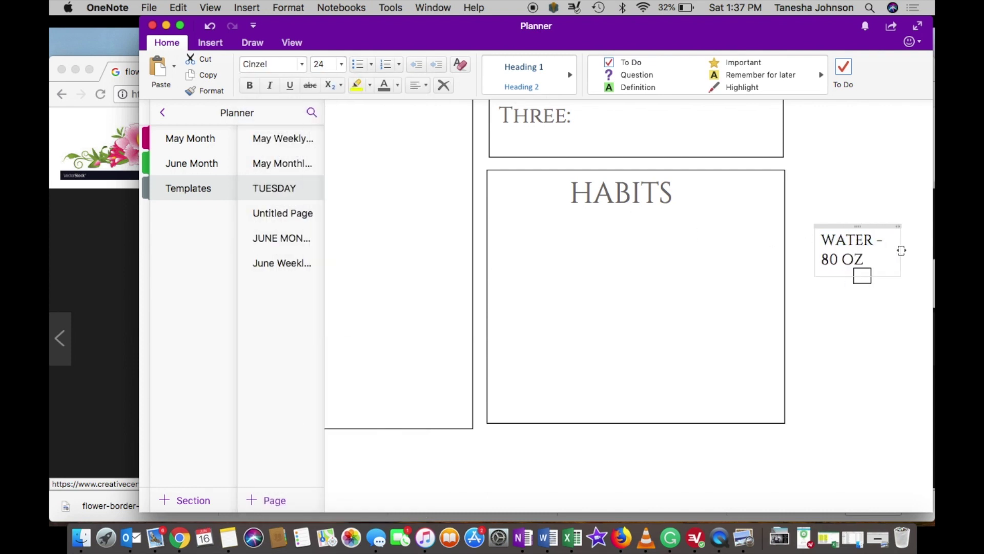
left_click_drag(837, 225, 514, 220)
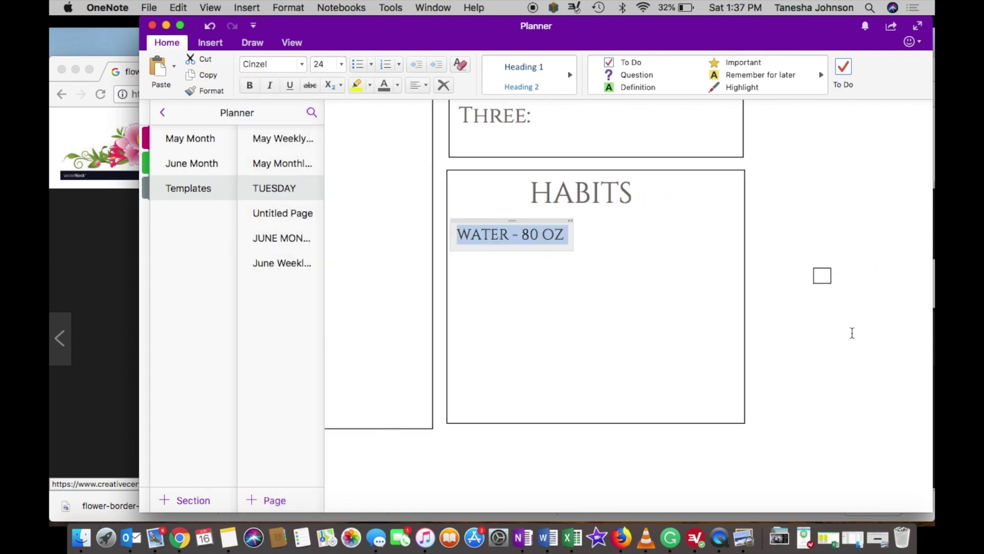
- Copy the single checkbox repeatedly and line the copies up in a row of seven beside "WATER - 80 OZ"
left_click_drag(795, 270, 577, 229)
left_click(606, 239)
key("super+c")
left_click(820, 263)
key("super+v")
left_click_drag(831, 266, 626, 233)
left_click(829, 233)
key("super+v")
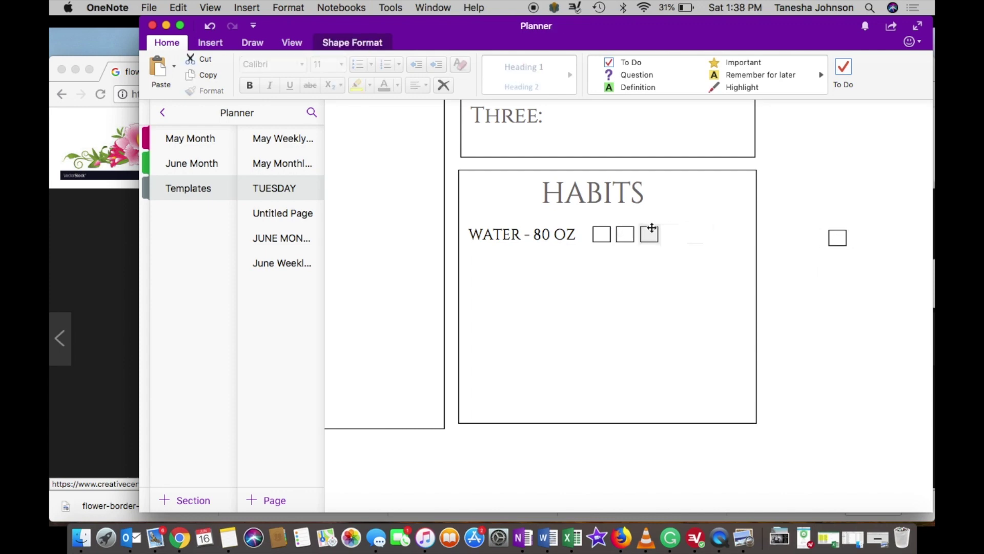
left_click_drag(670, 228, 671, 229)
left_click(811, 237)
key("super+v")
left_click(791, 233)
key("super+v")
left_click(833, 238)
key("super+v")
left_click(806, 233)
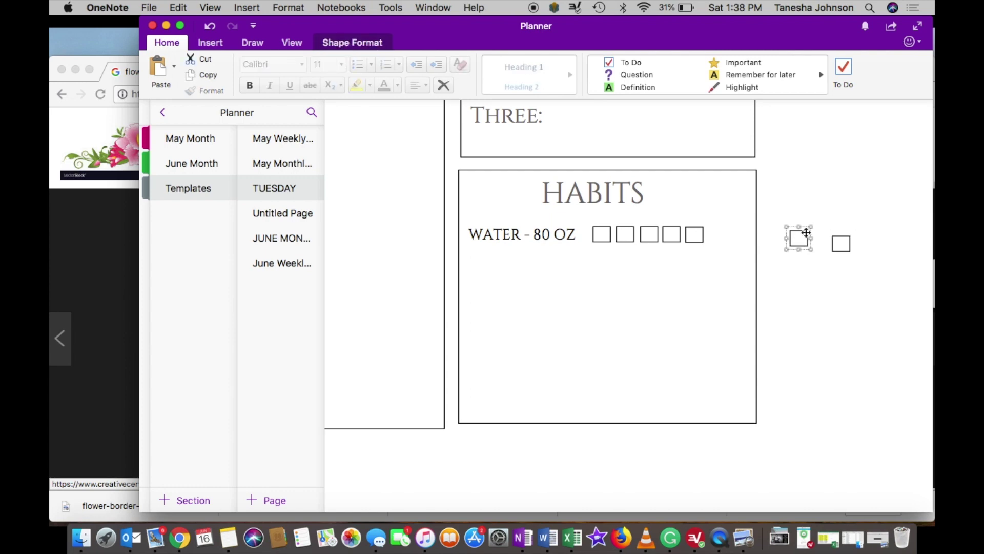
- Color the "WATER - 80 OZ" label gray and shift the "HABITS" heading slightly right to center it in the box
left_click_drag(577, 235, 468, 234)
left_click(384, 85)
left_click(838, 305)
left_click_drag(589, 223, 622, 214)
left_click_drag(622, 170, 628, 169)
left_click(802, 201)
- Paste copies of the water label below it and reword them as "WRITE 1 HR" and "JOURNAL"
left_click(523, 222)
key("super+c")
left_click(809, 251)
key("super+v")
left_click_drag(902, 255, 418, 291)
type("WRITE")
left_click(874, 259)
key("super+v")
type("JOURNAL")
left_click(846, 255)
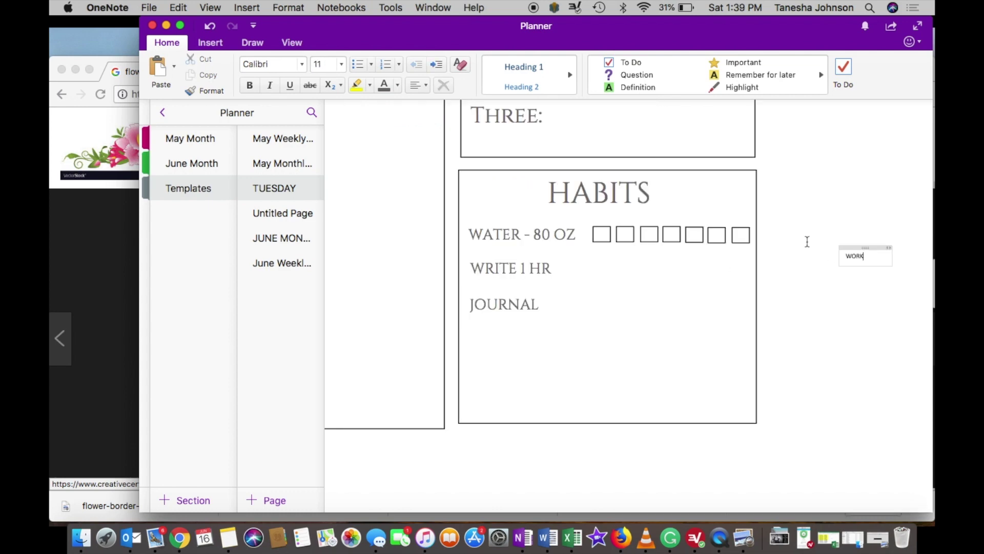
type("OUT")
key("BackSpace")
key("BackSpace")
key("BackSpace")
key("BackSpace")
key("BackSpace")
key("BackSpace")
key("BackSpace")
- Paste another copy of the label below "JOURNAL" and reword it as "WORKOUT"
key("super+v")
left_click_drag(884, 262, 447, 324)
type("WORKOUT")
left_click(816, 269)
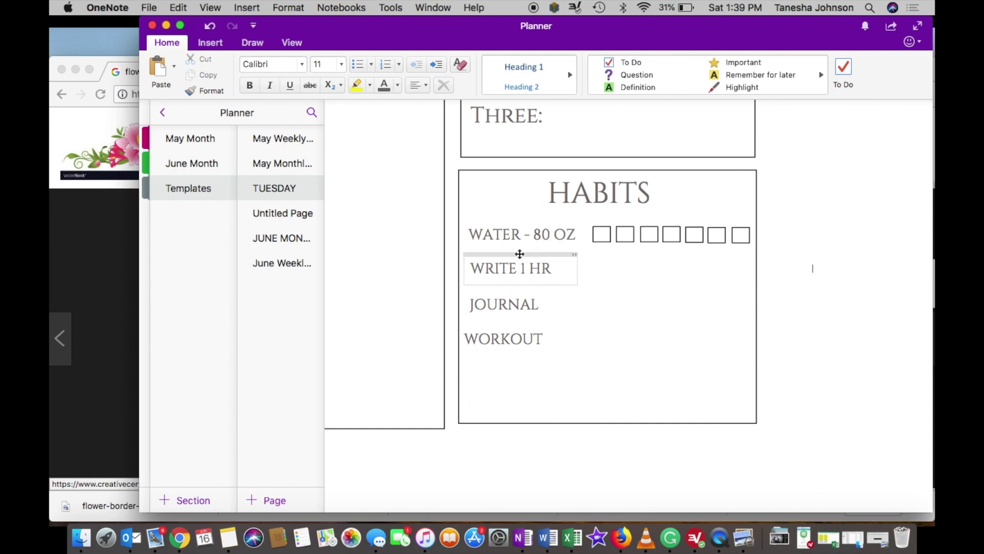
- Shift the "WRITE 1 HR", "JOURNAL" and "WATER - 80 OZ" labels slightly left to line up with "WORKOUT"
left_click_drag(519, 254, 513, 254)
left_click_drag(514, 289, 510, 290)
left_click_drag(520, 220, 514, 221)
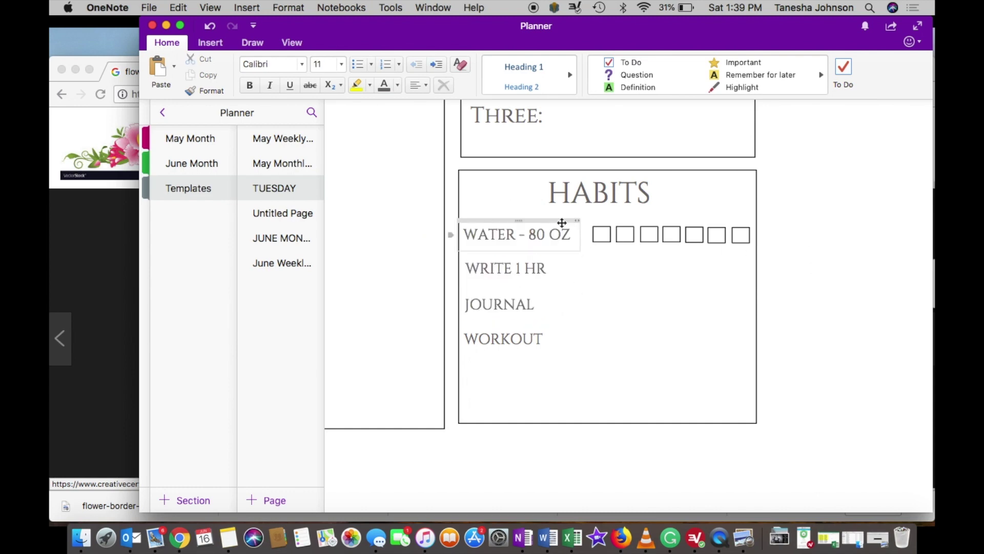
- Lasso the row of seven checkboxes, paste three copies of it, and place one copy beside "WORKOUT"
left_click(211, 42)
left_click(252, 43)
left_click(186, 72)
left_click_drag(595, 219, 750, 225)
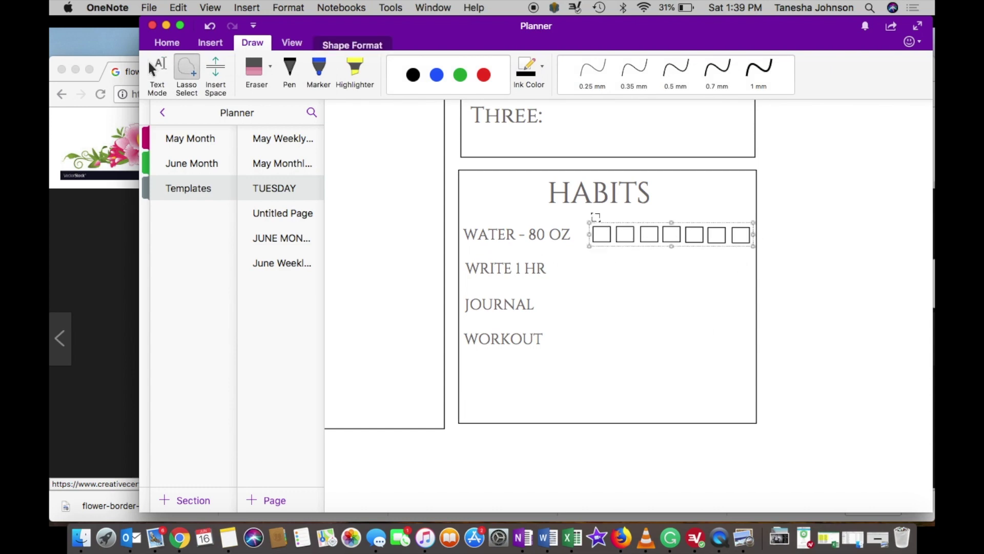
key("super+c")
key("super+v")
key("super+v")
key("super+v")
left_click_drag(660, 300, 659, 333)
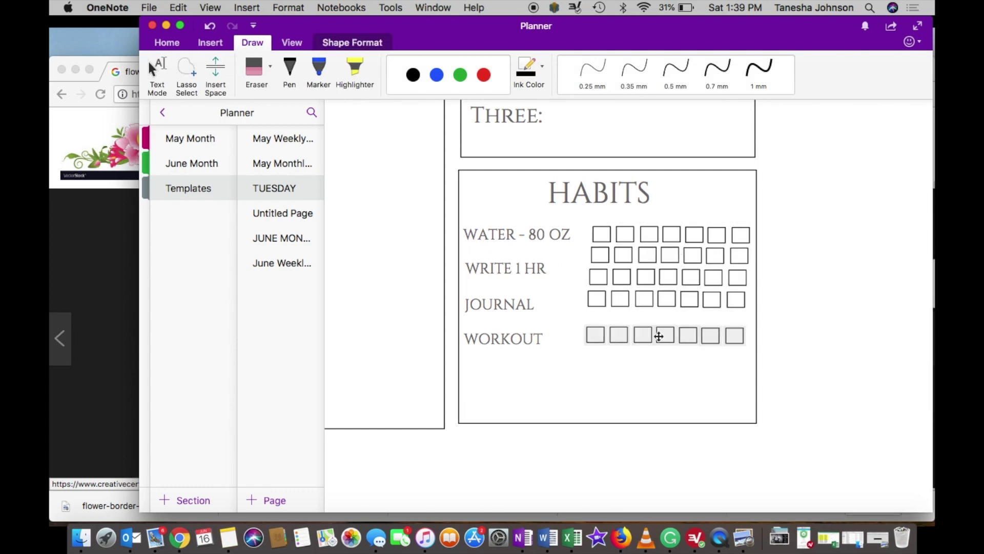
left_click(830, 241)
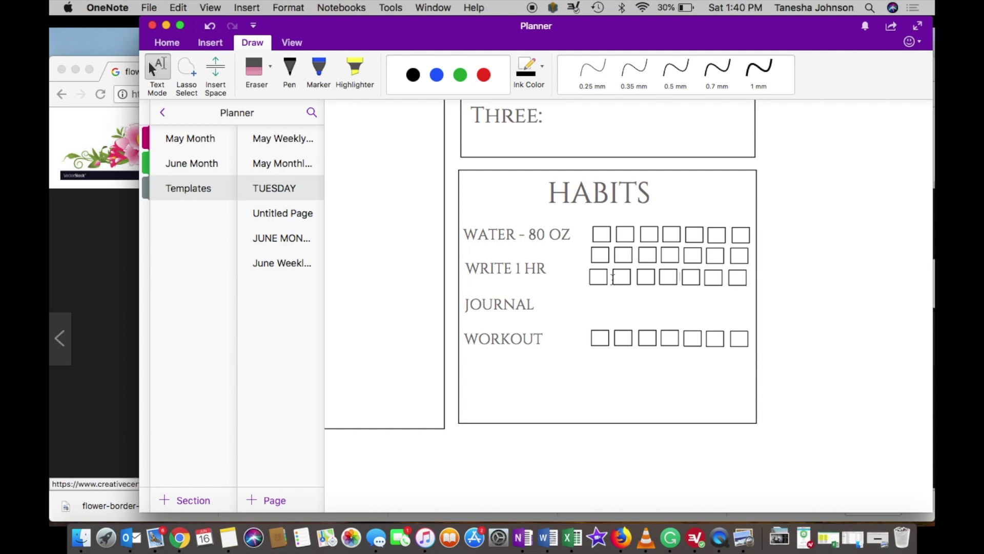
- Lasso the lower of the two unplaced checkbox rows and move it beside "JOURNAL"
mouse_move(593, 268)
left_mouse_down()
mouse_move(719, 271)
mouse_move(593, 268)
mouse_move(631, 306)
mouse_move(662, 260)
mouse_move(559, 272)
left_mouse_up()
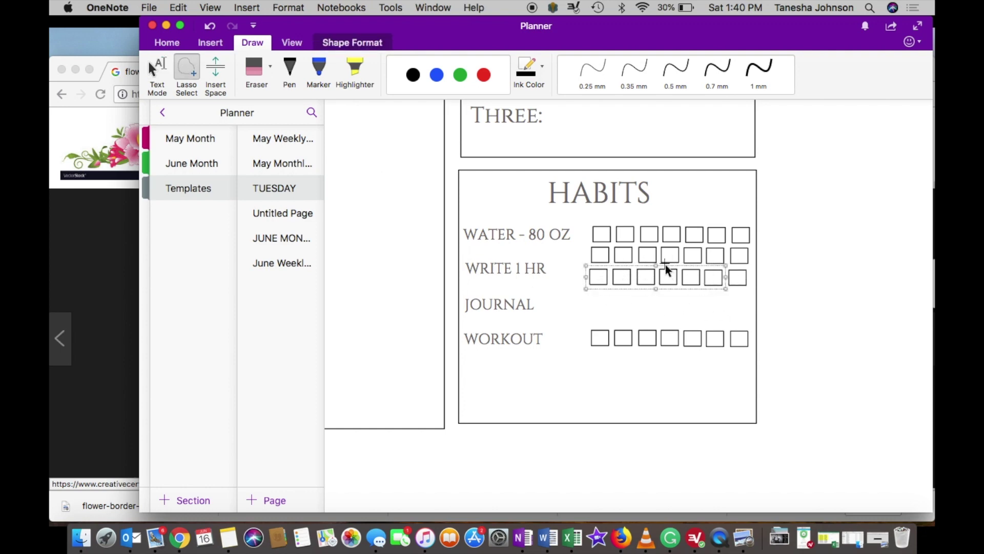
mouse_move(666, 266)
left_mouse_down()
mouse_move(760, 288)
mouse_move(709, 270)
mouse_move(729, 307)
mouse_move(740, 286)
left_mouse_up()
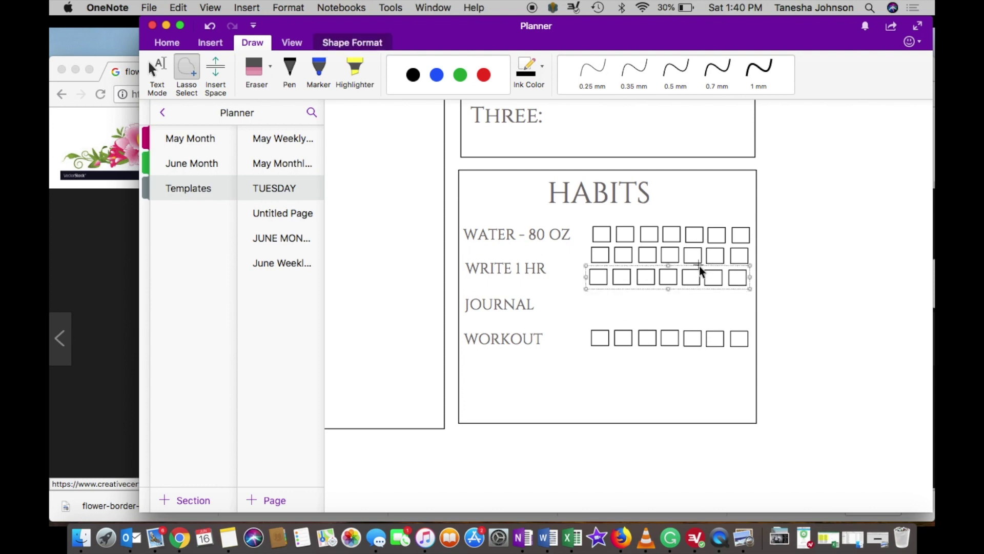
left_click(157, 72)
left_click_drag(669, 272, 670, 303)
left_click(652, 253)
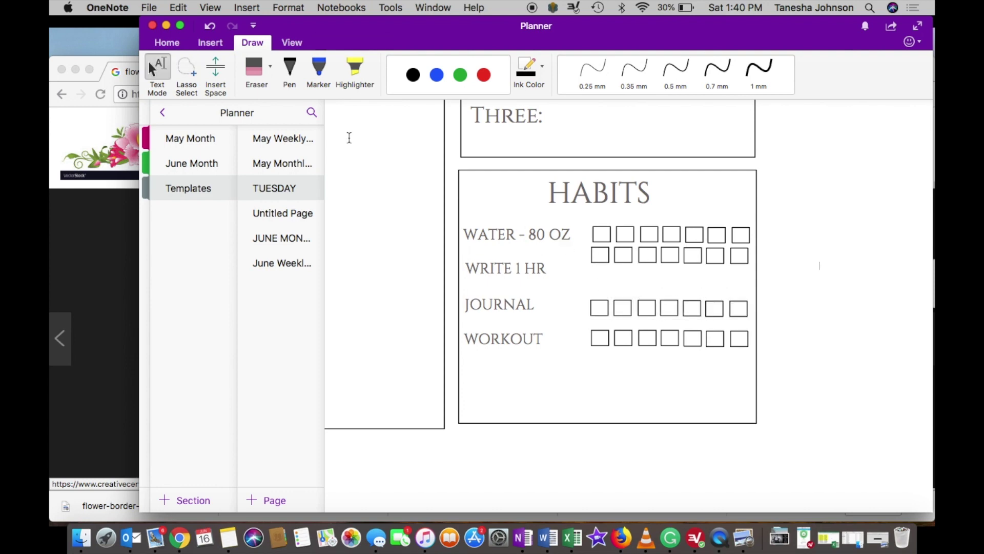
- Lasso the remaining unplaced checkbox row and move it beside "WRITE 1 HR"
left_click(187, 69)
mouse_move(599, 281)
left_mouse_down()
mouse_move(741, 248)
mouse_move(589, 270)
mouse_move(595, 277)
left_mouse_up()
left_click_drag(646, 255, 647, 271)
left_click(852, 277)
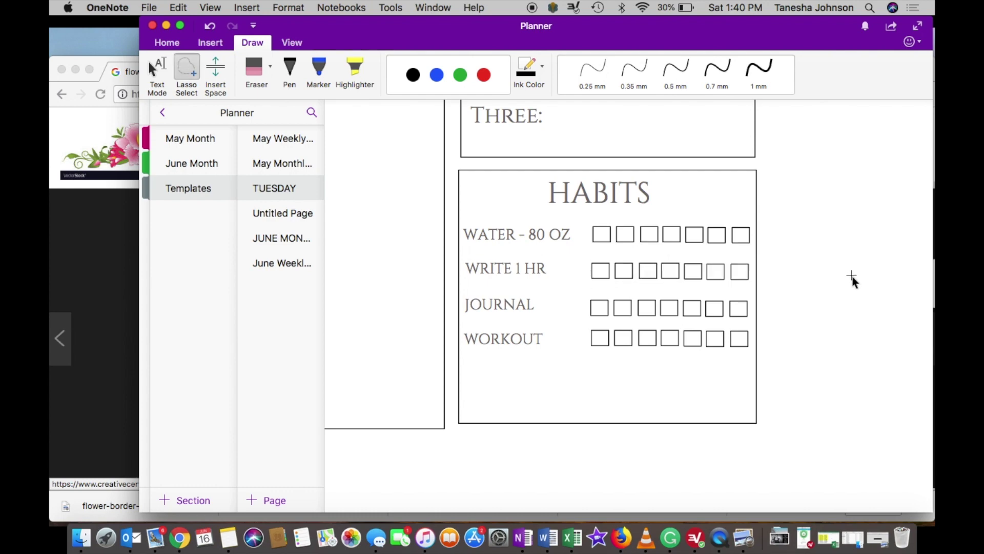
- Reduce the font size of the "3 Good Things That Happened This Week" heading
scroll(852, 277, "down", 5)
scroll(852, 277, "up", 4)
scroll(852, 277, "down", 5)
scroll(852, 277, "right", 4)
scroll(853, 280, "down", 2)
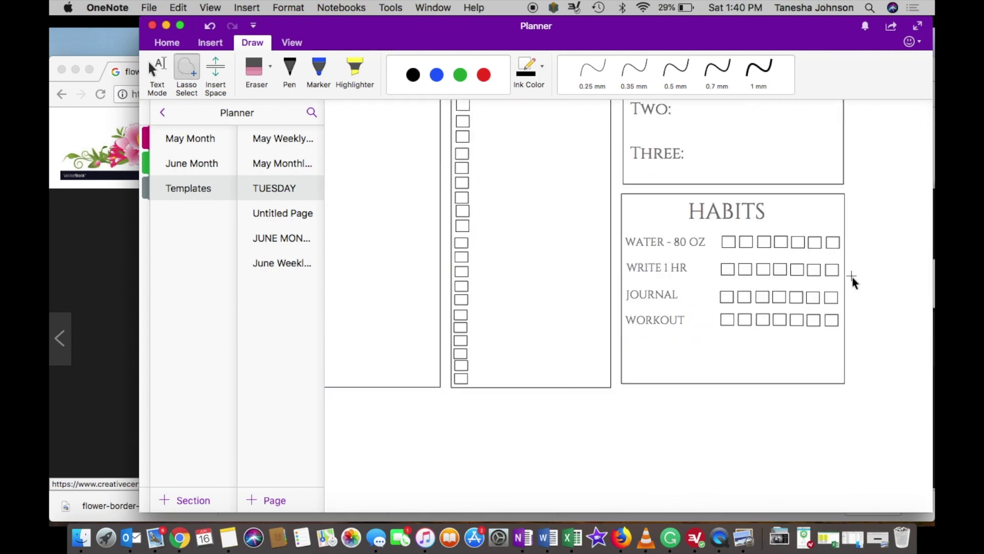
scroll(853, 279, "up", 5)
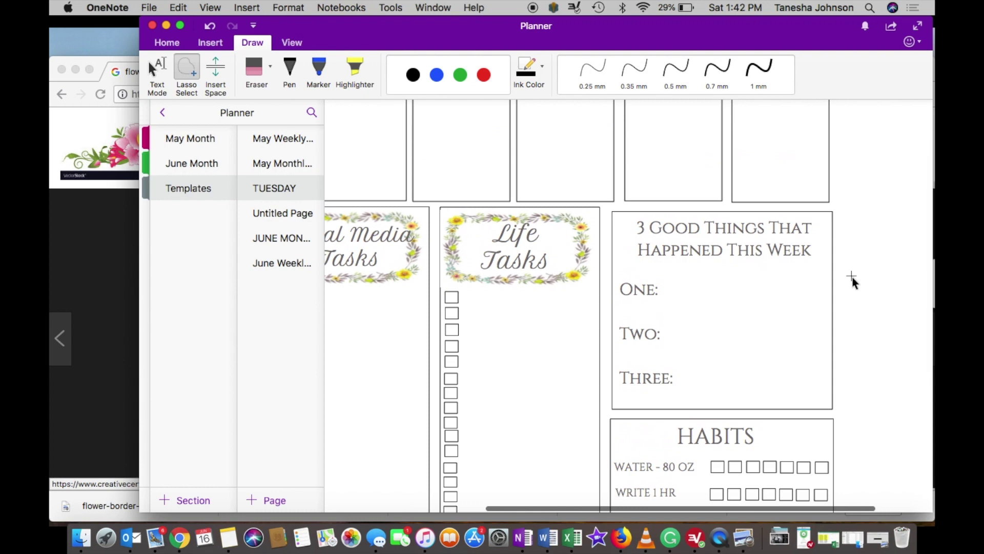
left_click(663, 229)
triple_click(723, 251)
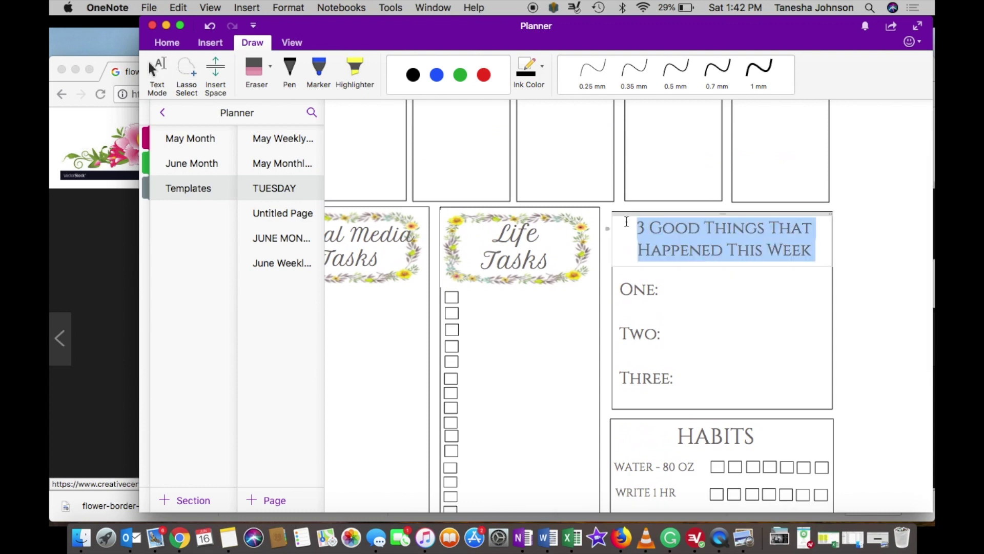
left_click(166, 42)
left_click(341, 64)
left_click(354, 280)
- Reduce the font size of the "One:", "Two:" and "Three:" lines
left_click(653, 288)
left_click_drag(673, 379, 644, 256)
left_click(341, 64)
left_click(333, 255)
left_click(890, 298)
- Shorten the "3 Good Things" box so its bottom edge sits just below the "Three:" line
left_click(746, 408)
left_click_drag(721, 409, 721, 344)
left_click(886, 345)
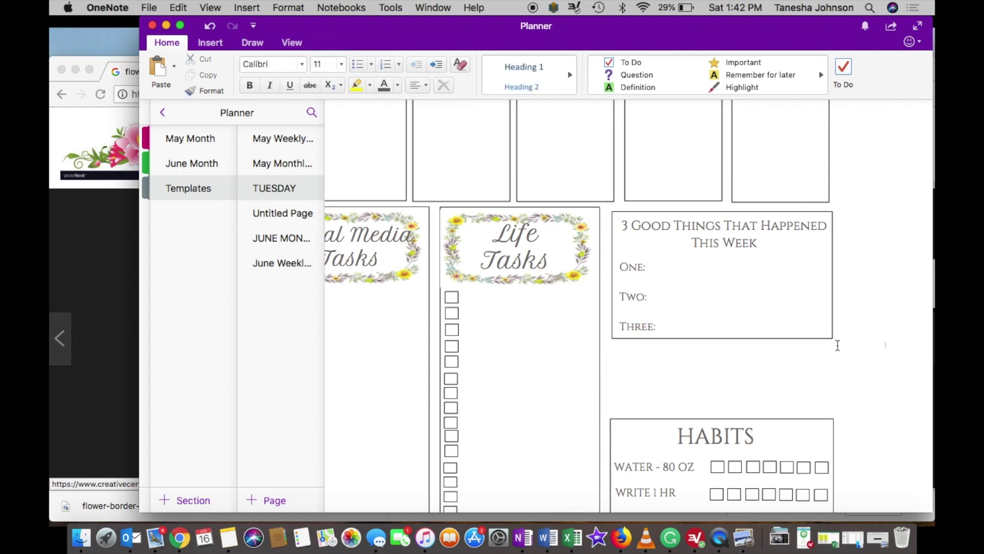
- Draw a rectangle filling the gap between the "3 Good Things" box and the "HABITS" box, matching their width
left_click(252, 43)
left_click(210, 43)
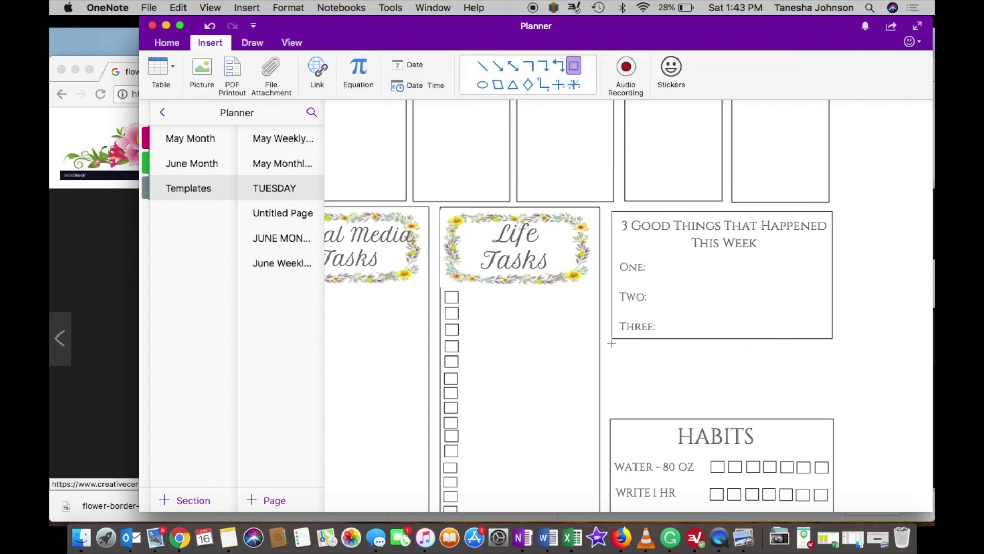
left_click_drag(611, 342, 833, 416)
left_click(638, 365)
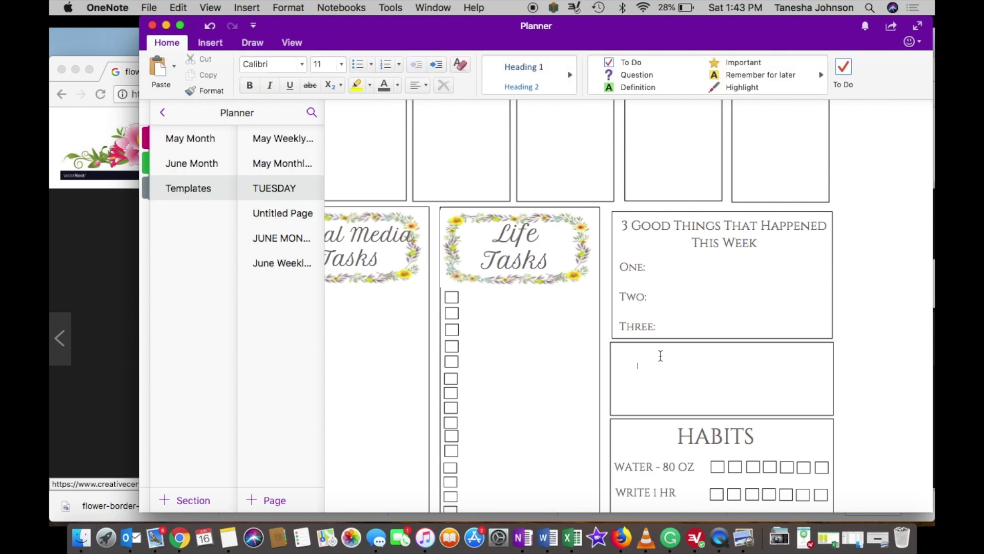
- Add the text "SCRIPTURE/QUOTE OF THE WEEK" in the empty area beside the boxes and format it in Cinzel, size 48
left_click(871, 230)
key("super+v")
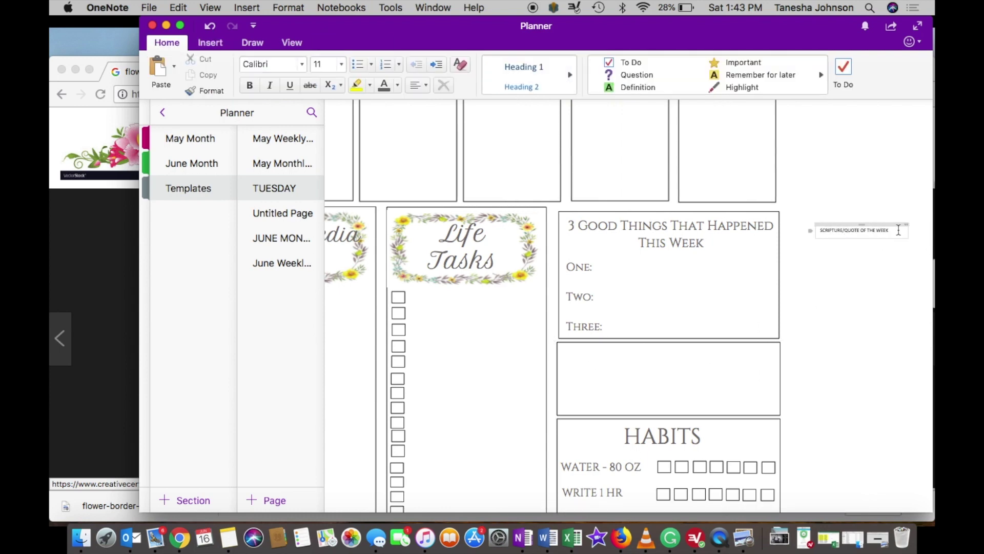
scroll(898, 231, "up", 3)
left_click_drag(901, 311, 819, 312)
left_click(302, 64)
left_click(277, 170)
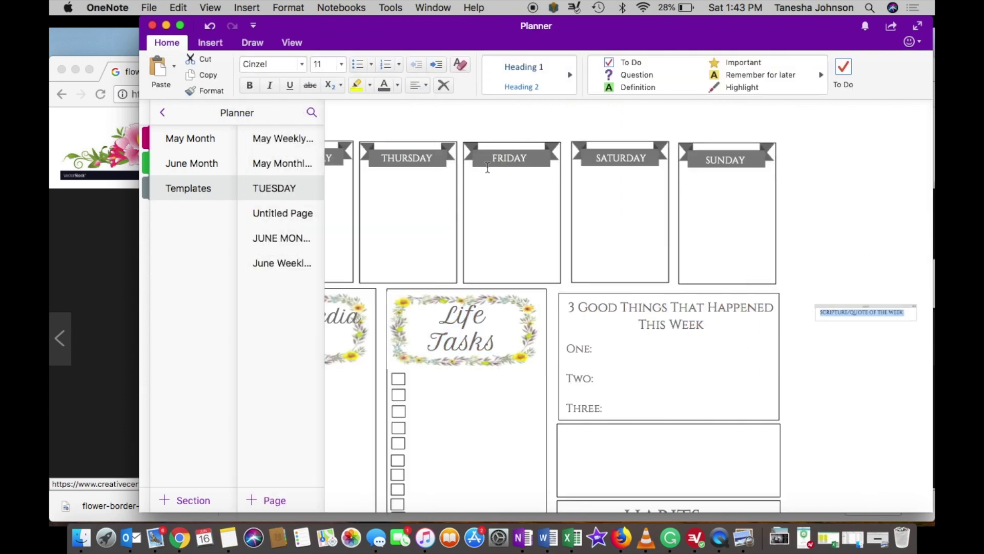
left_click(341, 64)
left_click(333, 306)
- Move the scripture/quote text into the new rectangle and widen its text container to the rectangle's width
left_click(866, 177)
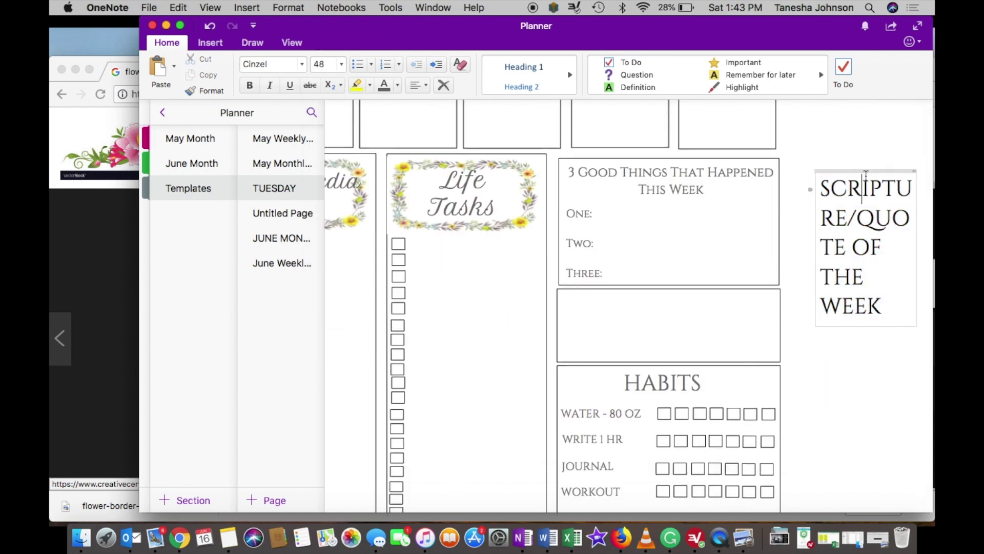
left_click_drag(866, 171, 609, 289)
left_click_drag(677, 359, 795, 358)
- Reduce the scripture/quote heading's font size to fit on one line and add a colon at its end
left_click_drag(732, 336, 687, 326)
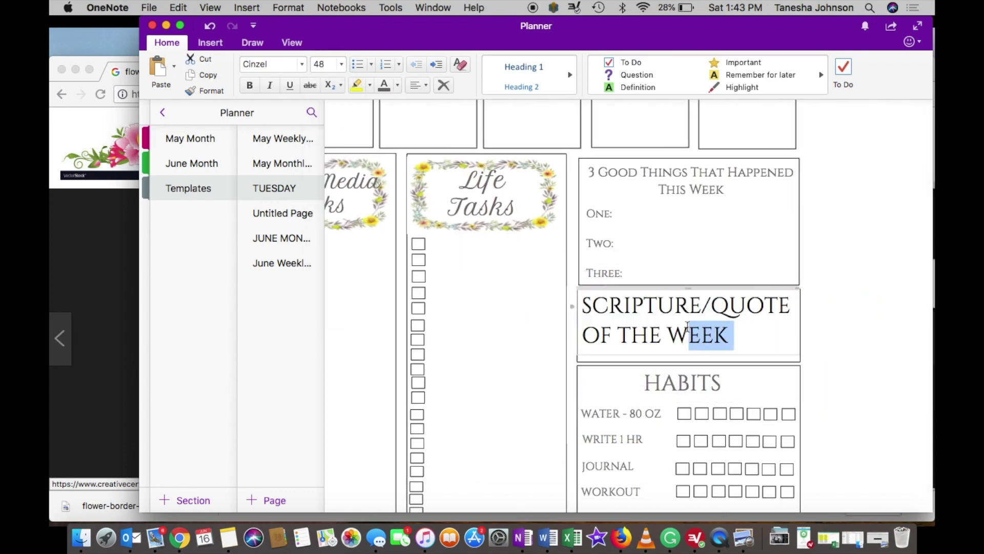
key("super+a")
left_click(342, 64)
left_click(342, 250)
key("Right")
type(":")
left_click(834, 313)
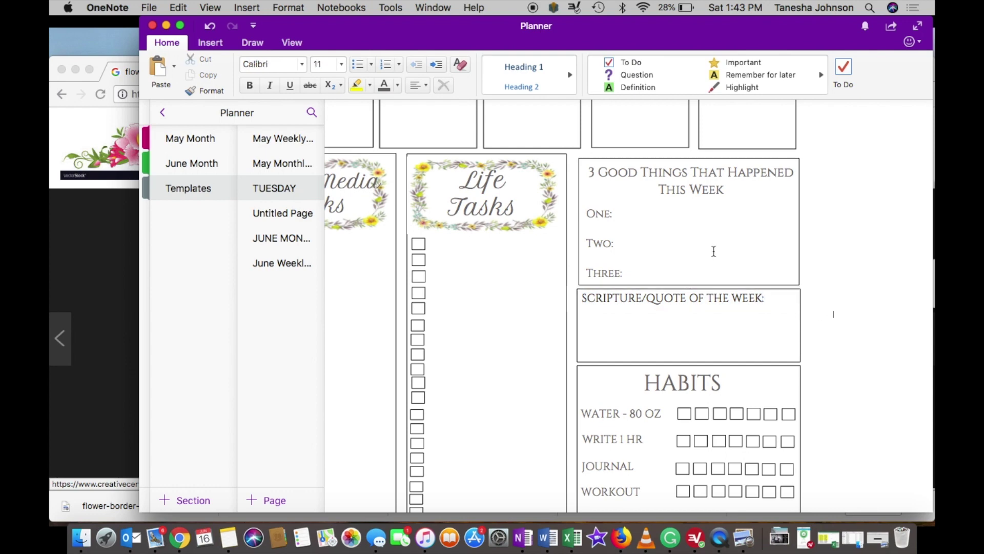
- Color the "SCRIPTURE/QUOTE OF THE WEEK:" heading gray
left_click_drag(765, 298, 582, 298)
left_click(384, 85)
left_click(808, 272)
scroll(806, 277, "down", 3)
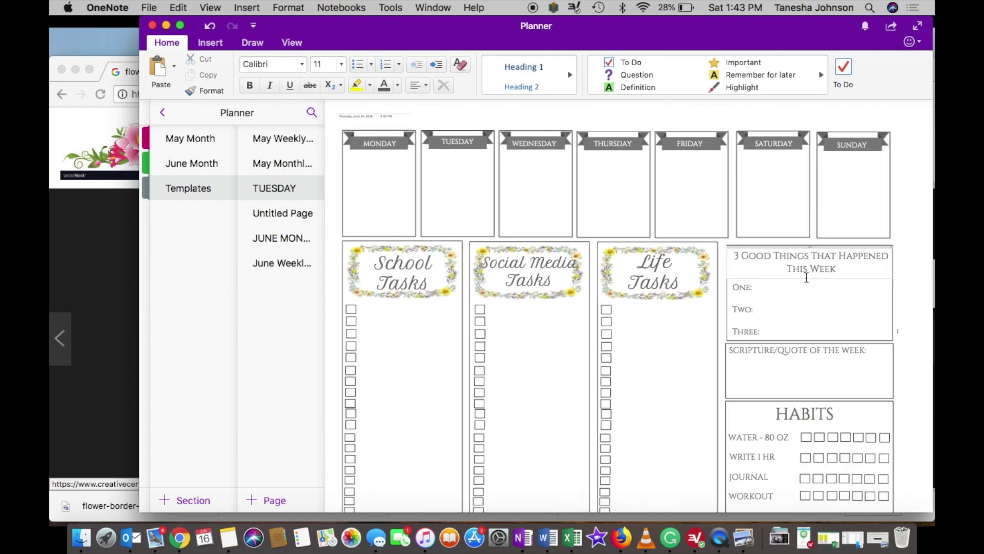
scroll(806, 277, "down", 4)
scroll(870, 255, "up", 4)
scroll(727, 389, "down", 2)
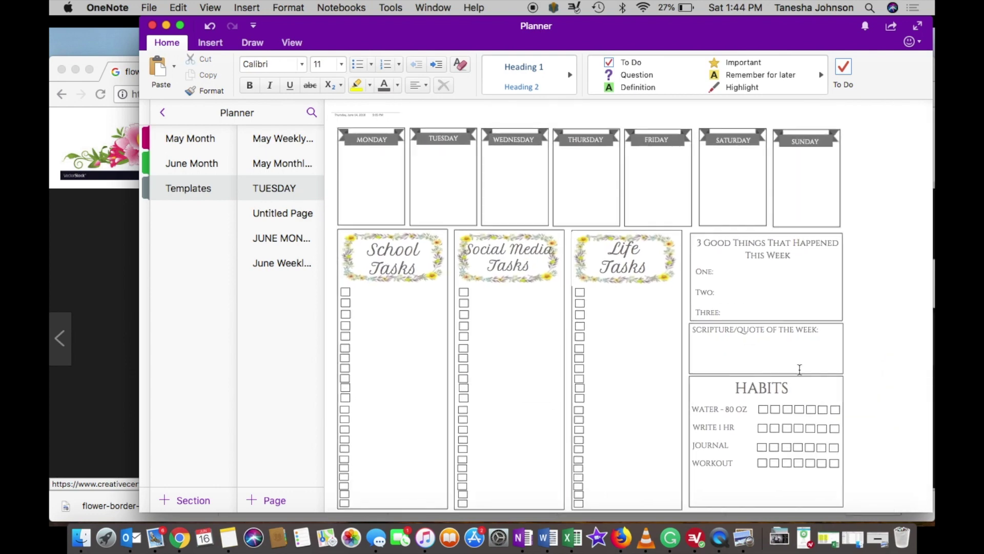